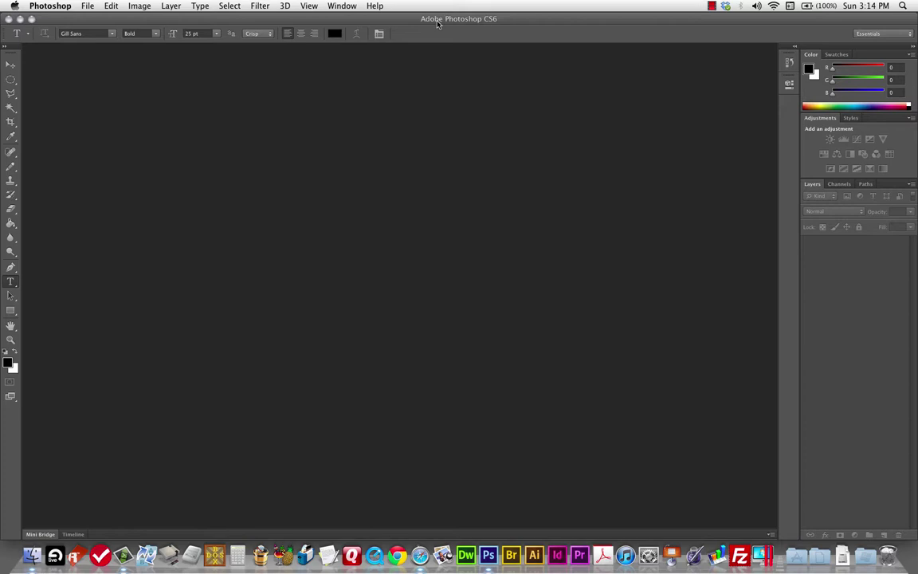
Step: Select the Move tool at the top of the Tools panel
left_click(11, 65)
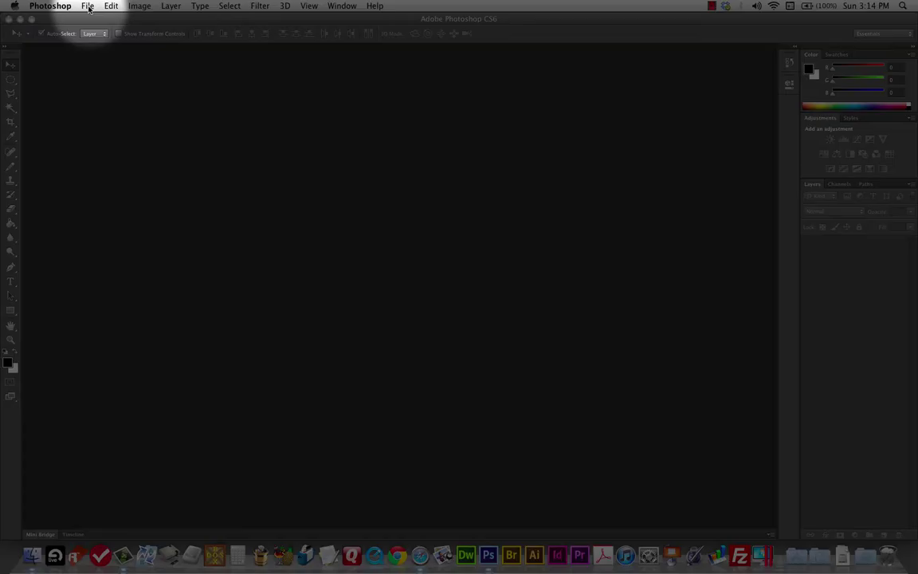
left_click(88, 6)
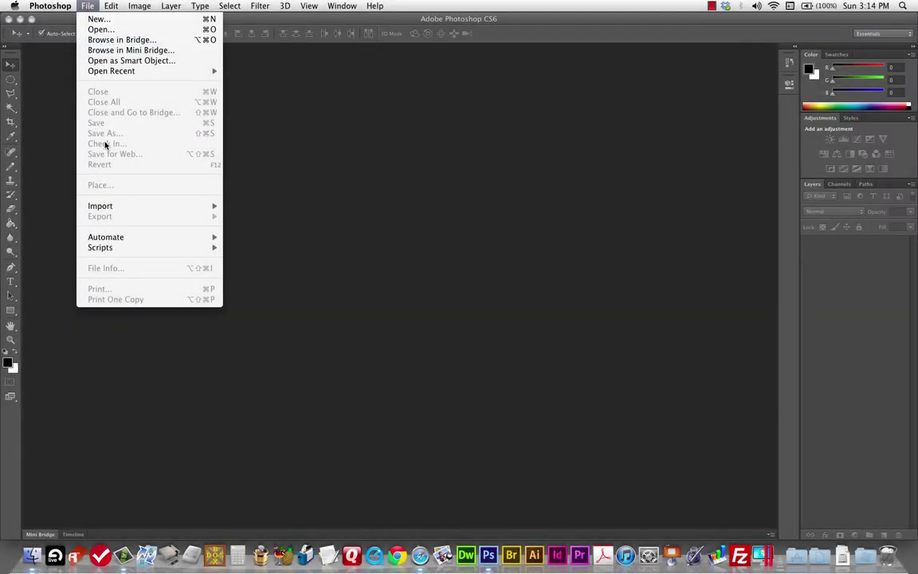
left_click(98, 19)
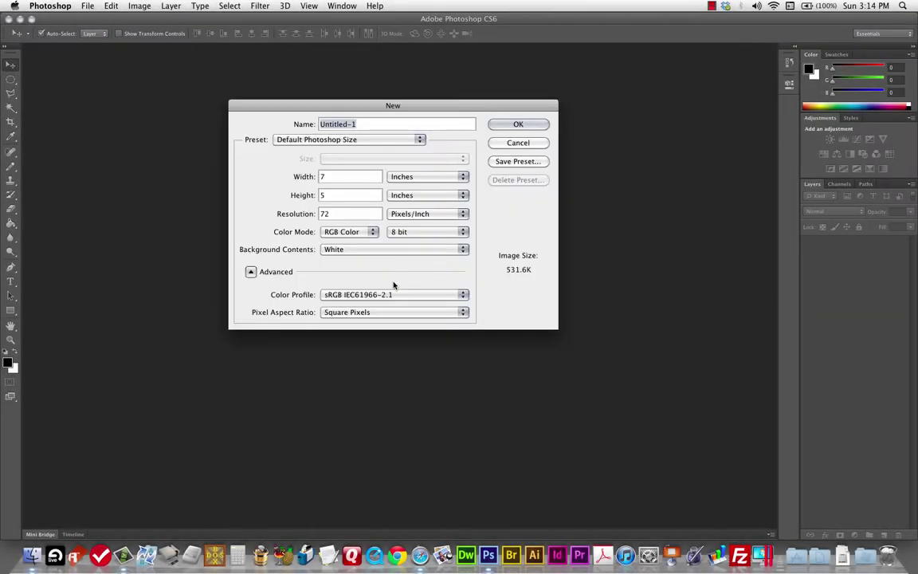
left_click(524, 123)
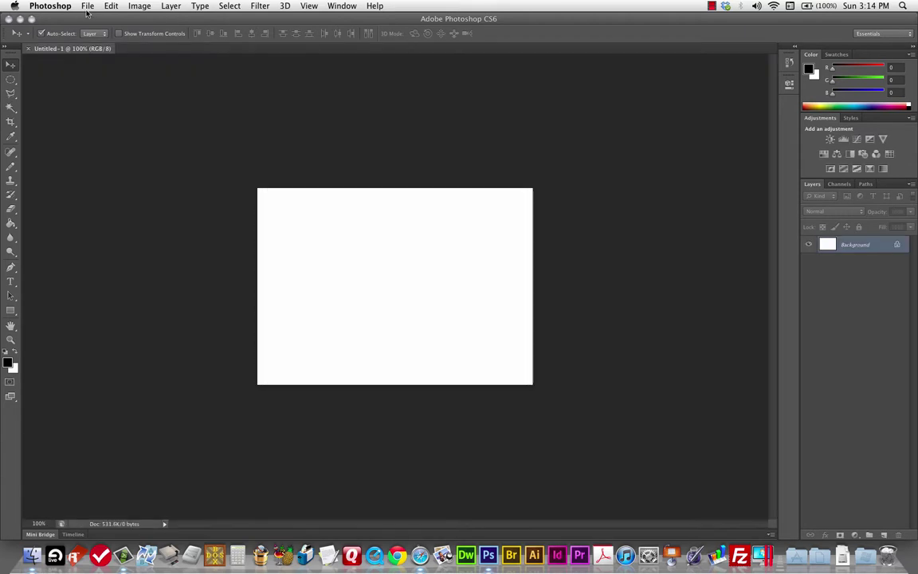
left_click(87, 7)
left_click(100, 134)
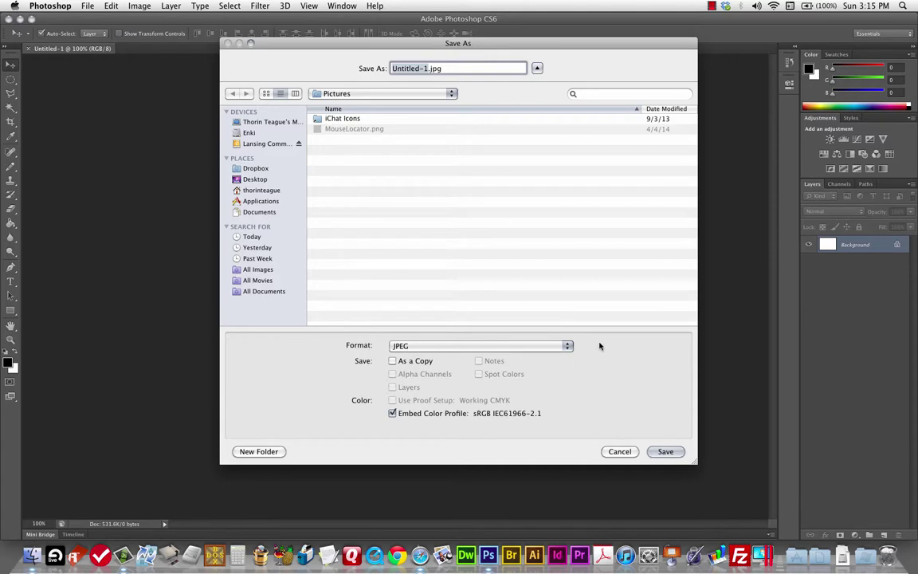
left_click(627, 452)
key("super+w")
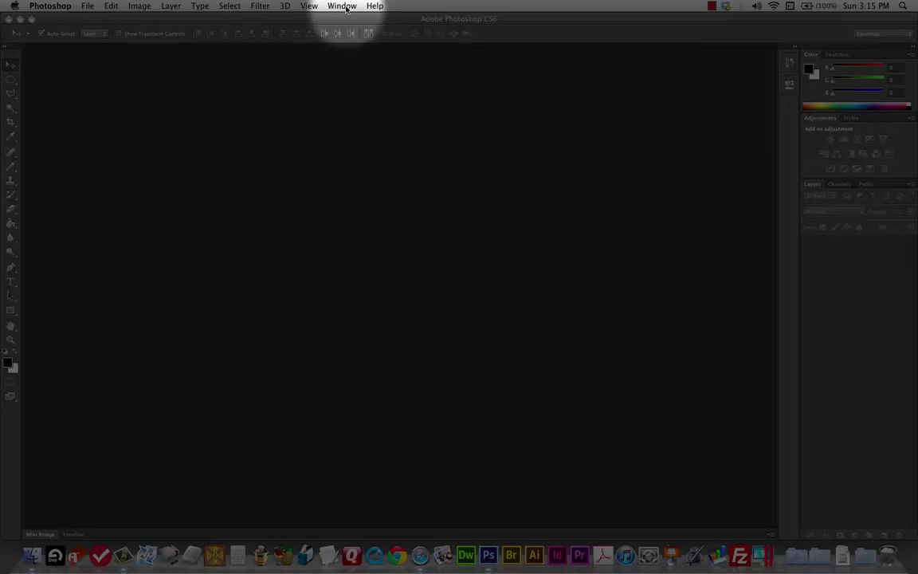
Step: Turn off the Application Frame and hide all other applications
left_click(342, 7)
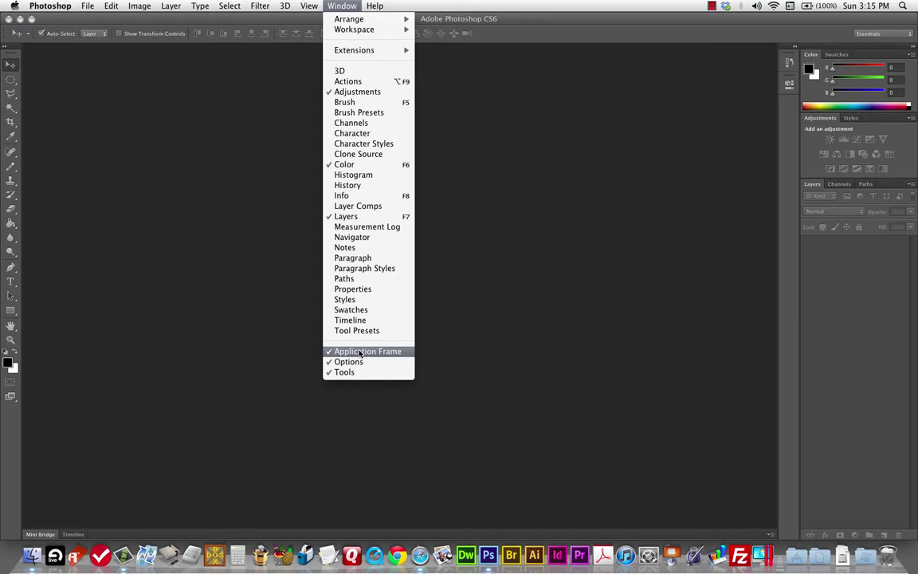
left_click(360, 351)
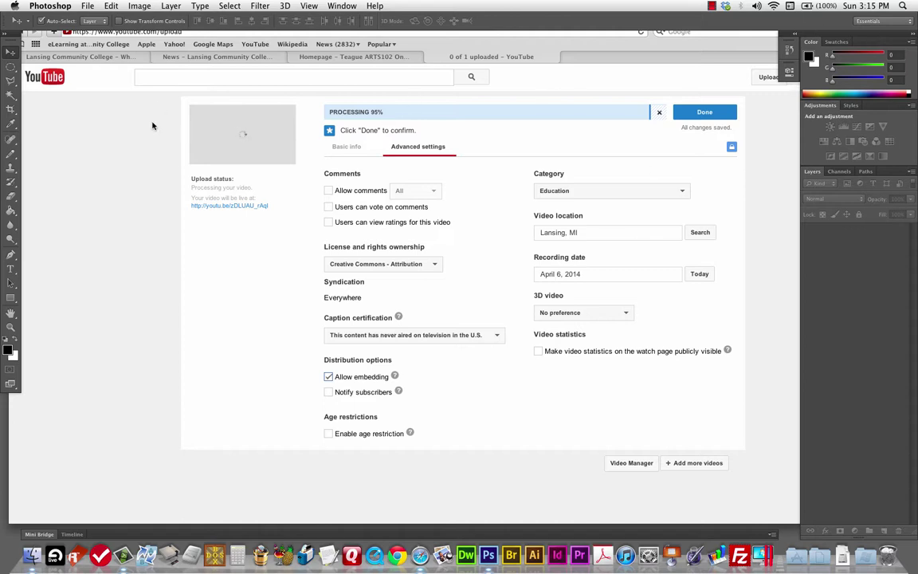
left_click(50, 6)
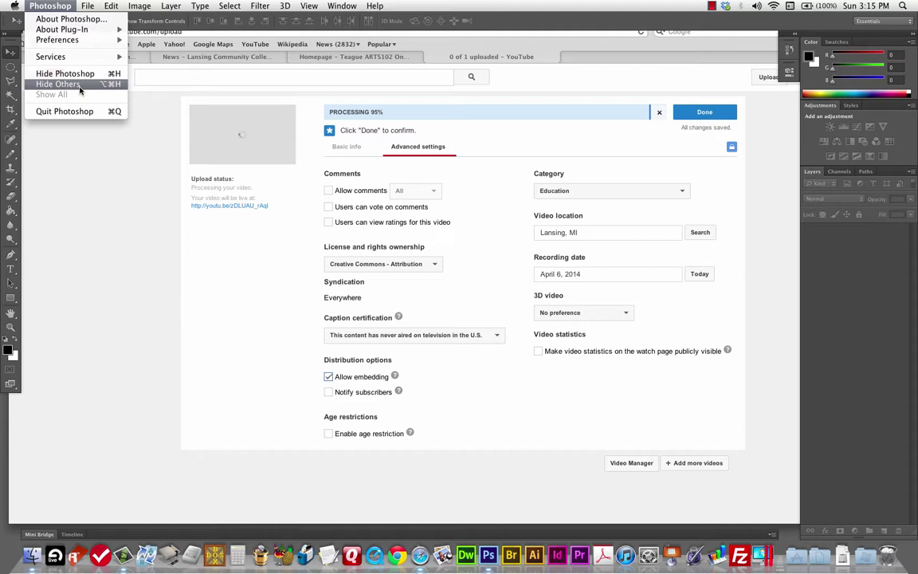
left_click(79, 85)
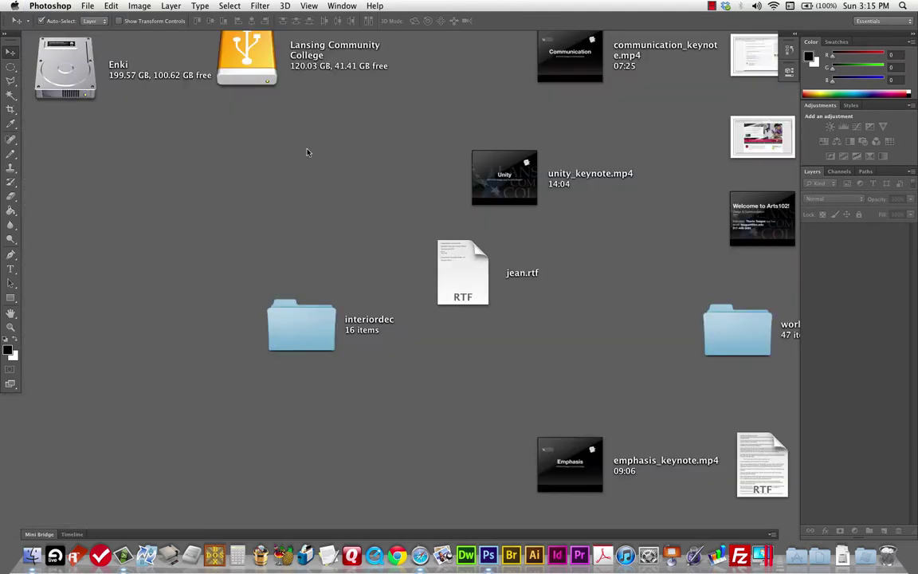
Step: Turn the Application Frame back on from the Window menu
left_click(332, 7)
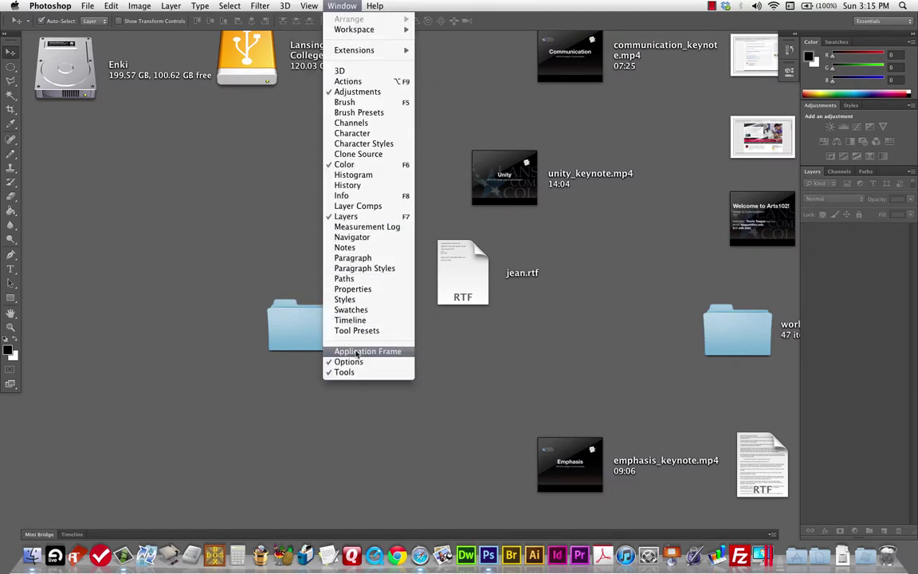
left_click(357, 352)
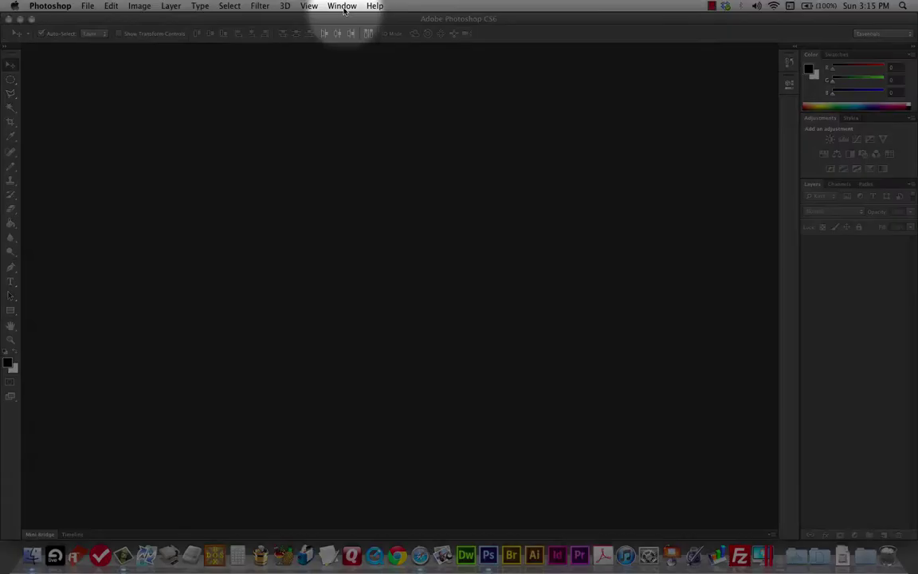
left_click(342, 7)
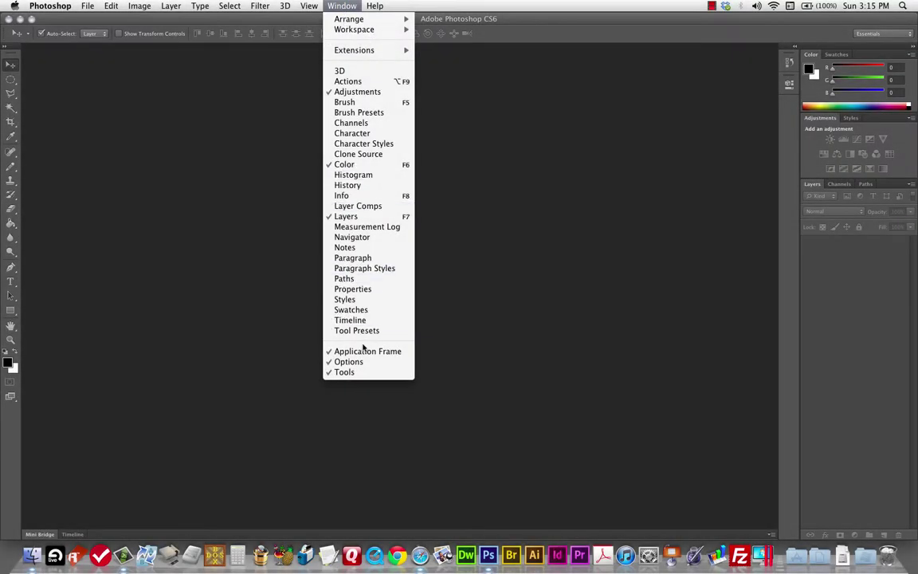
Step: Close the Window menu unchanged and select the Elliptical Marquee tool
left_click(351, 6)
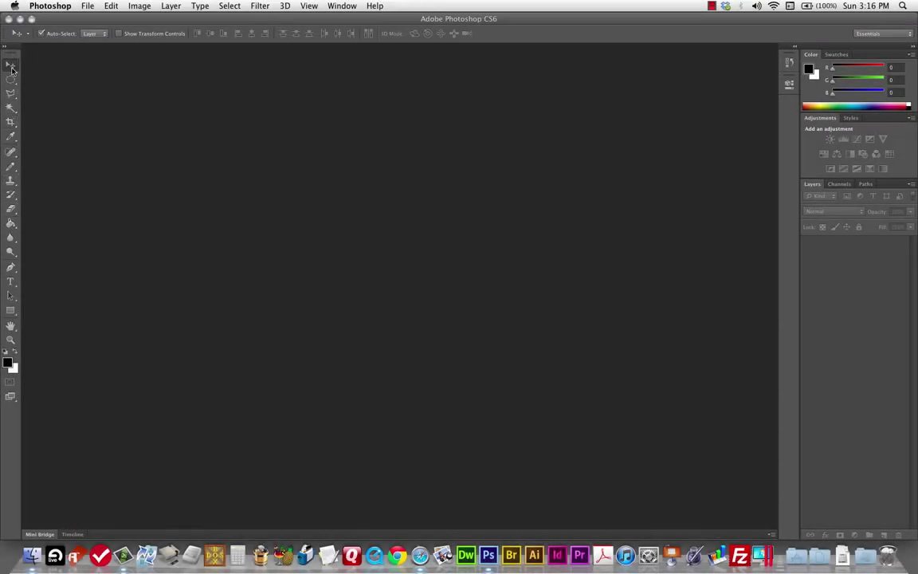
left_click(12, 78)
Step: Cycle through Polygonal Lasso, Magic Wand, Pencil, Paint Bucket and Elliptical Marquee, ending on Move
left_click(11, 92)
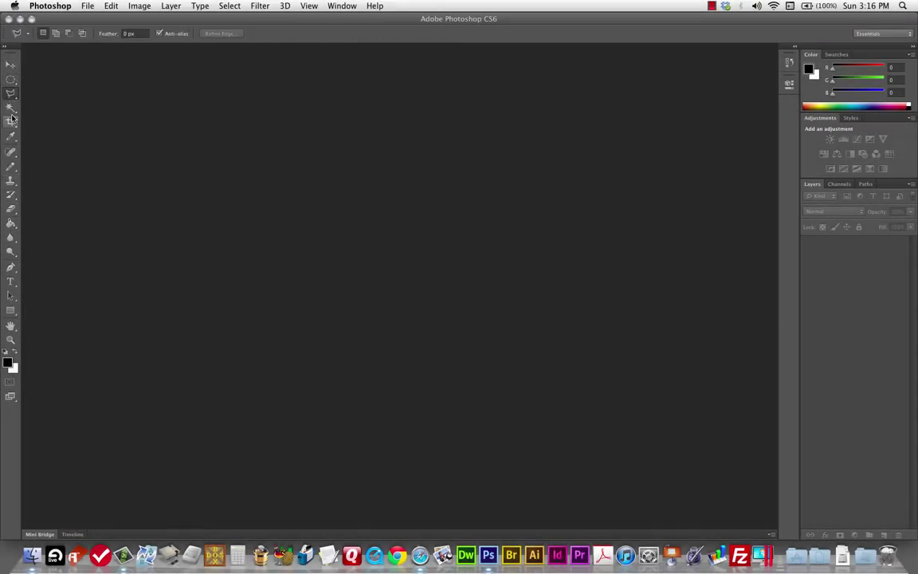
left_click(11, 106)
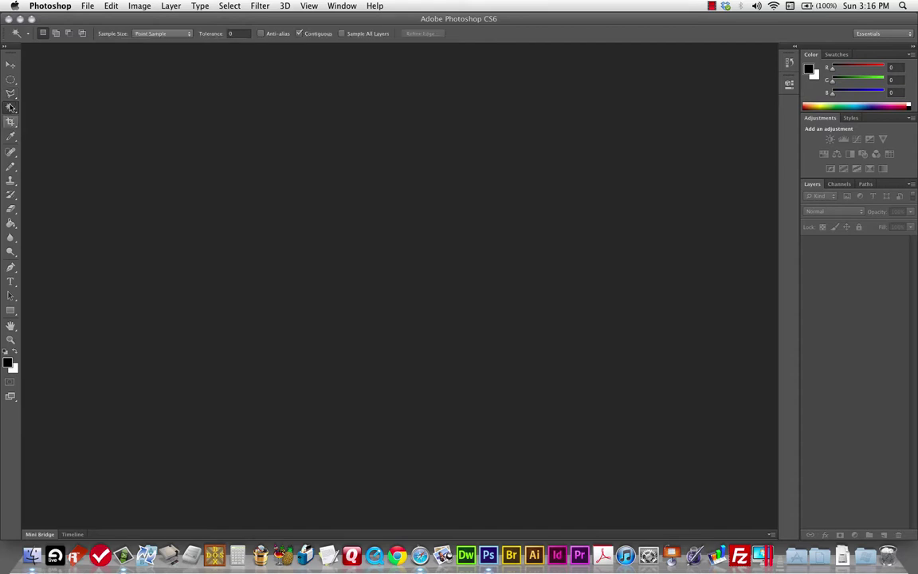
left_click(10, 166)
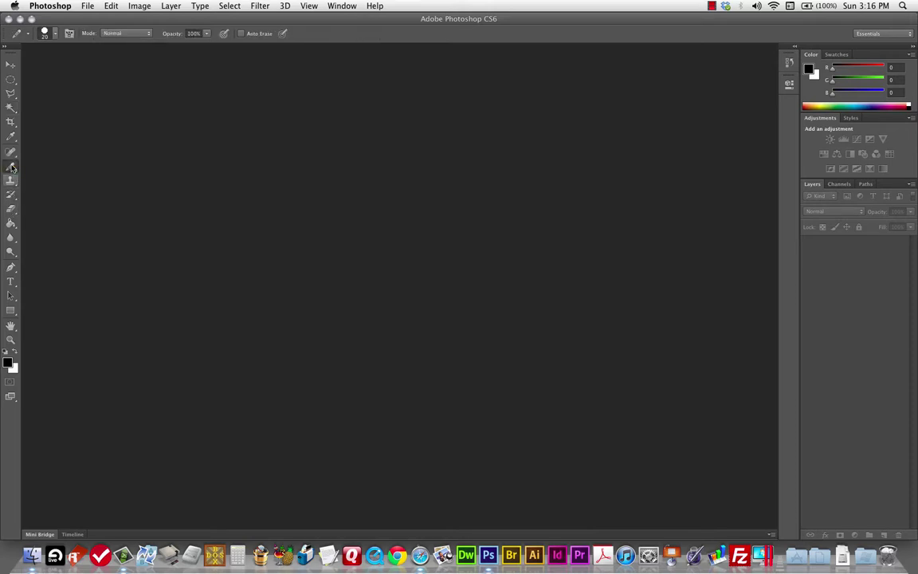
left_click(11, 221)
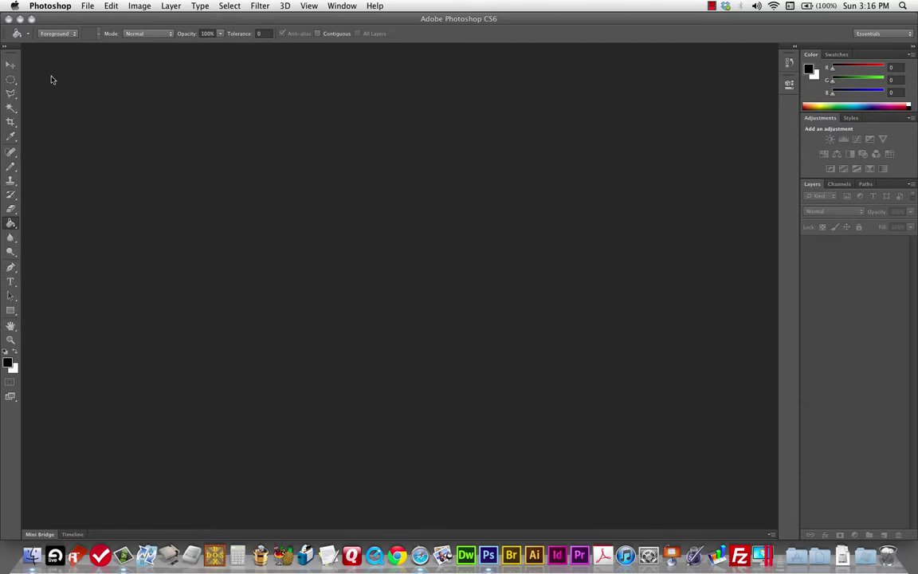
left_click(11, 64)
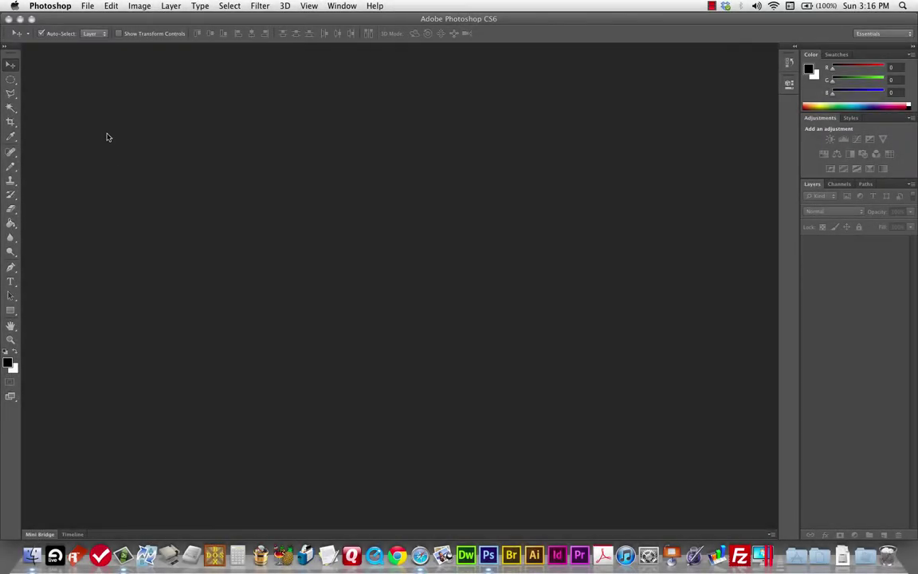
left_click(11, 79)
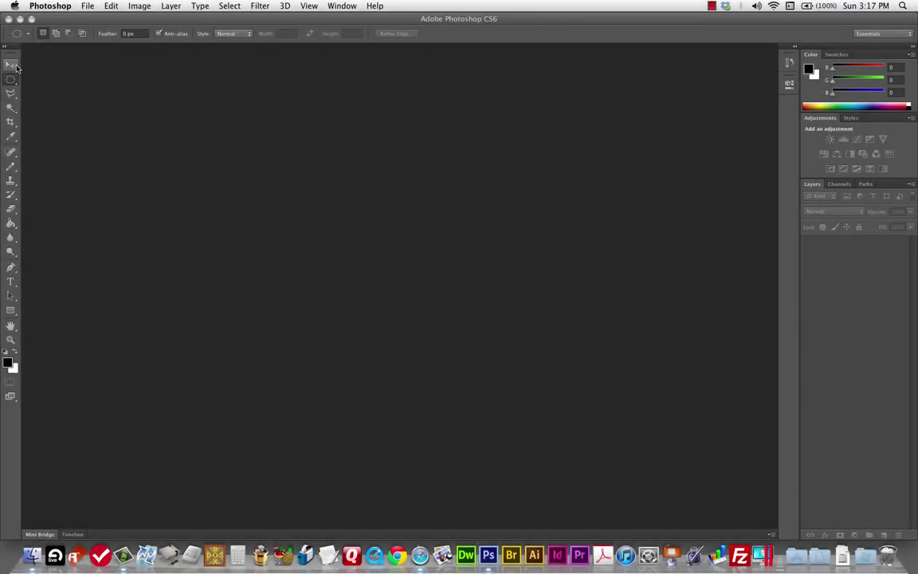
left_click(14, 68)
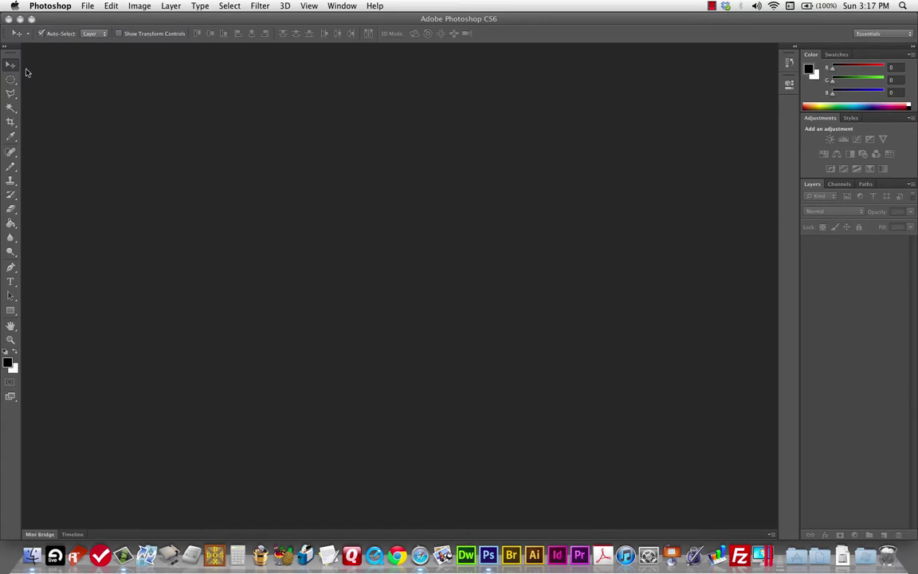
left_click(50, 34)
Step: Set Move Auto-Select to Group, then browse the Image, Type, Select and Filter menus
left_click(103, 33)
left_click(92, 26)
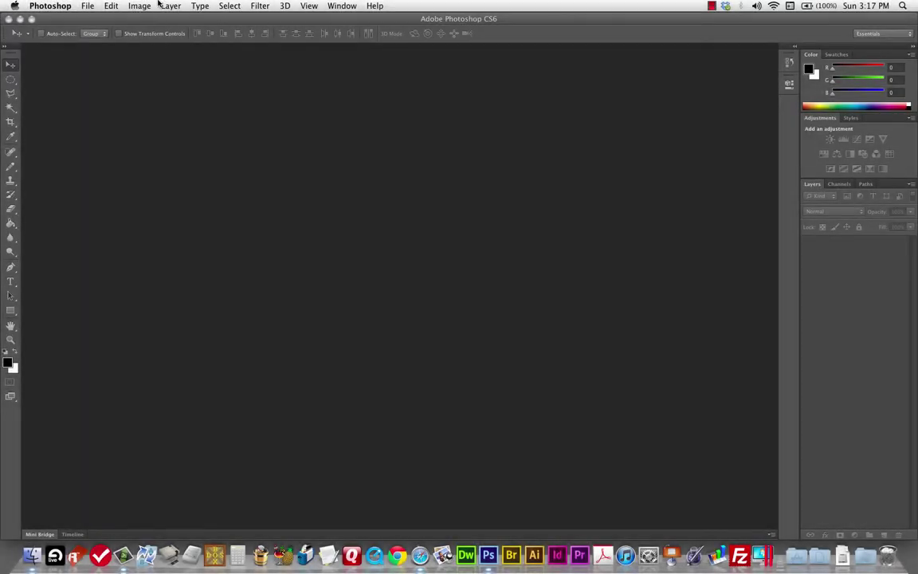
left_click(140, 5)
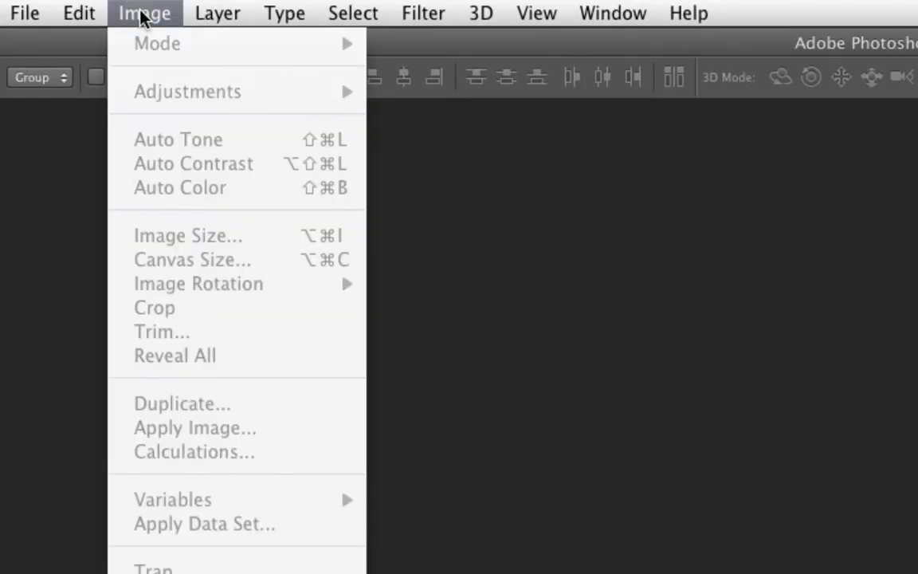
mouse_move(284, 19)
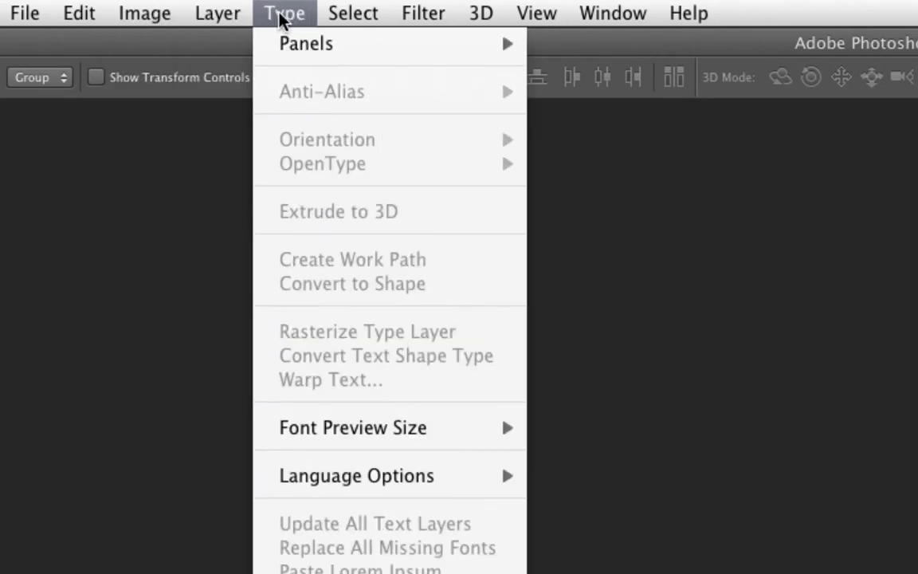
mouse_move(345, 19)
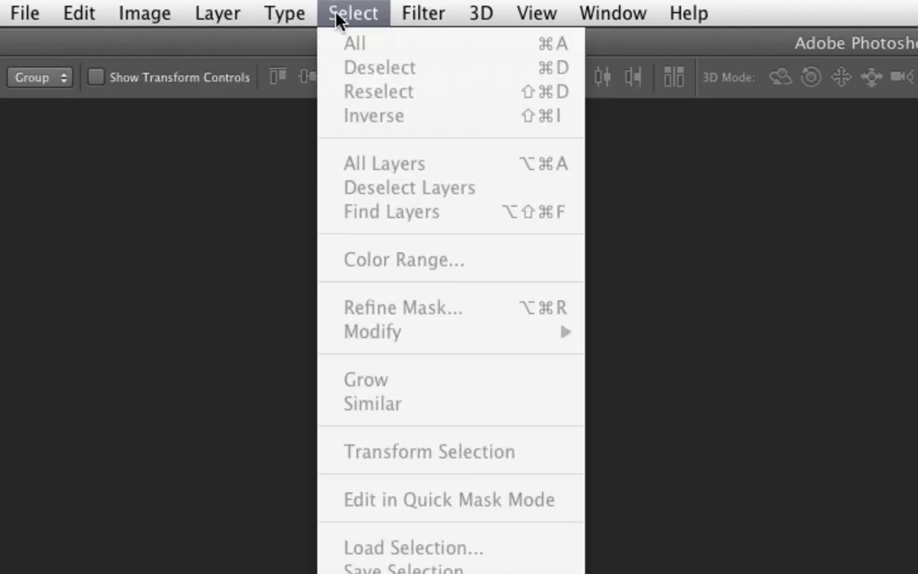
mouse_move(427, 22)
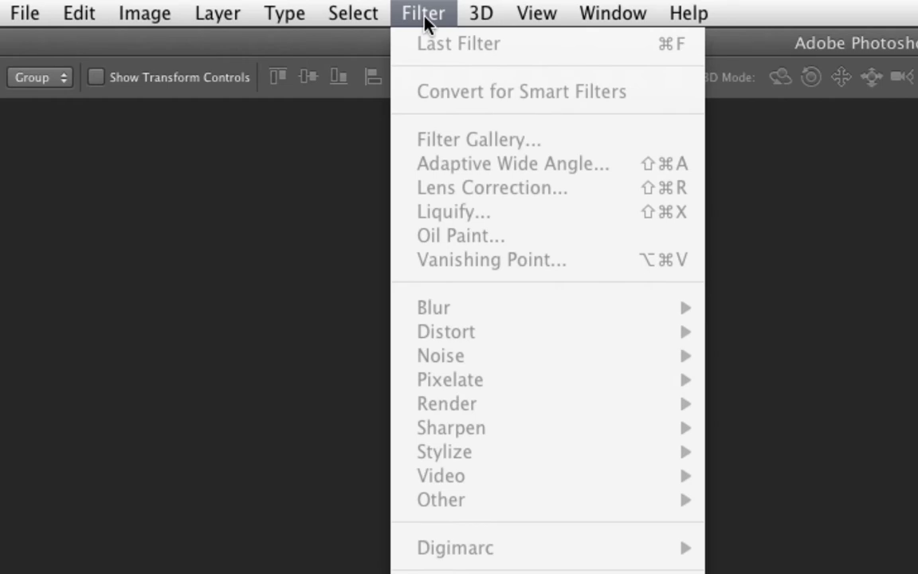
left_click(318, 126)
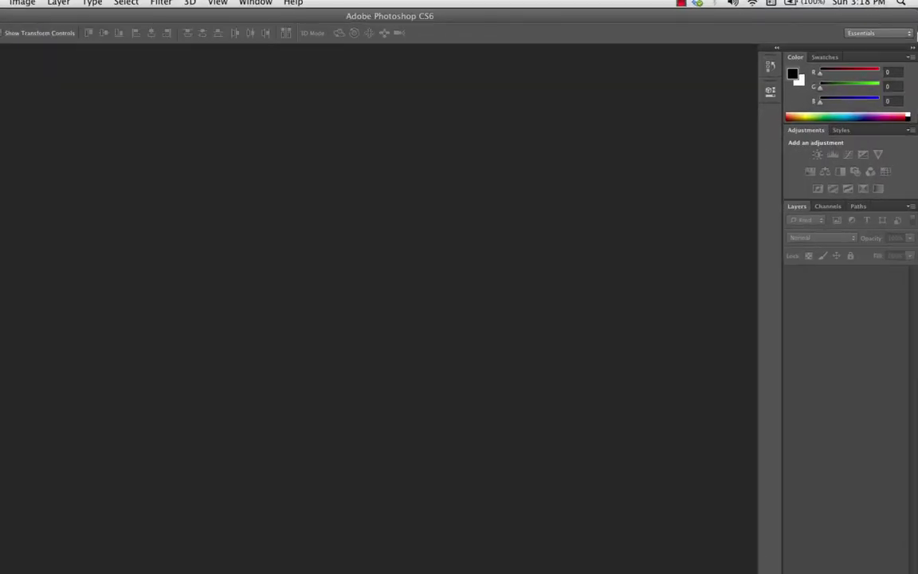
Step: Choose the Painting workspace from the workspace switcher
left_click(863, 34)
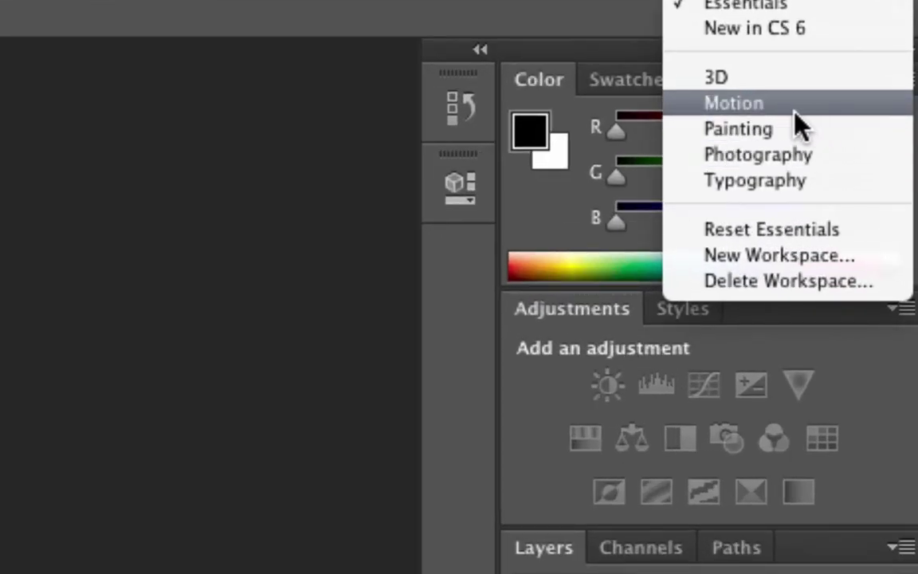
left_click(752, 131)
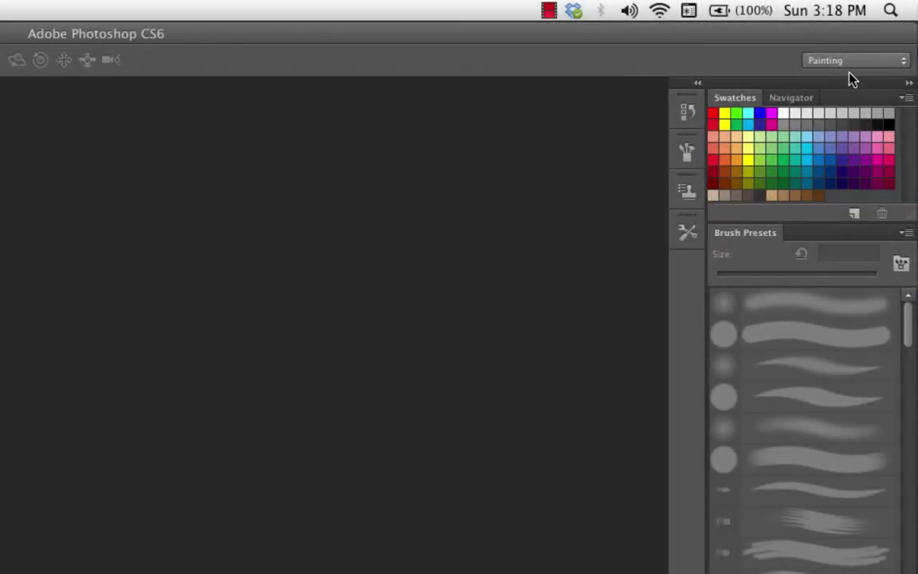
Step: Try the Typography workspace, return to Essentials, and show the Window panel list
left_click(849, 64)
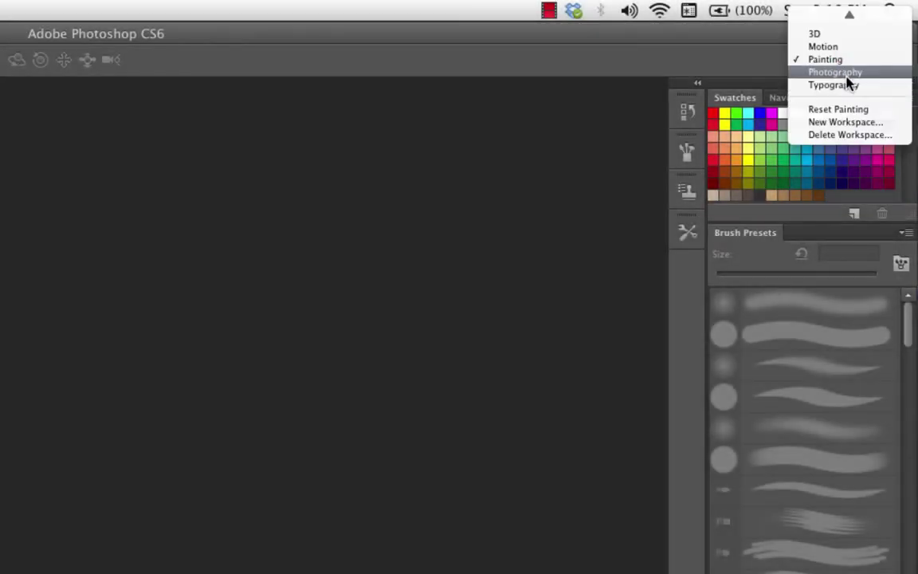
left_click(851, 84)
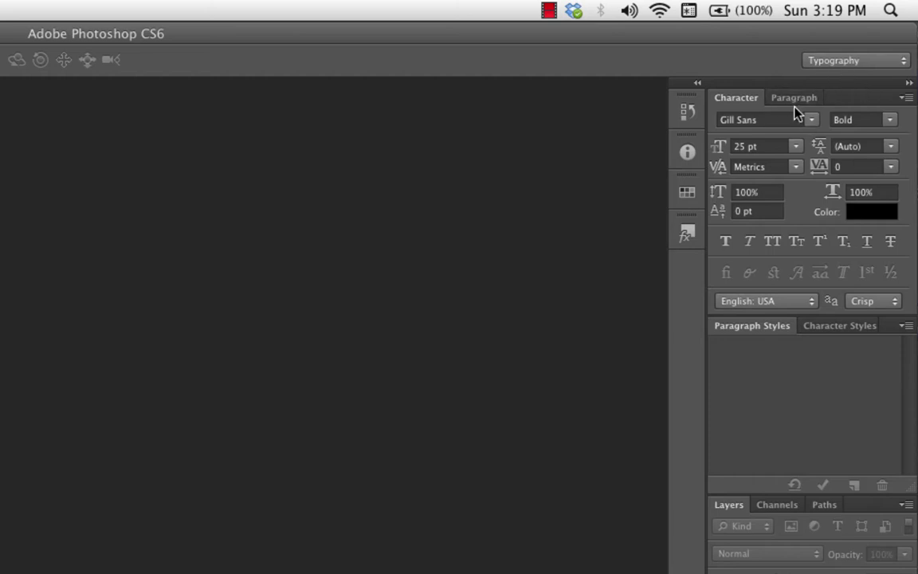
left_click(843, 61)
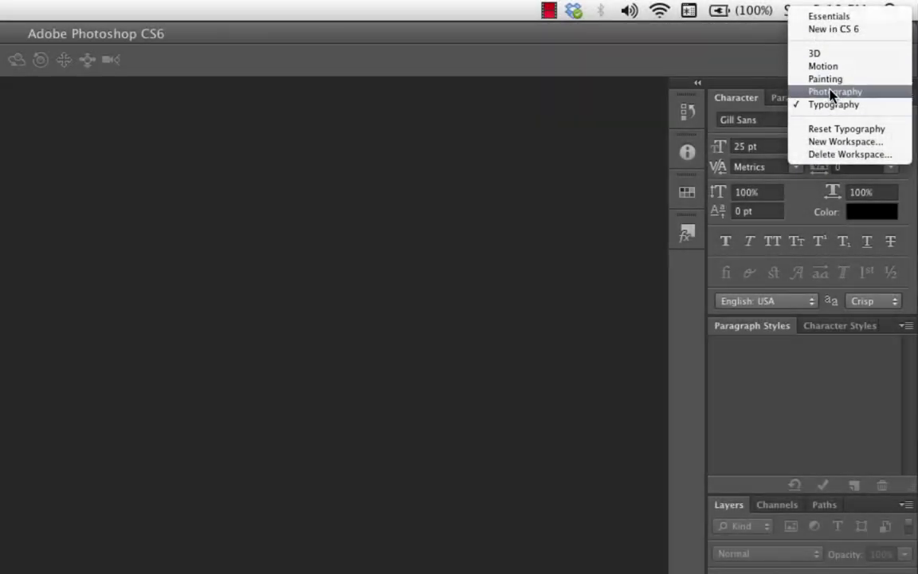
left_click(829, 17)
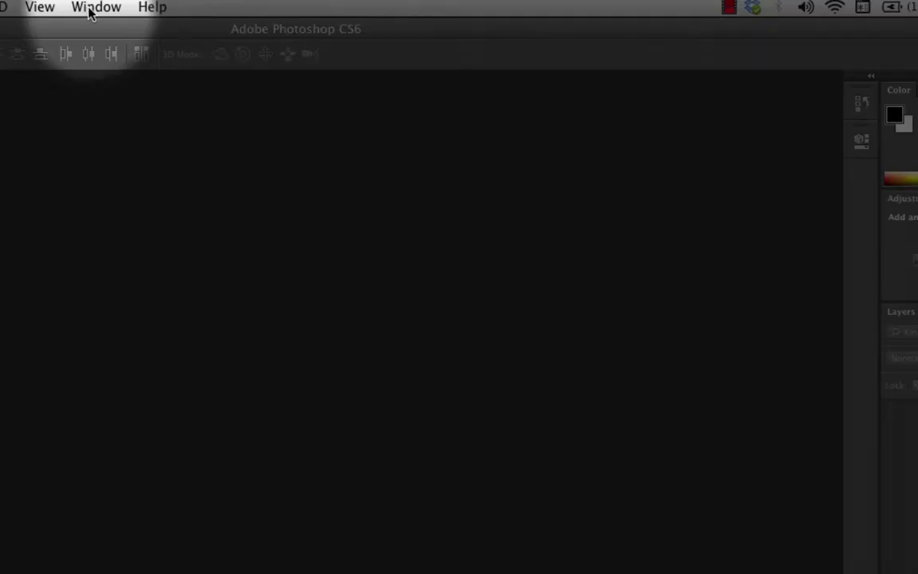
left_click(84, 8)
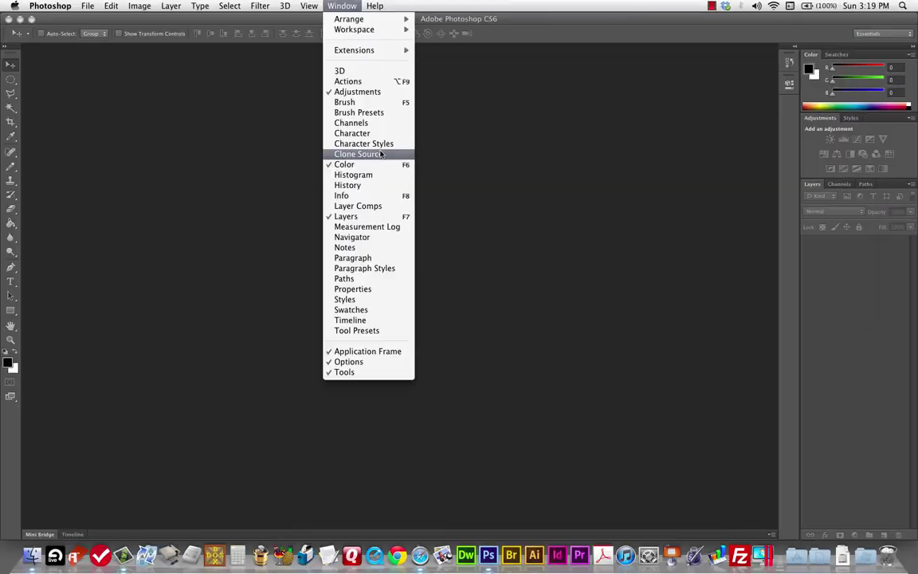
Step: Close the Window menu, leaving Color, Adjustments and Layers docked on the right
left_click(880, 33)
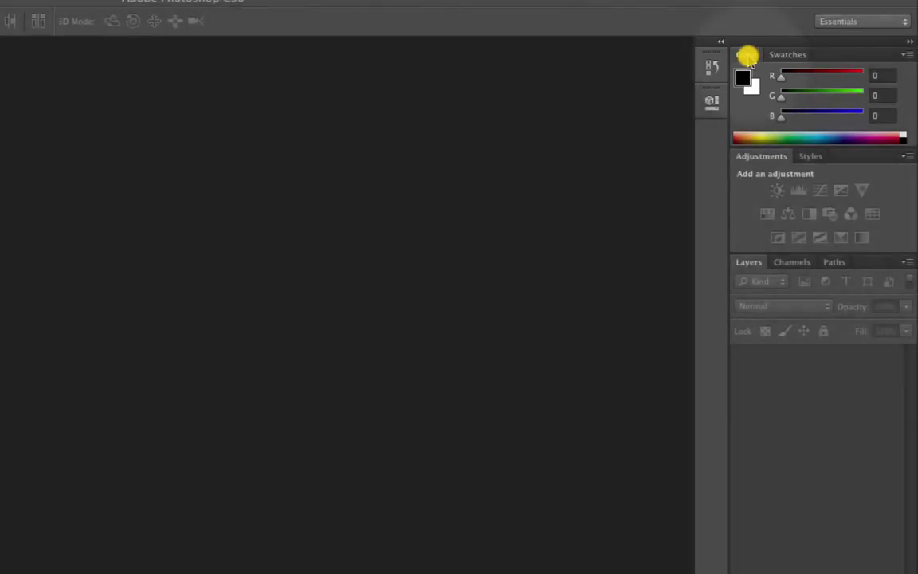
Step: Drag the Color panel out to float, then tear off and close Swatches and Styles
left_click_drag(749, 55, 308, 88)
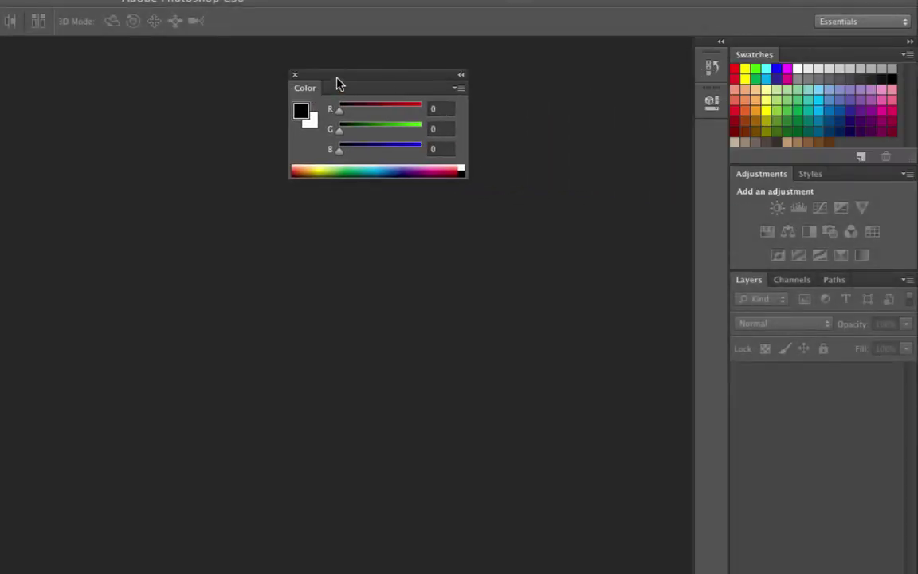
left_click_drag(312, 75, 254, 84)
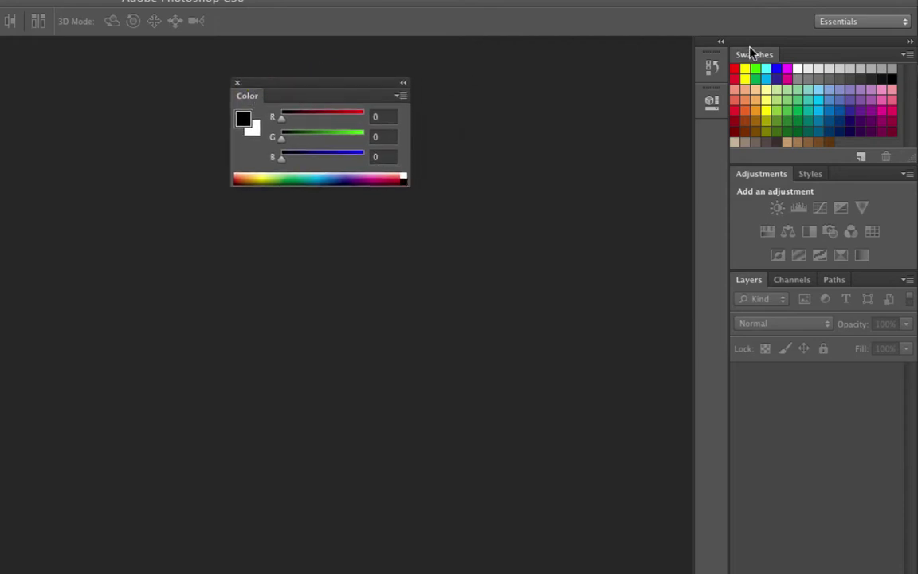
left_click_drag(759, 57, 517, 232)
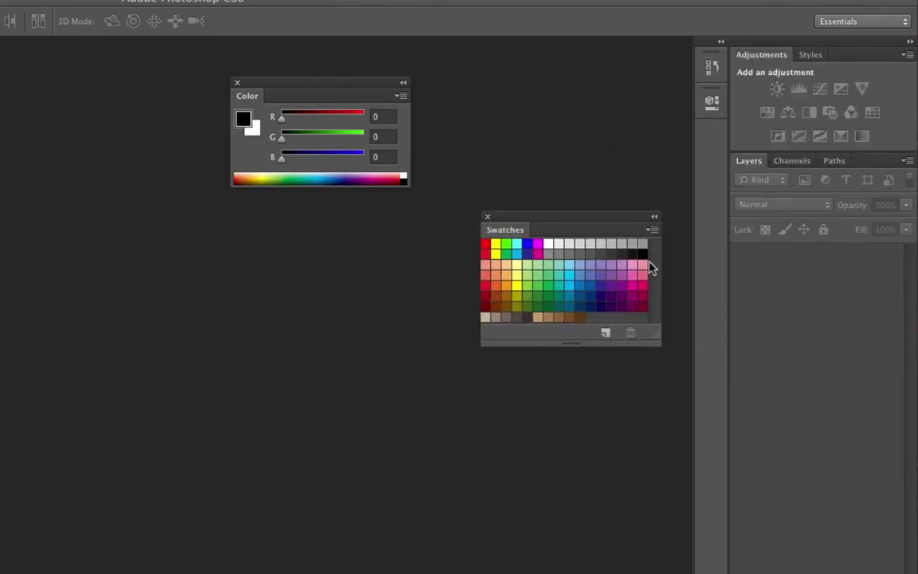
left_click(489, 216)
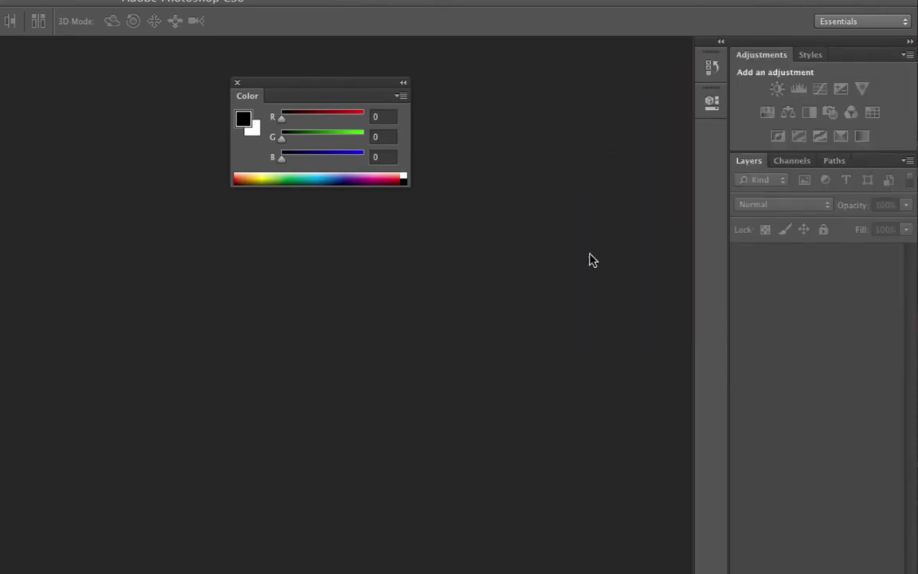
left_click(811, 55)
left_click_drag(810, 56, 475, 193)
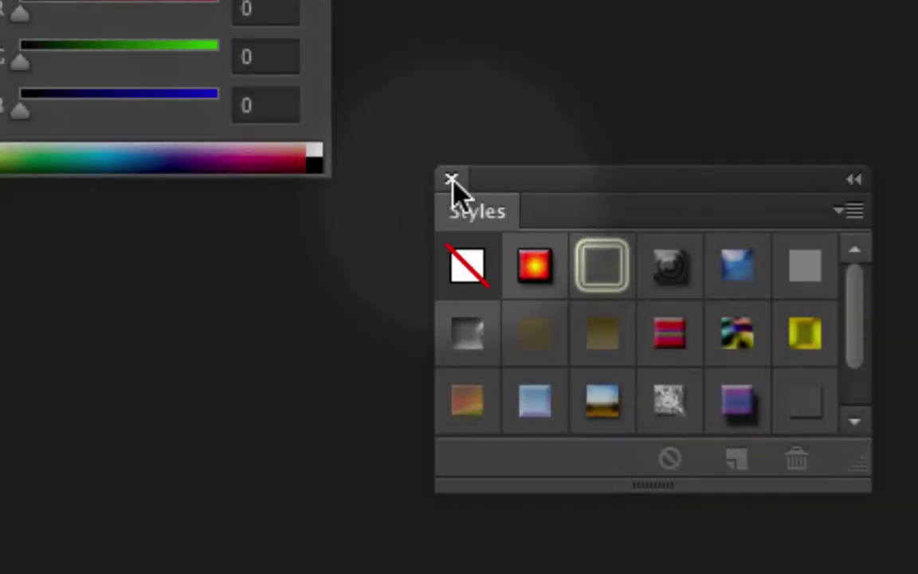
left_click(451, 178)
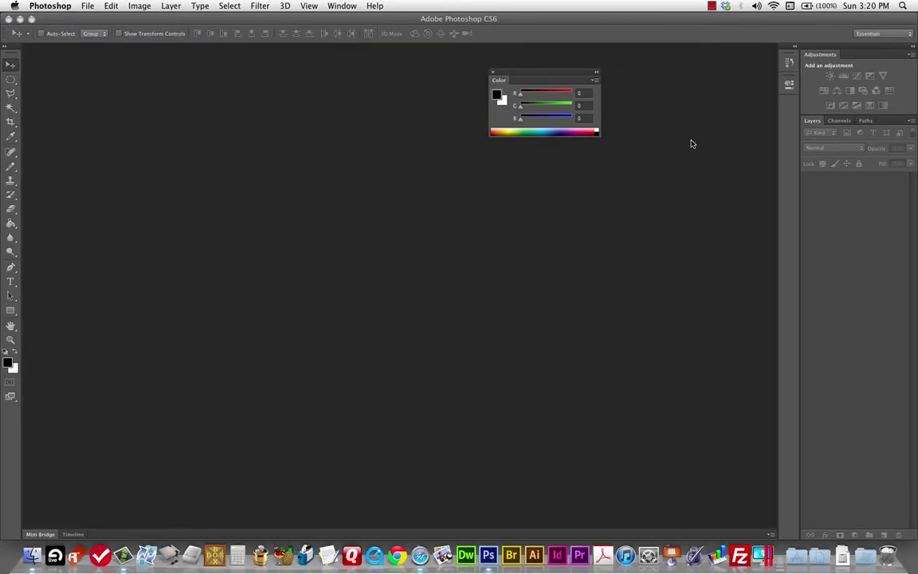
Step: Float the Adjustments and Layers panels, and tear off and close Channels and Paths
left_click_drag(835, 56, 470, 162)
left_click_drag(826, 61, 467, 261)
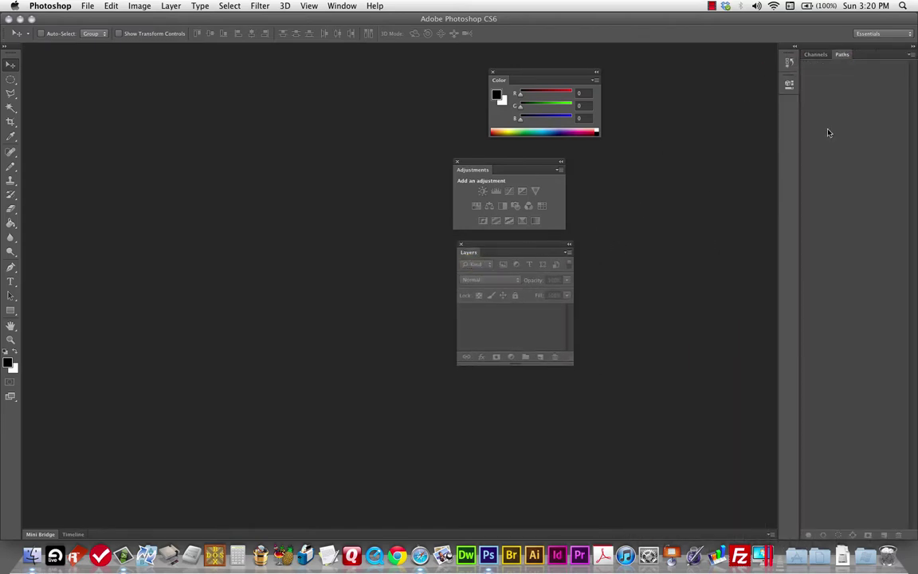
left_click(826, 56)
left_click_drag(821, 60, 668, 157)
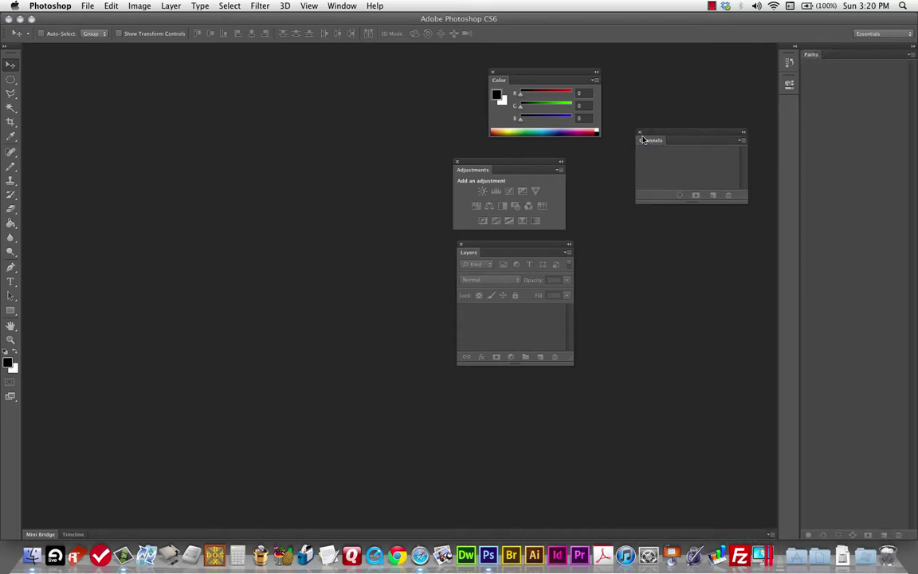
left_click(641, 133)
left_click_drag(818, 57, 689, 133)
left_click(682, 118)
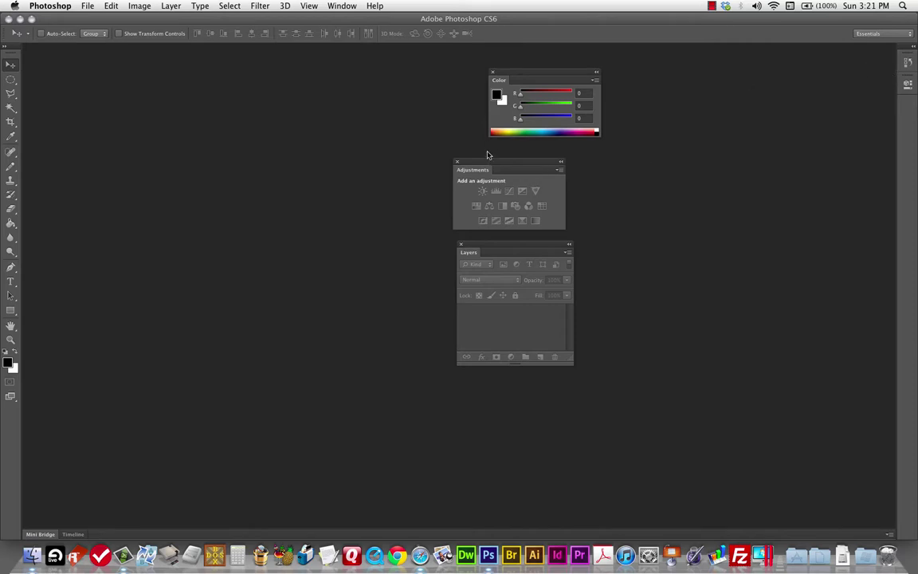
Step: Nudge the Color panel left, reopen Channels from the Window menu, then close it
left_click_drag(507, 30, 487, 32)
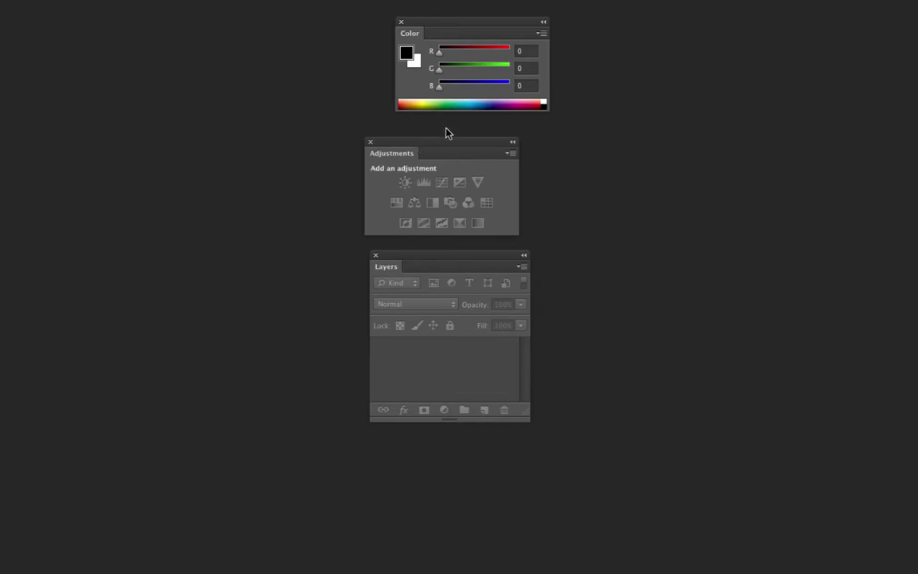
left_click(335, 5)
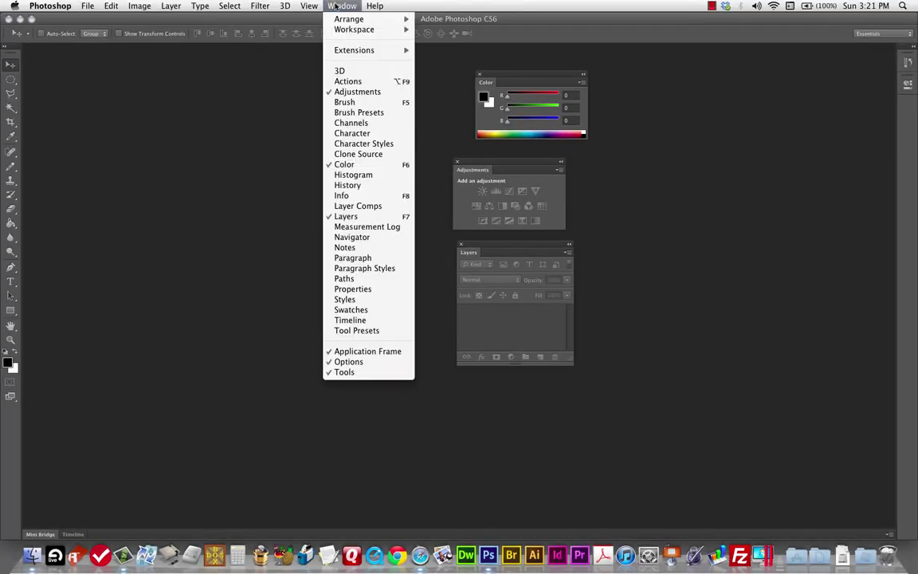
left_click(349, 124)
left_click_drag(696, 132, 675, 129)
left_click_drag(718, 196, 759, 196)
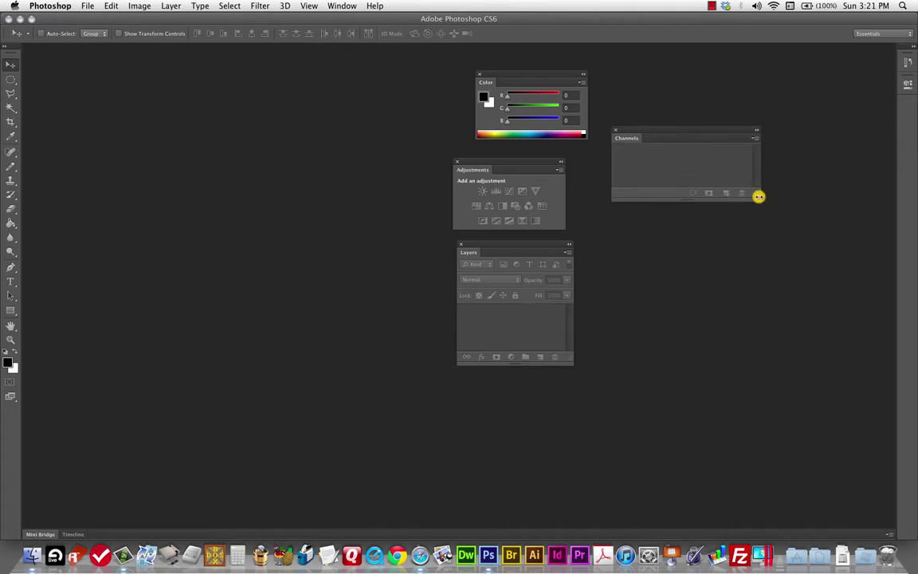
left_click(615, 131)
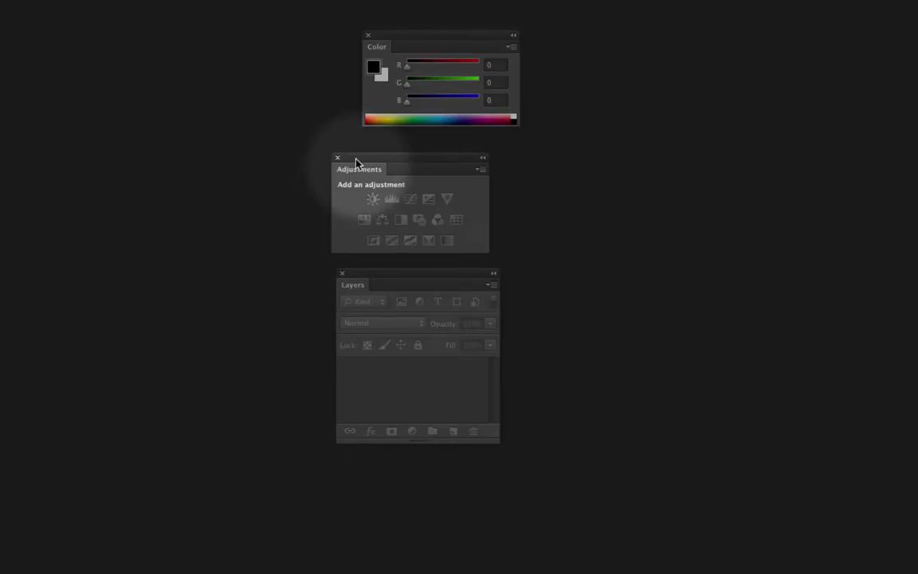
Step: Dock Adjustments beneath Color, then Layers beneath Adjustments, forming one floating group
left_click_drag(355, 163, 382, 125)
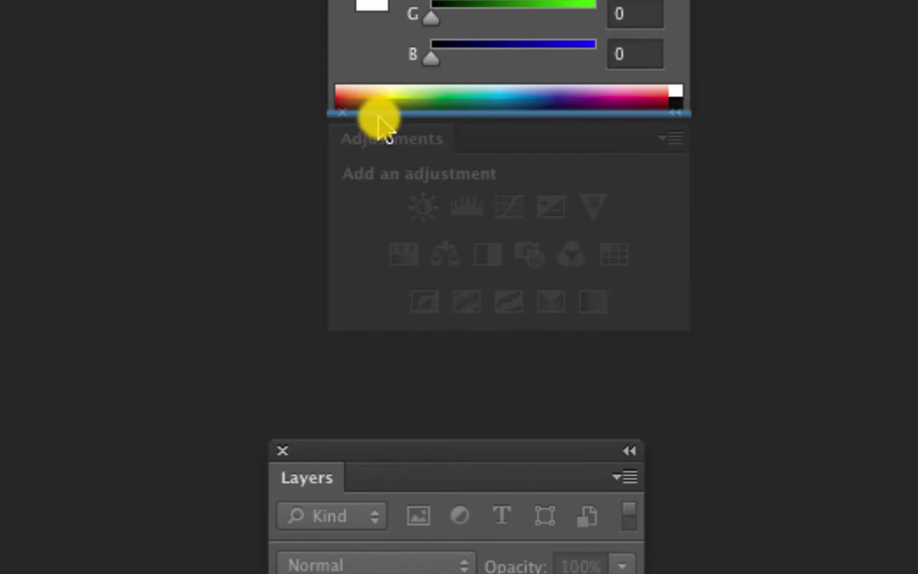
left_click_drag(383, 128, 383, 124)
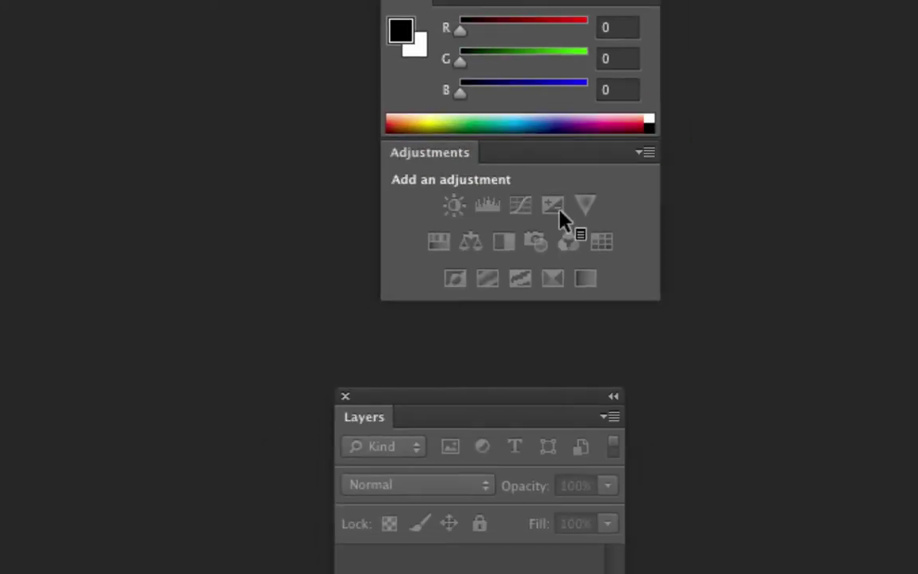
left_click_drag(533, 74, 445, 90)
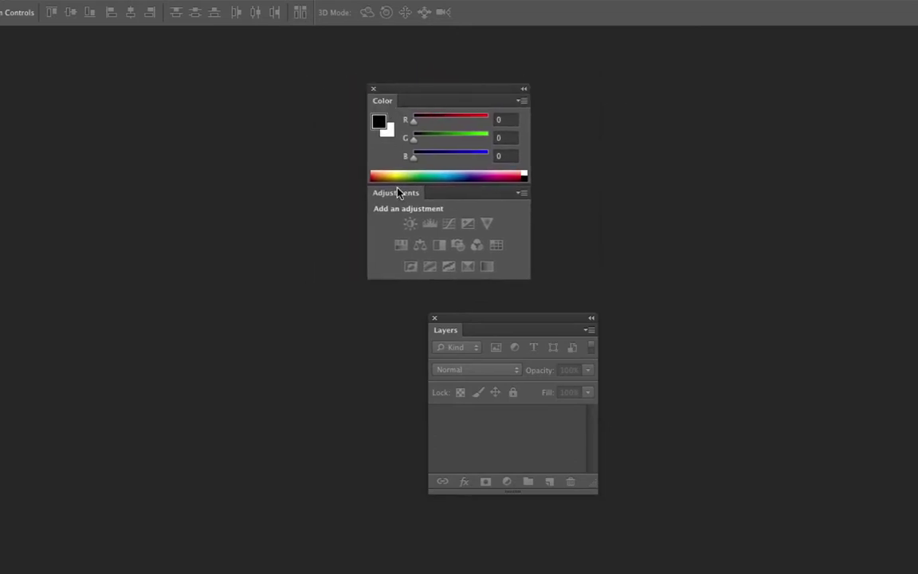
left_click_drag(458, 321, 438, 282)
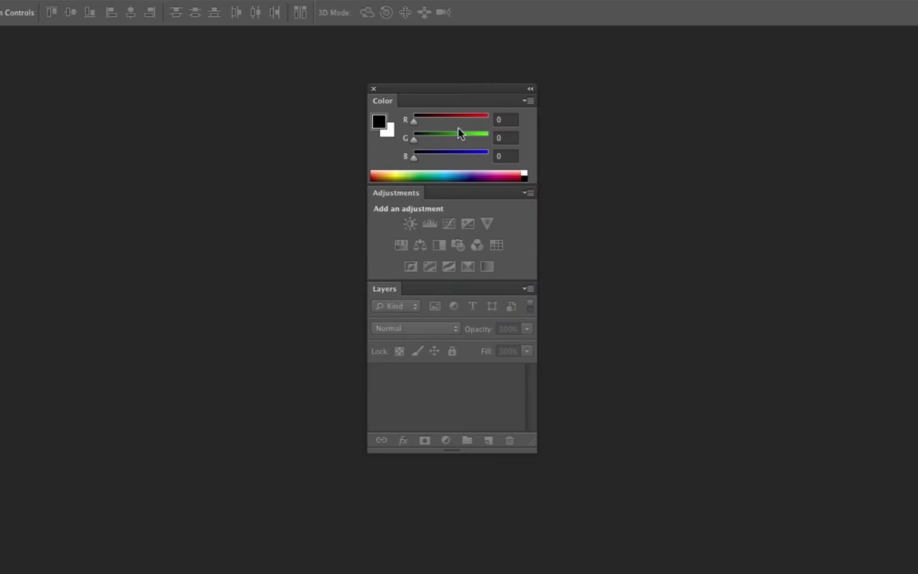
left_click_drag(443, 95, 513, 93)
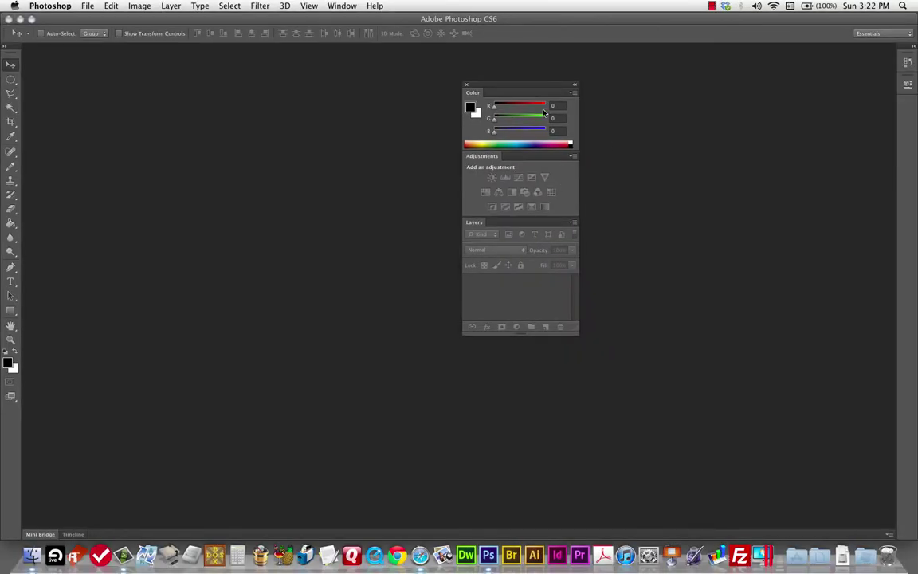
Step: Close the stacked Color/Adjustments/Layers group and the floating Tools panel
left_click(467, 84)
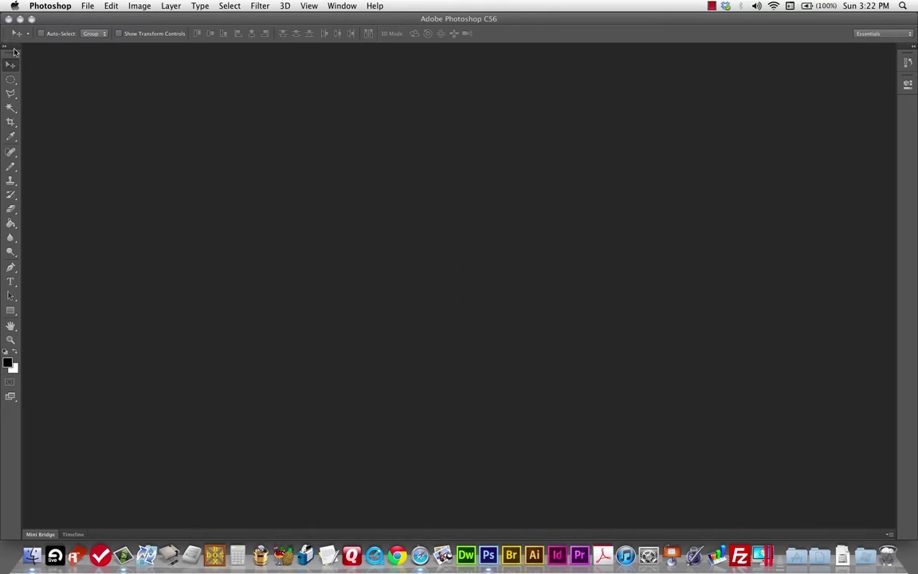
left_click_drag(13, 51, 234, 99)
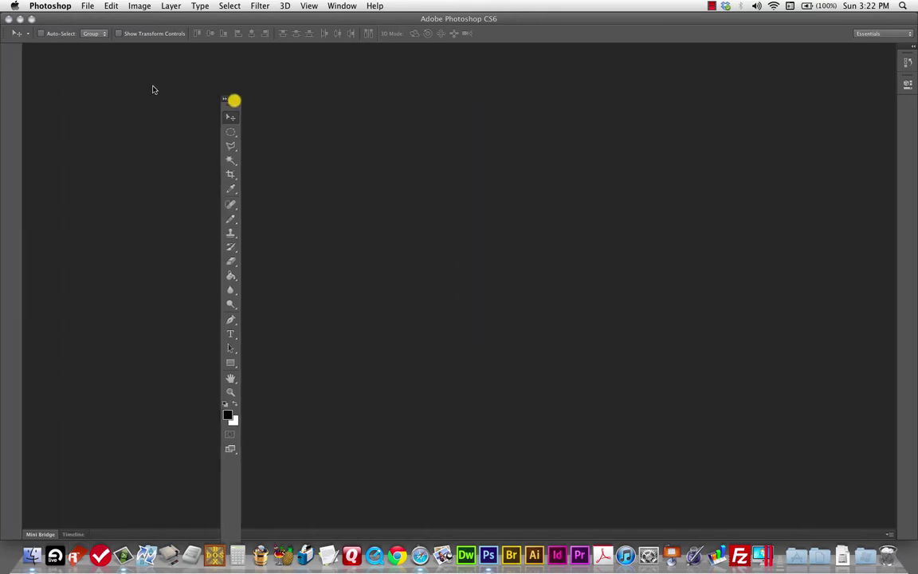
left_click(225, 101)
Step: Float the collapsed right-hand dock and close the History and Properties panels
left_click_drag(914, 53, 606, 102)
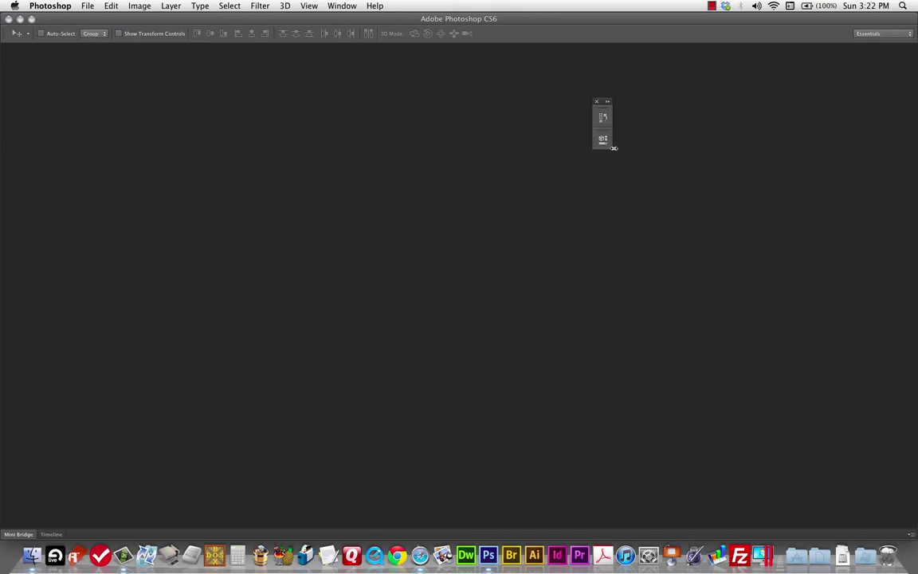
left_click_drag(614, 149, 708, 148)
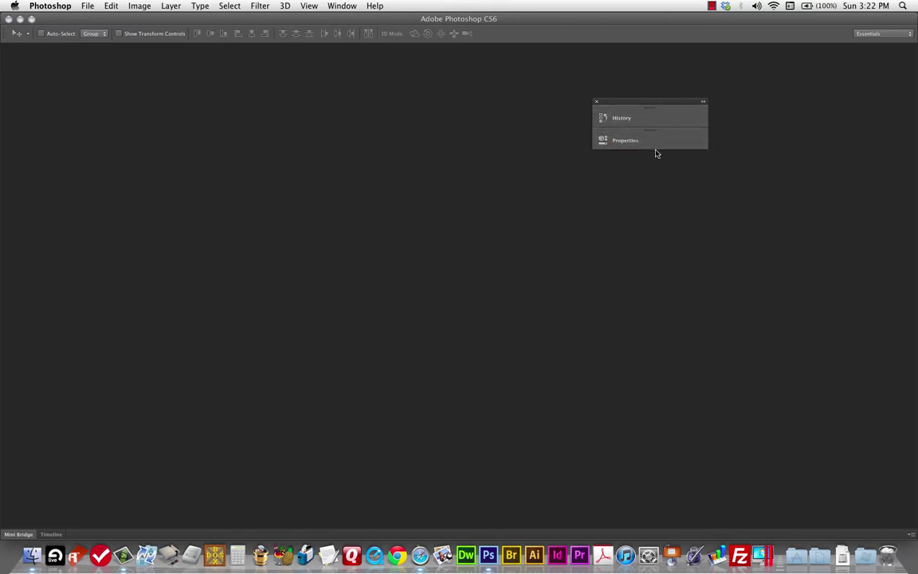
left_click_drag(654, 101, 594, 131)
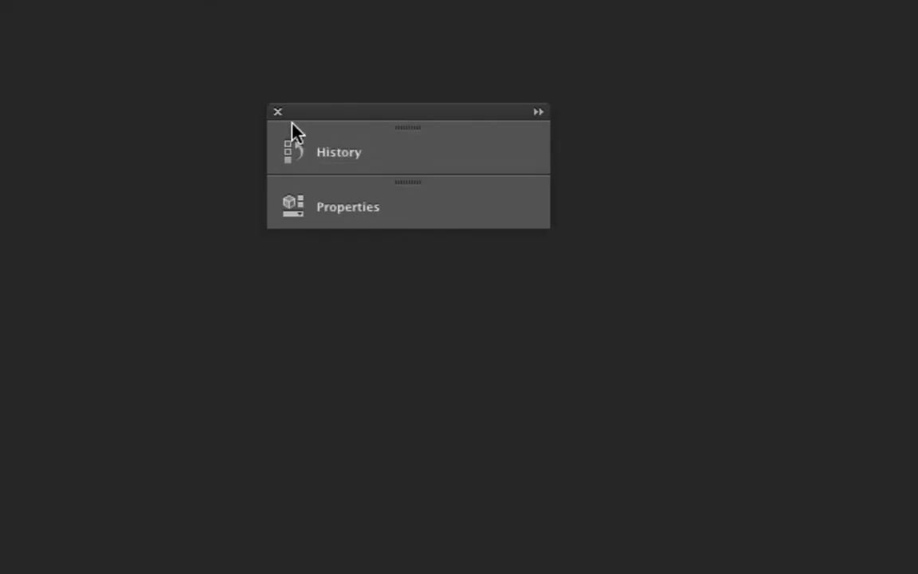
left_click(278, 111)
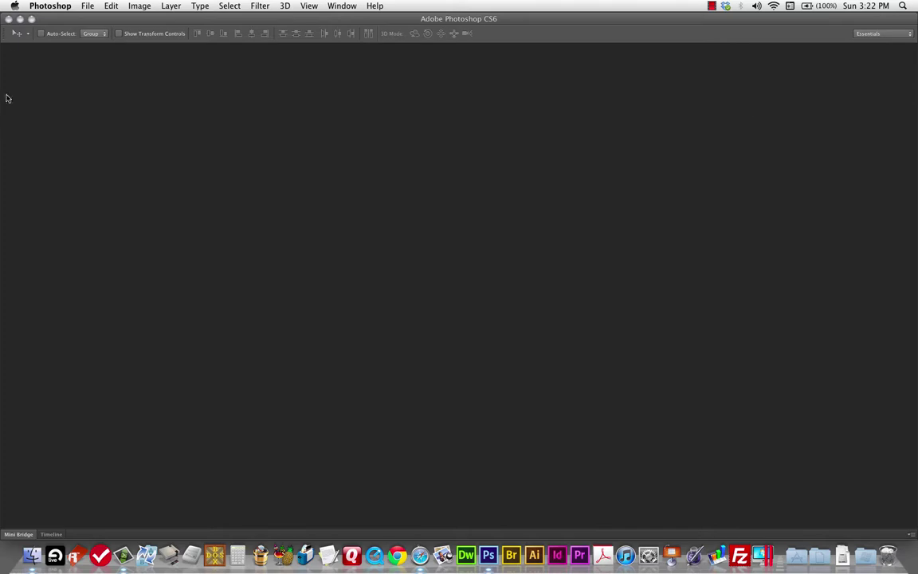
Step: Close the Timeline and Mini Bridge panels, then open the workspace list
left_click(24, 534)
left_click_drag(17, 464, 170, 224)
left_click_drag(10, 231, 159, 199)
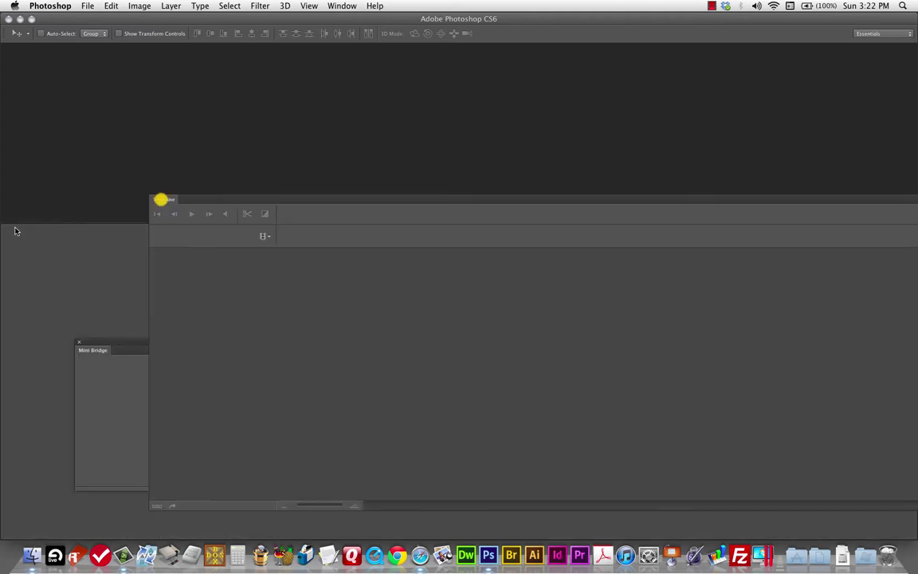
left_click(152, 197)
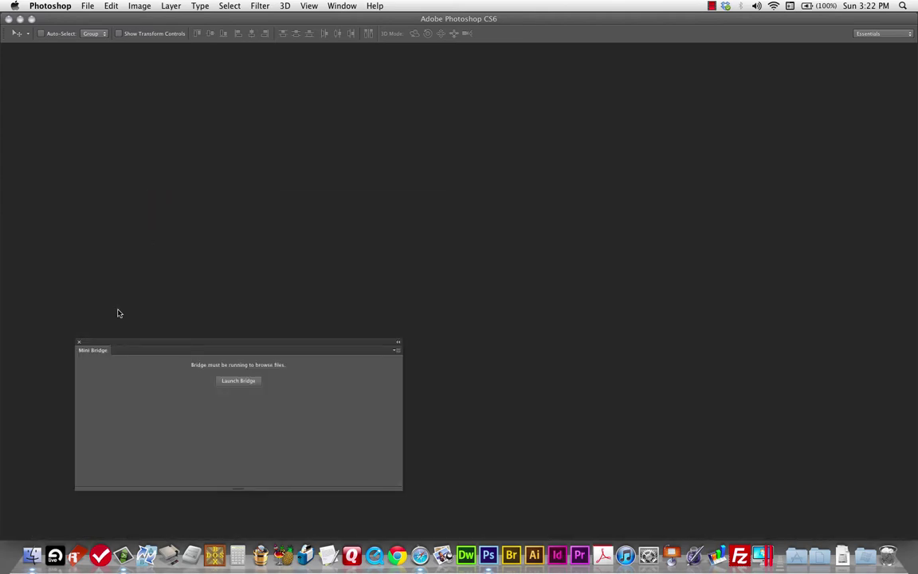
left_click(77, 342)
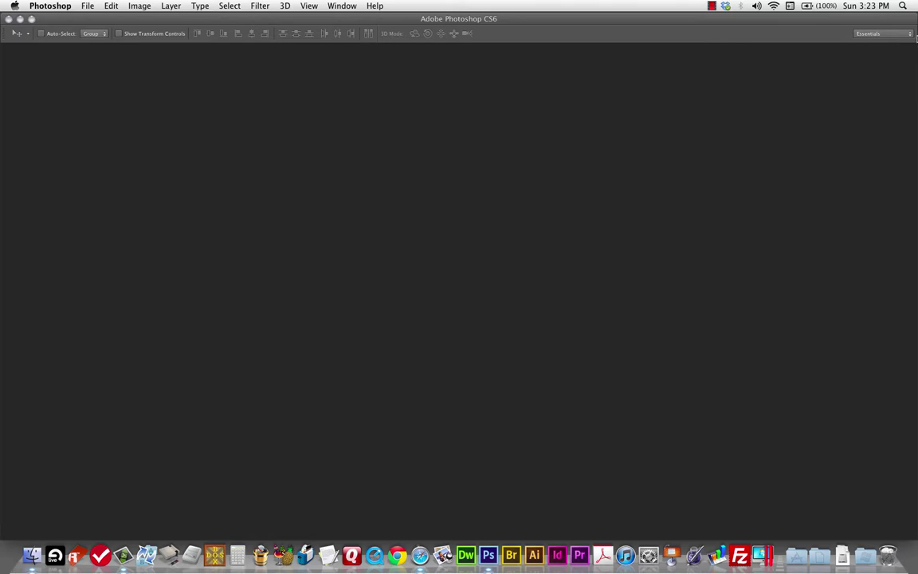
left_click(872, 35)
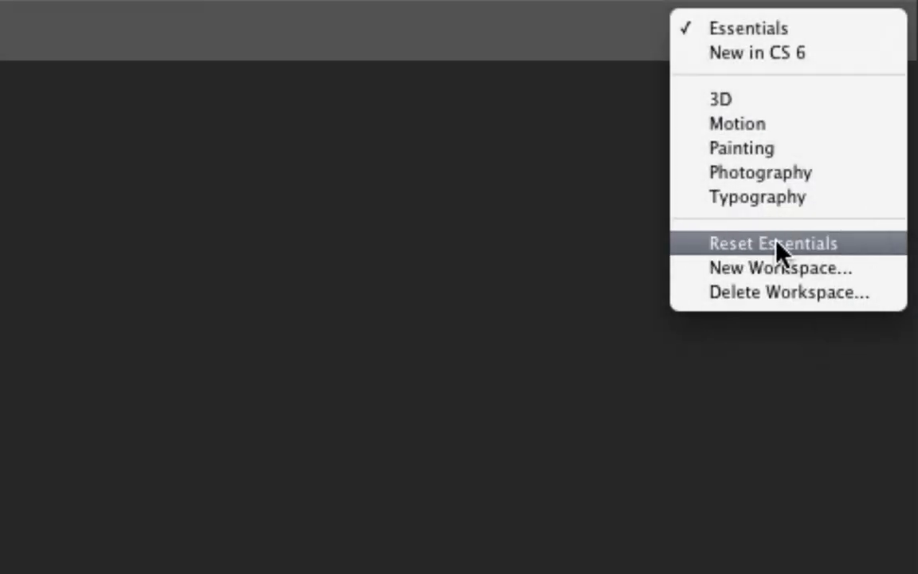
Step: Choose Reset Essentials to bring back the default panels, then dismiss the workspace list
left_click(777, 249)
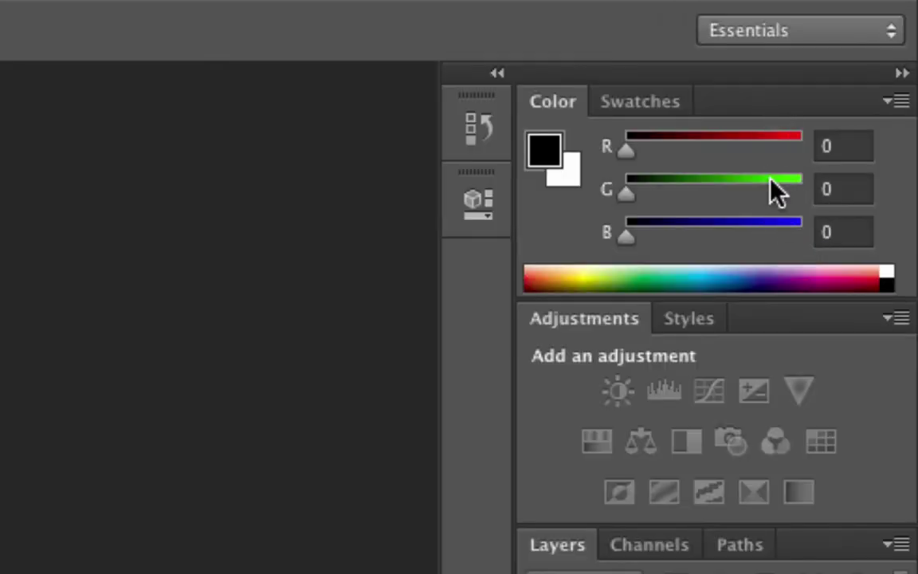
left_click(771, 35)
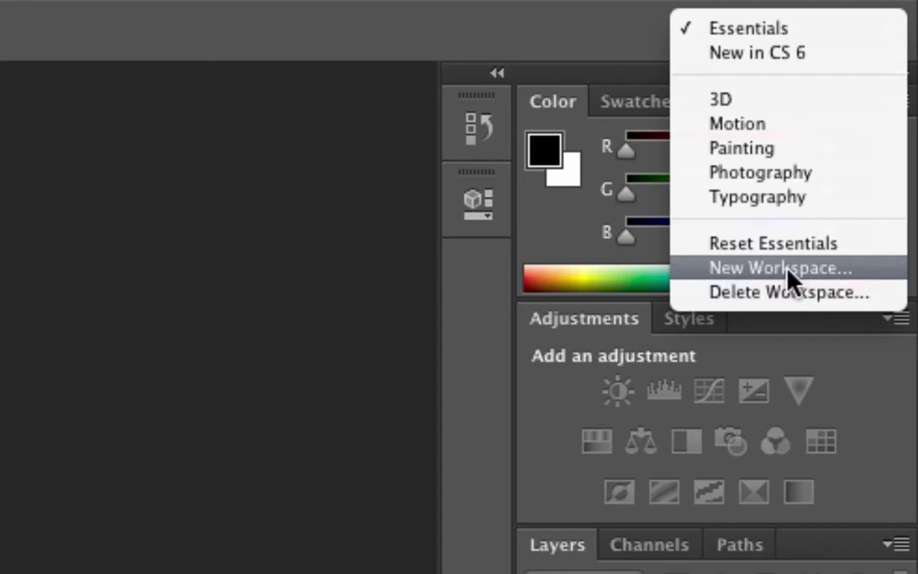
left_click(594, 28)
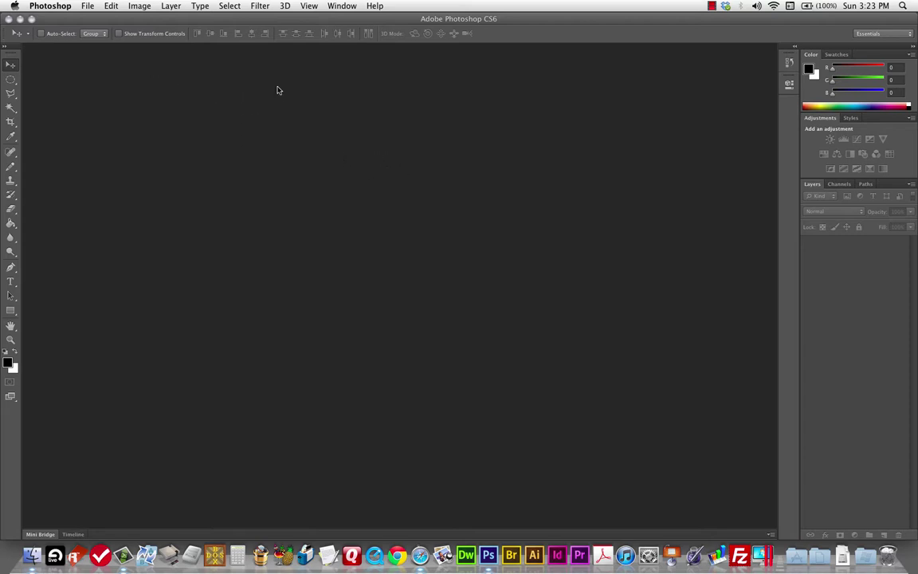
Step: Switch to Safari and bring up the ARTS102 course homepage tab
left_click(420, 557)
left_click(214, 57)
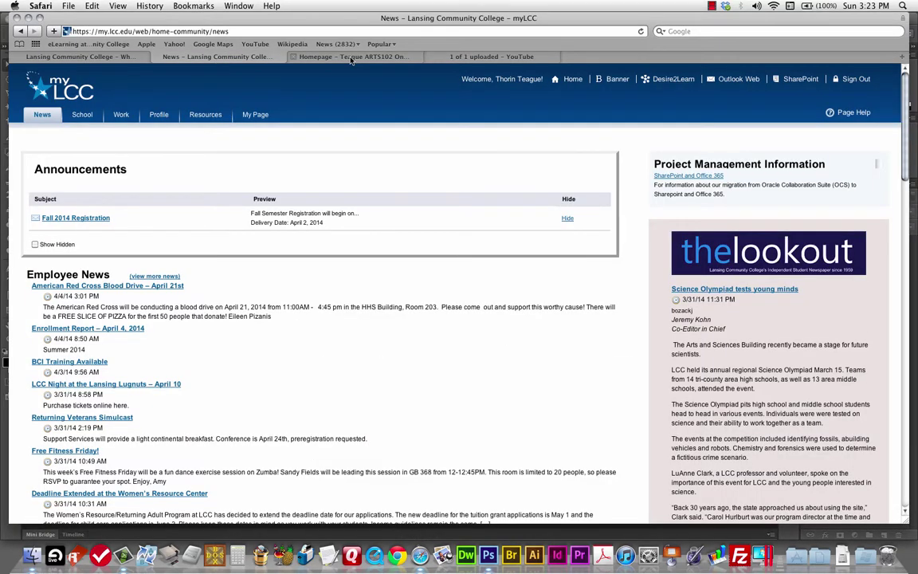
left_click(351, 57)
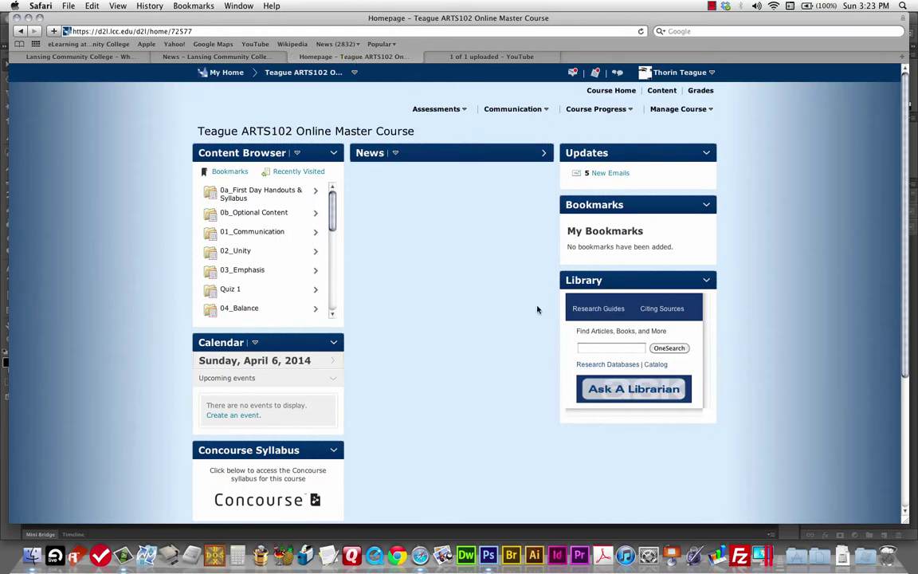
scroll(462, 284, "down", 3)
scroll(462, 284, "up", 3)
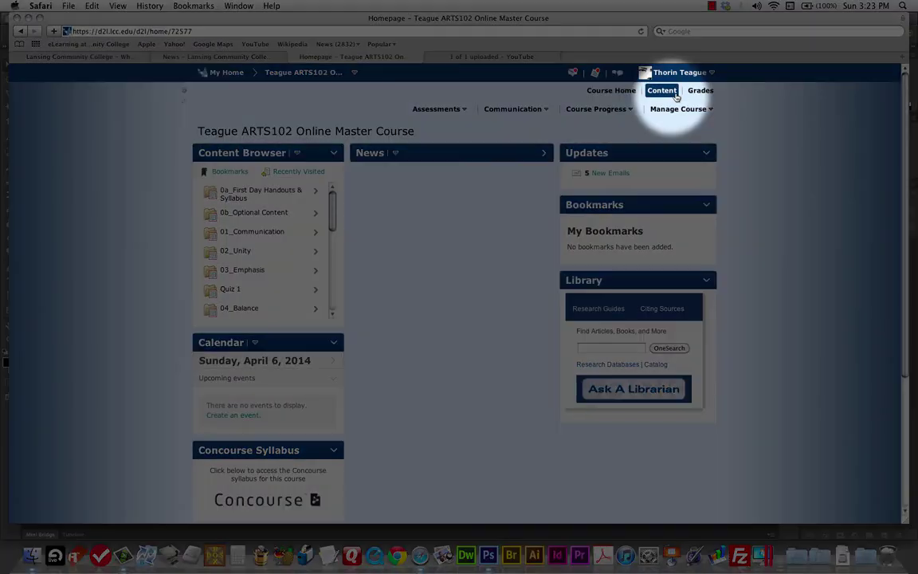
Step: Go to Content > 0b_Optional Content and open the ARTS102_PSCheatSheet PDF
left_click(665, 91)
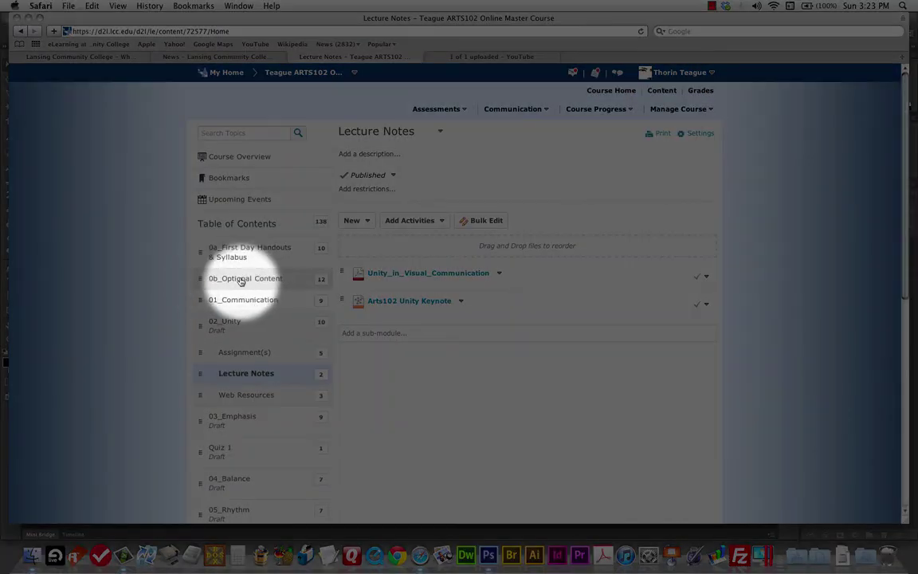
left_click(240, 280)
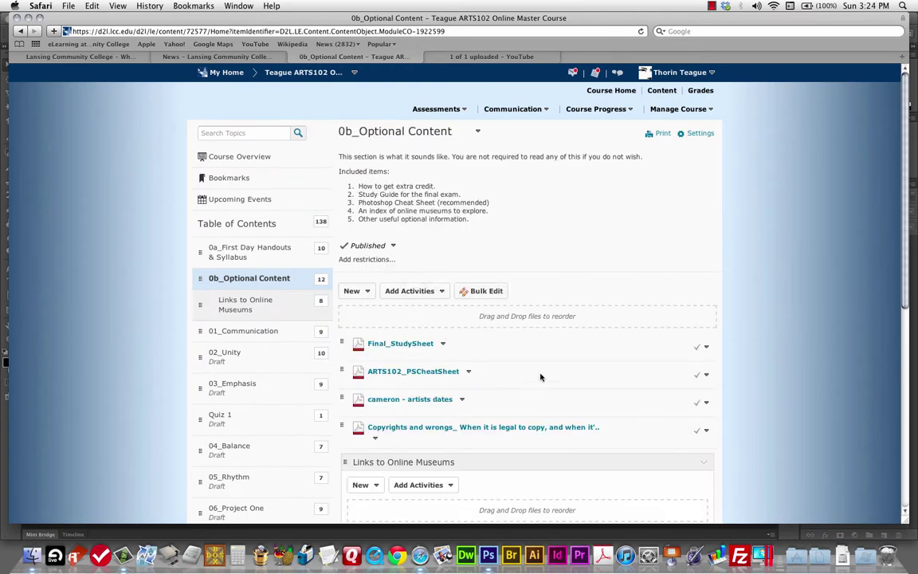
scroll(555, 328, "down", 2)
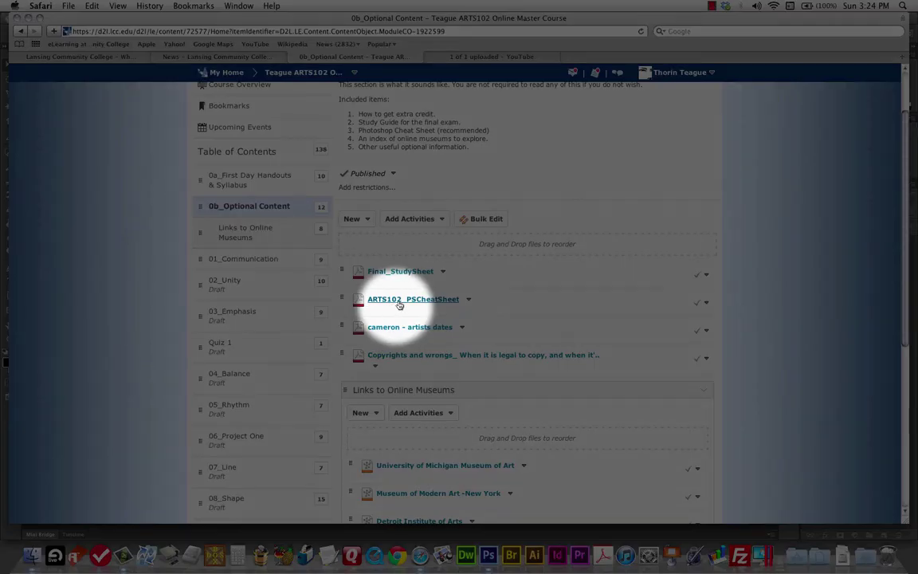
left_click(398, 301)
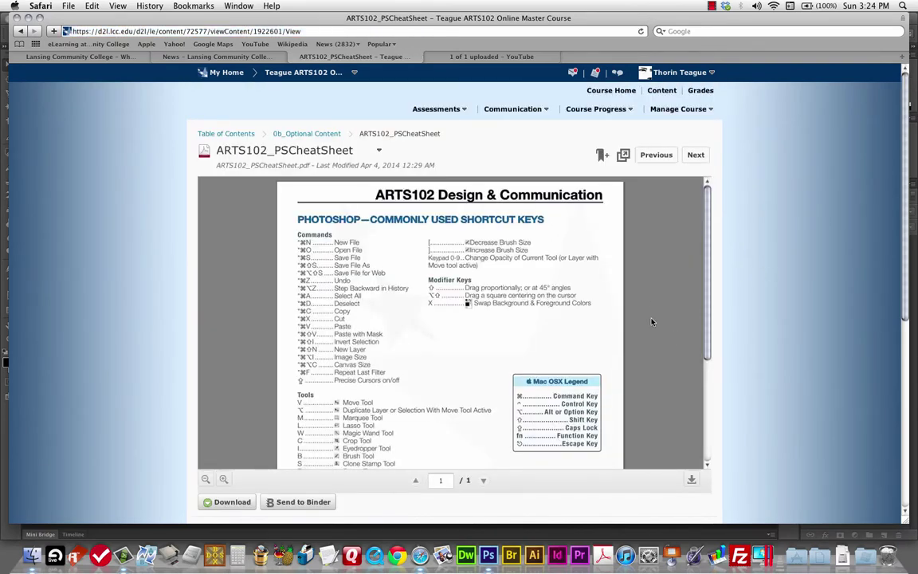
scroll(651, 321, "down", 5)
scroll(651, 320, "up", 4)
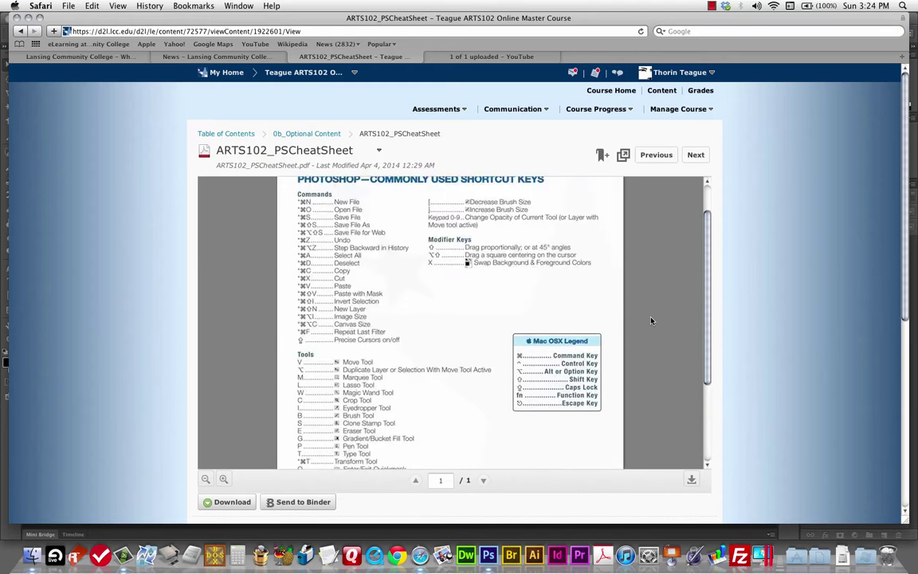
scroll(651, 322, "up", 2)
scroll(651, 322, "down", 5)
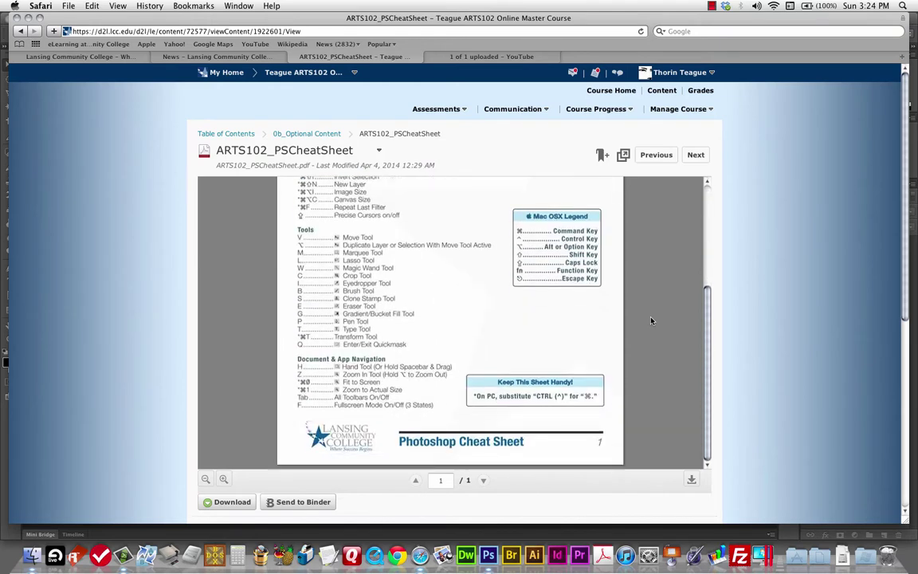
scroll(651, 321, "up", 5)
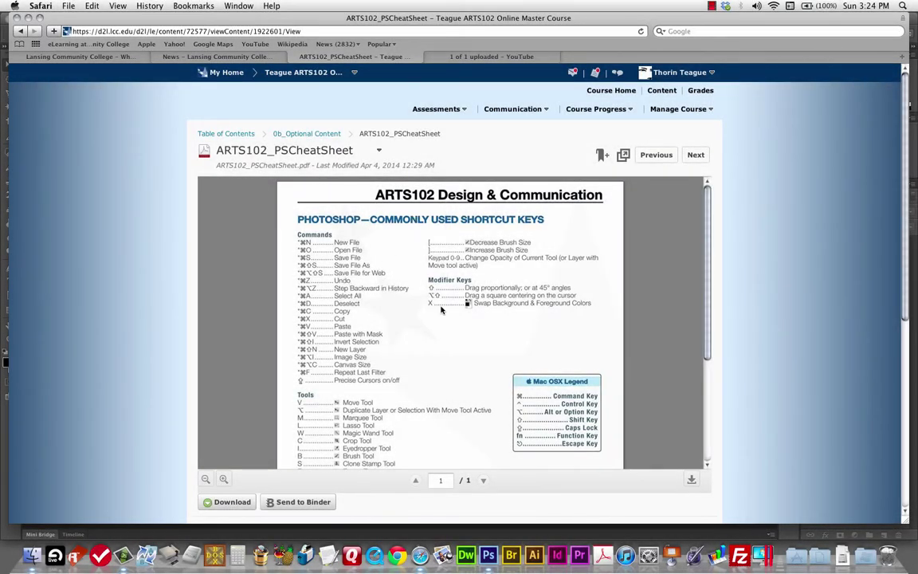
scroll(441, 310, "down", 6)
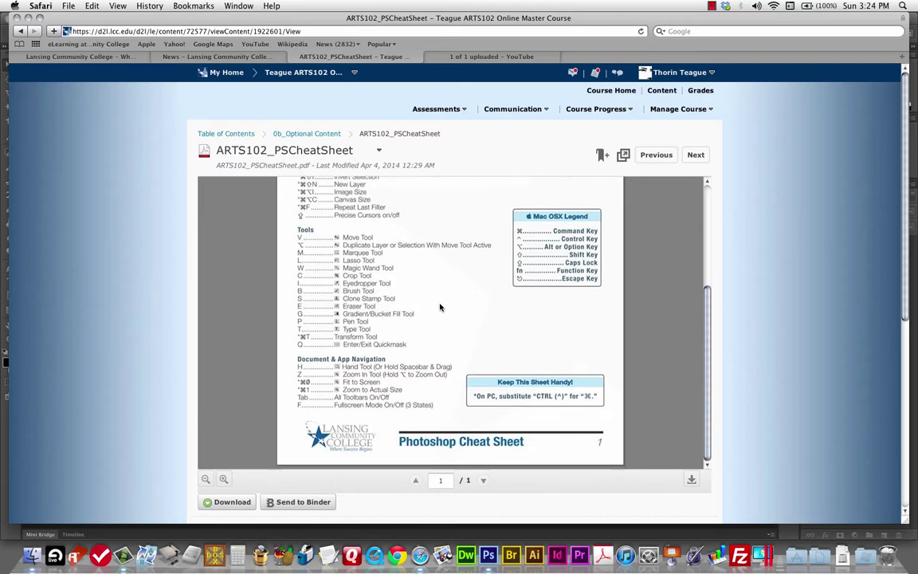
scroll(451, 331, "up", 4)
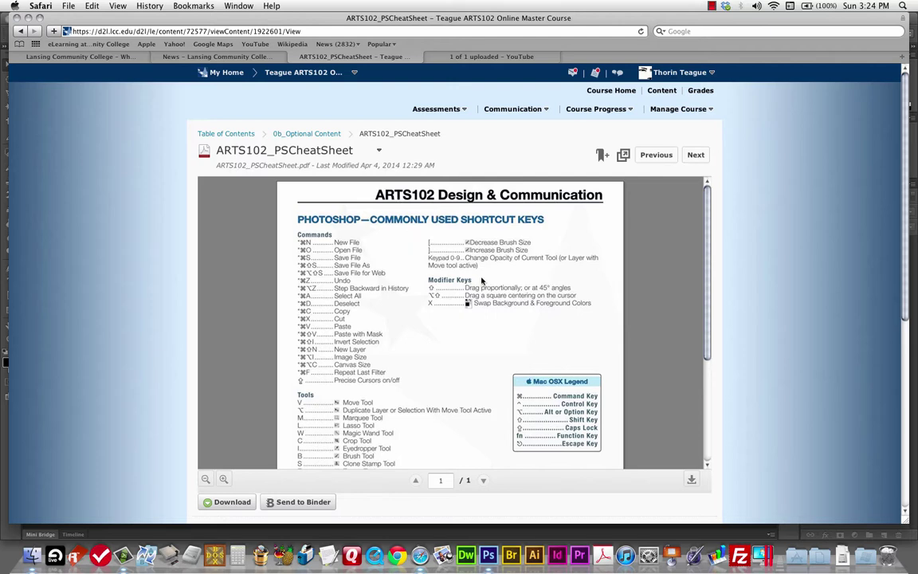
scroll(483, 324, "down", 5)
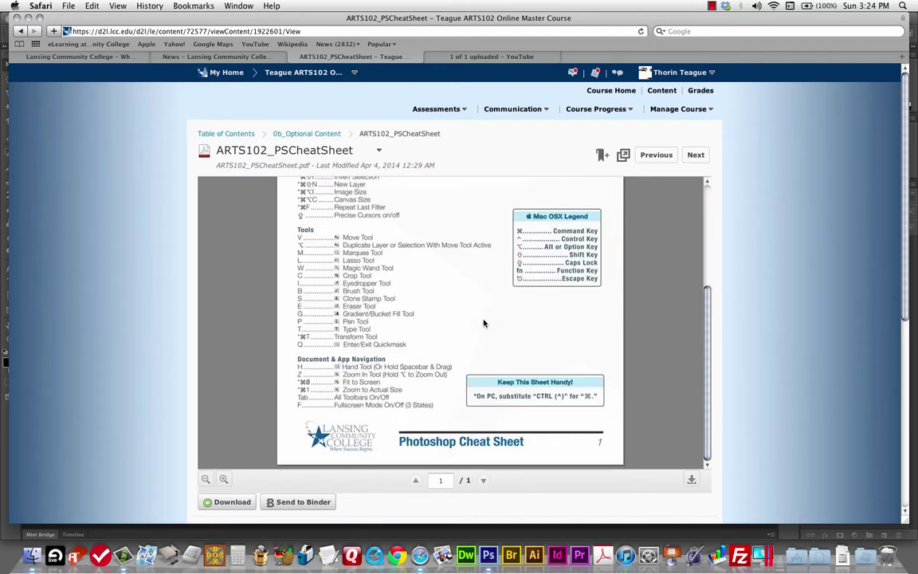
scroll(484, 324, "up", 3)
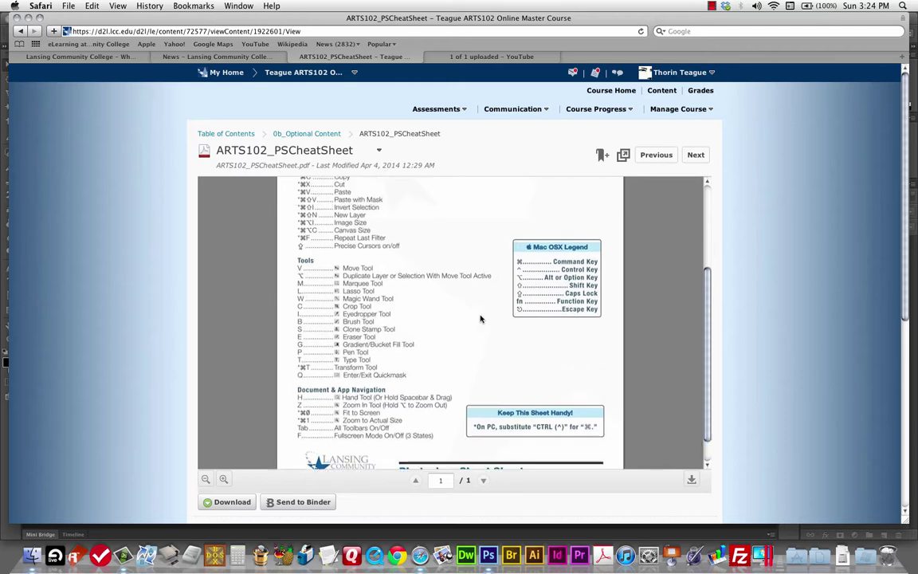
scroll(481, 319, "down", 1)
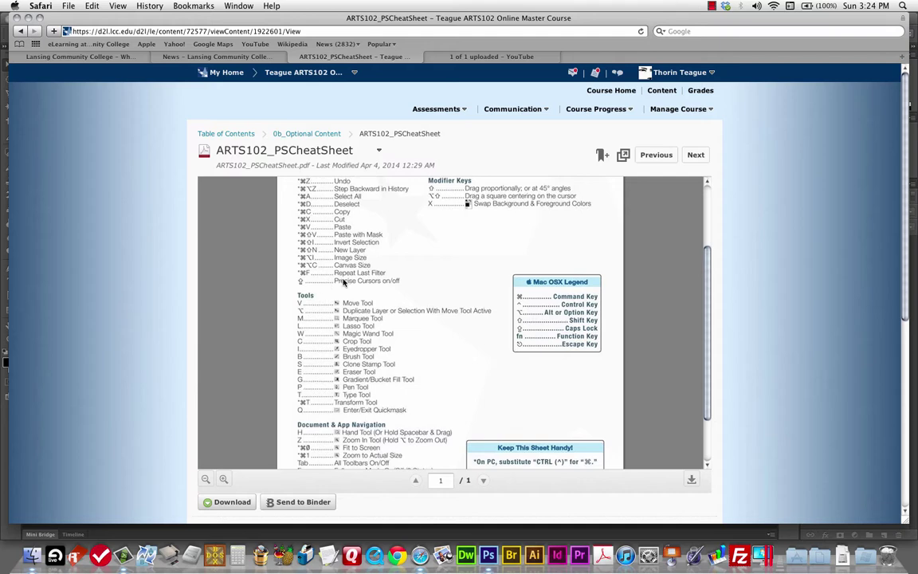
Step: Zoom in on the cheat sheet, scroll through it, then return to Photoshop CS6
left_click(224, 479)
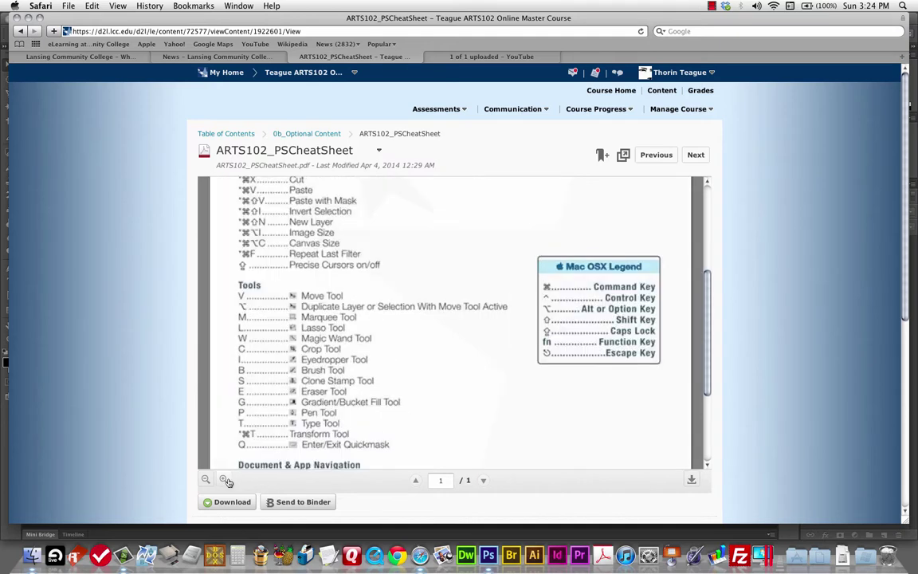
scroll(263, 268, "up", 3)
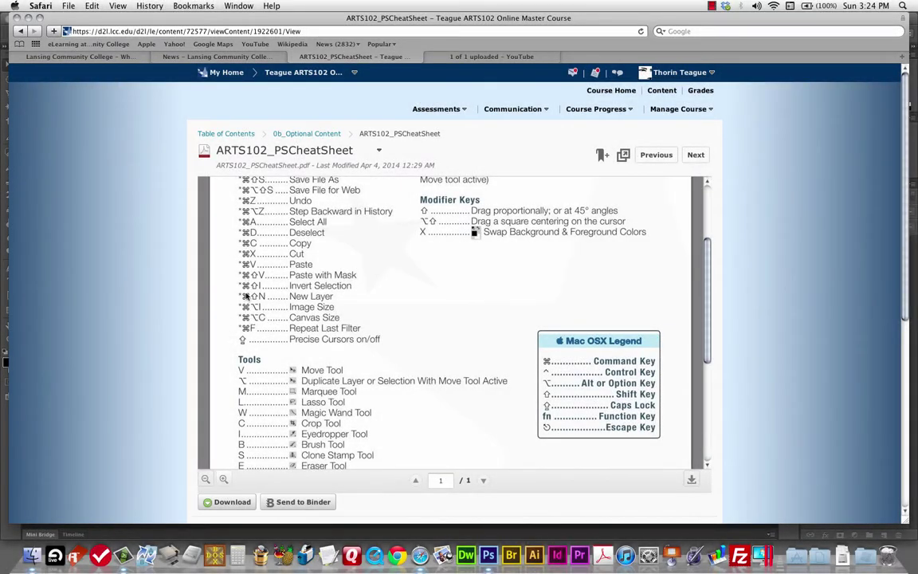
scroll(316, 259, "up", 1)
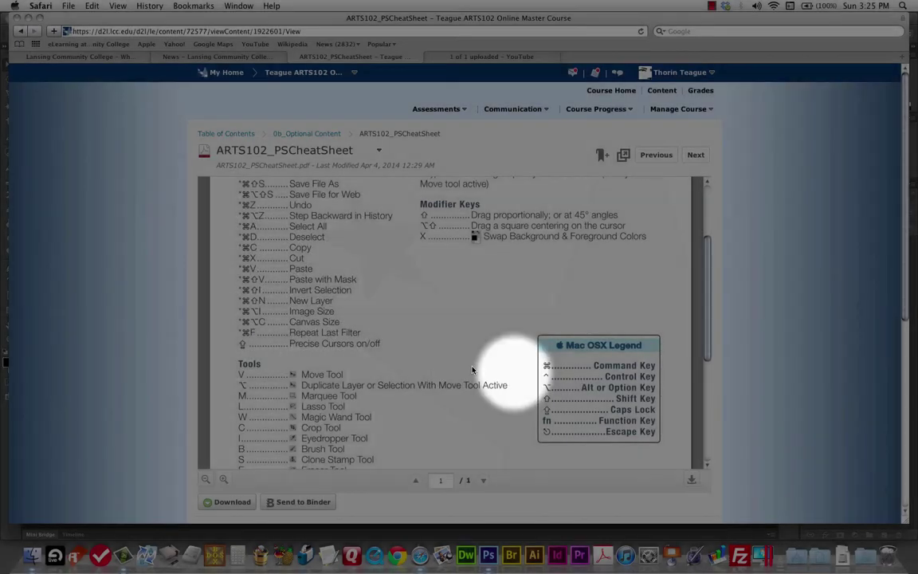
scroll(491, 351, "down", 8)
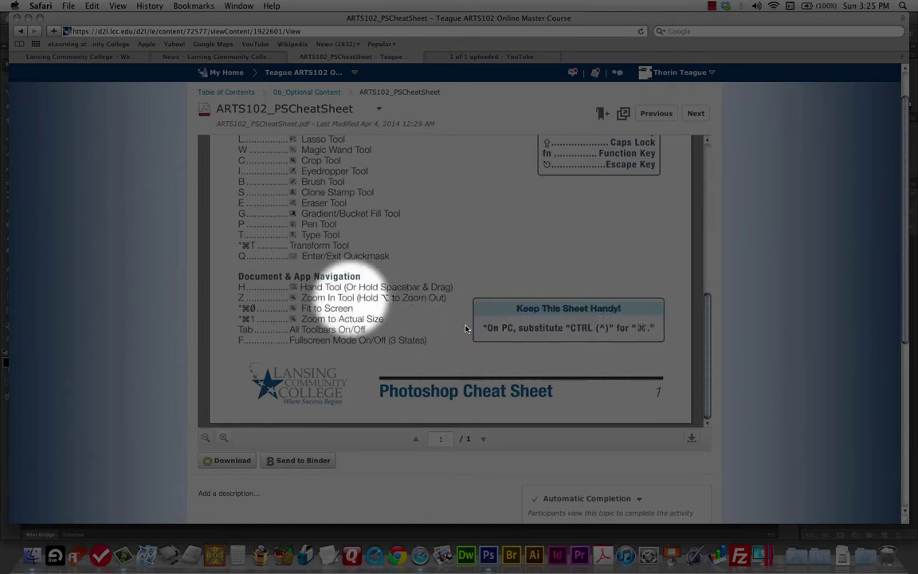
scroll(298, 257, "up", 10)
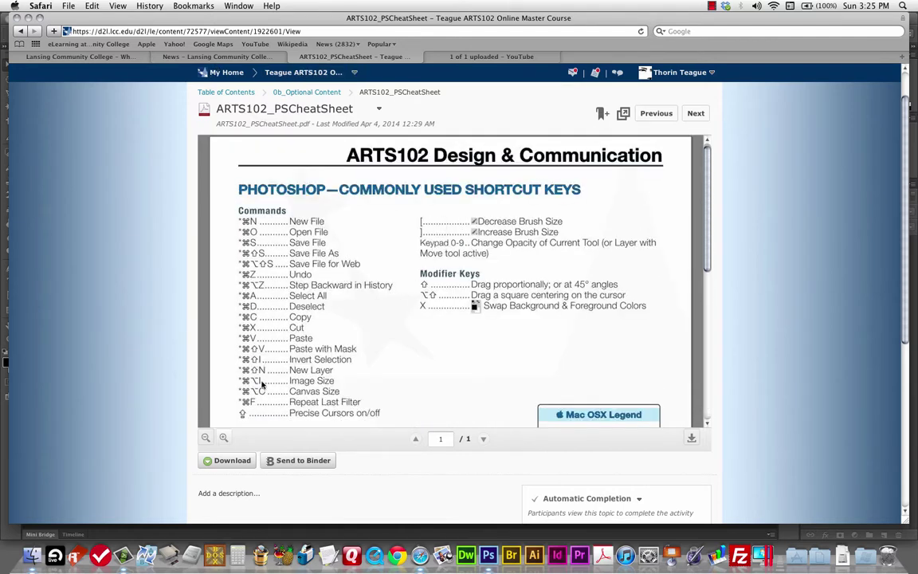
left_click(489, 556)
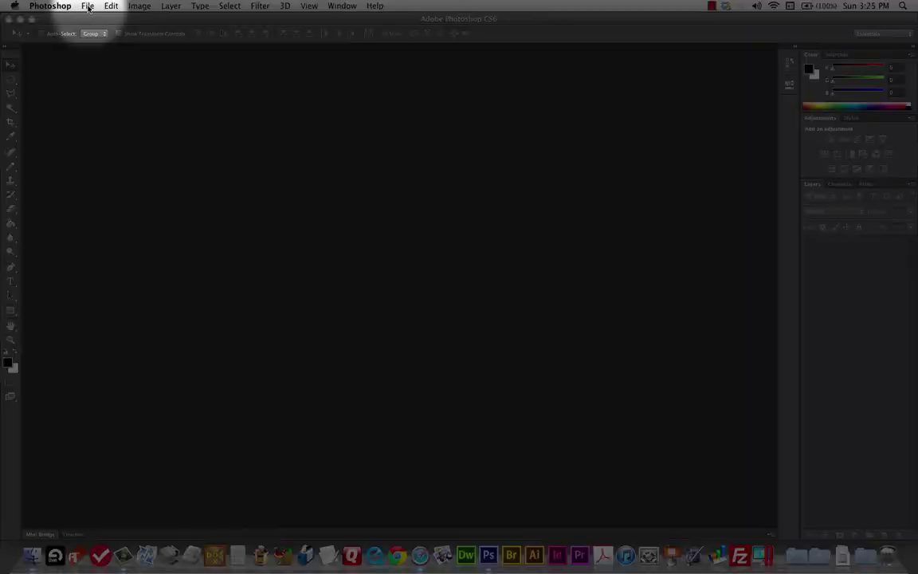
Step: Open the File menu
left_click(89, 7)
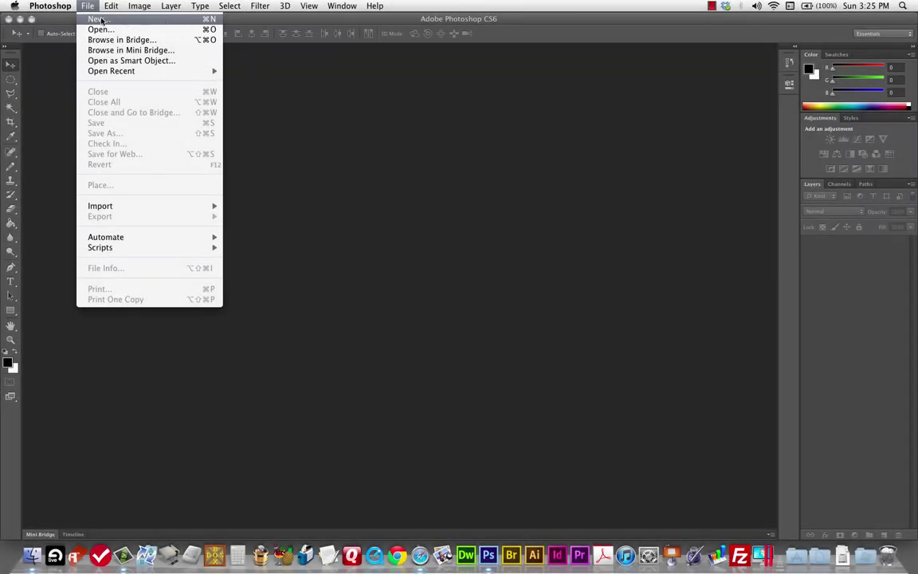
Step: Start a File > New document at 7 × 5 inches, 72 ppi, and clear its Name field
left_click(153, 22)
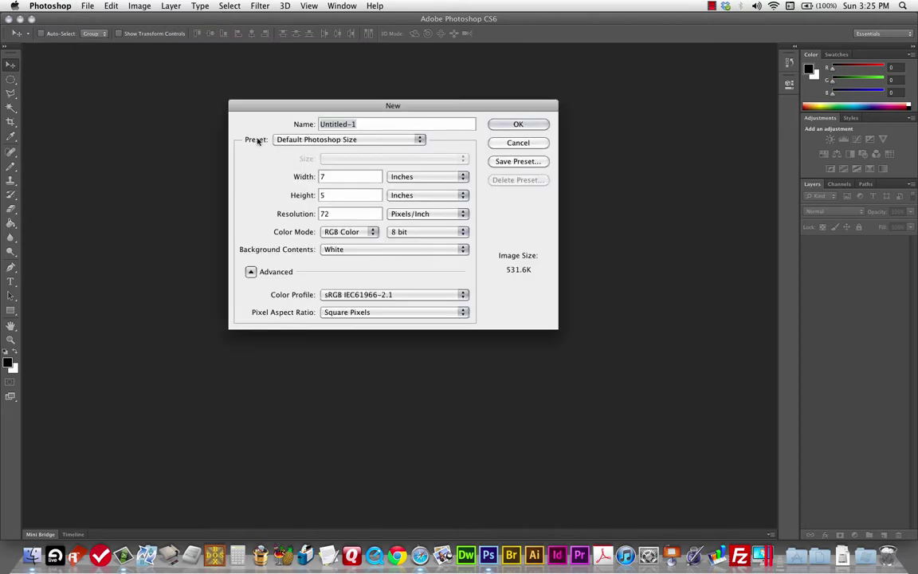
left_click_drag(386, 112, 426, 119)
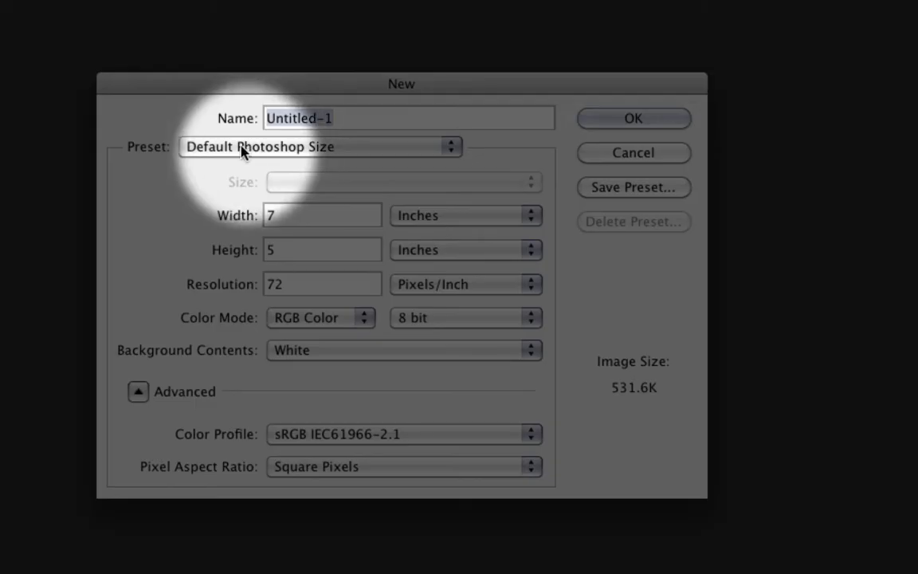
key("BackSpace")
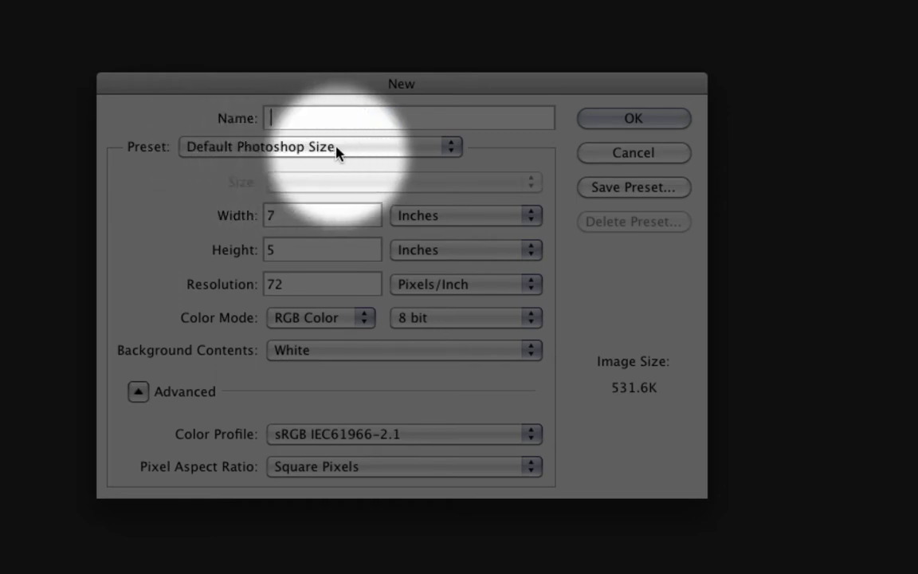
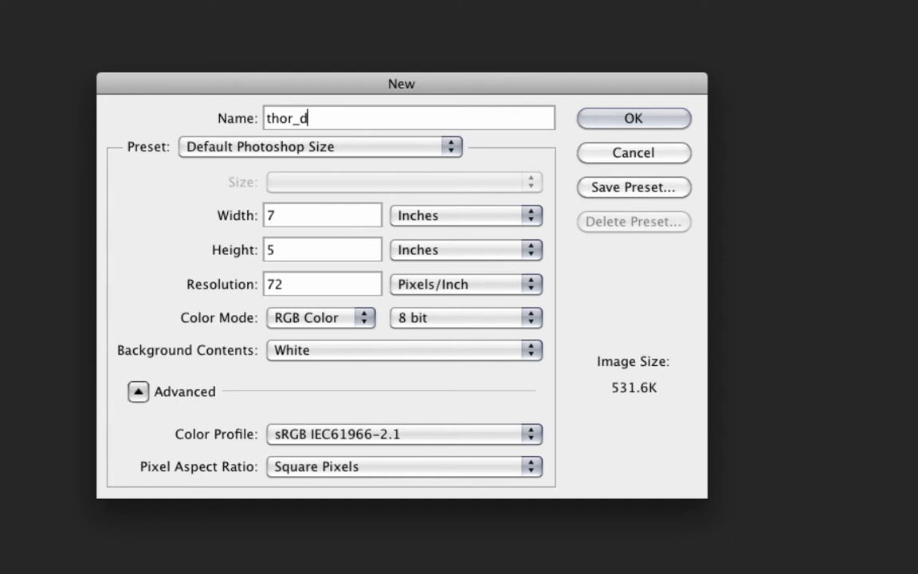
Step: Create the 7 x 5 inch 'thor_demo' document at 72 resolution with a White background
type("emo")
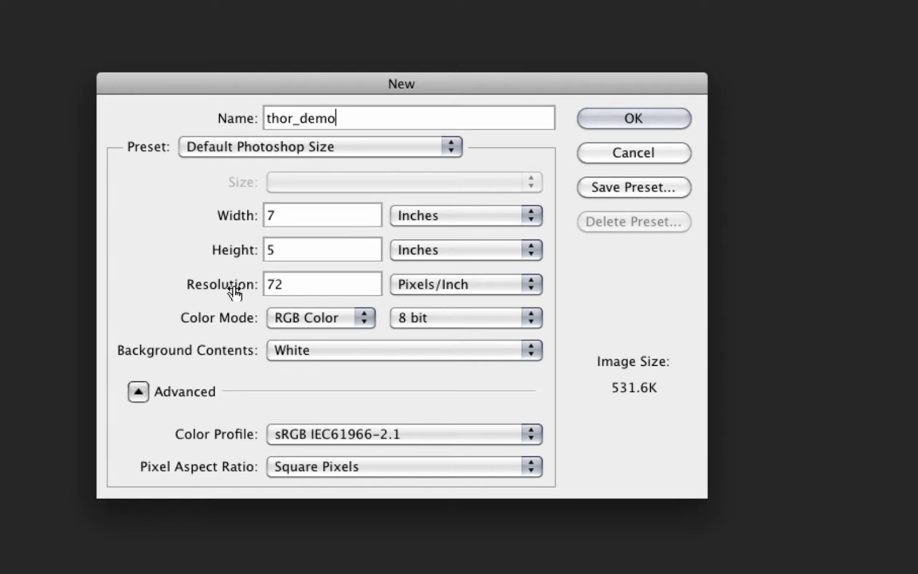
left_click_drag(299, 283, 250, 285)
type("72")
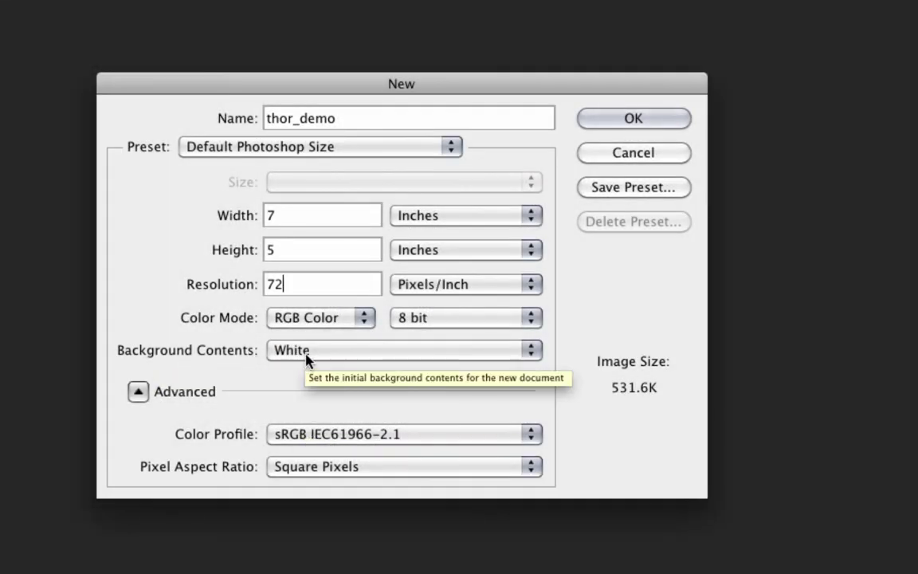
left_click(365, 359)
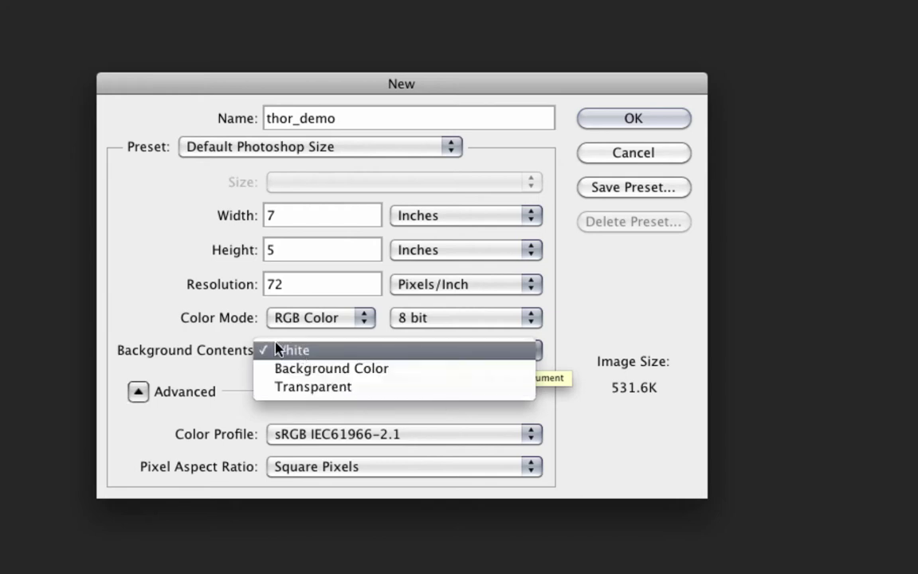
left_click(159, 250)
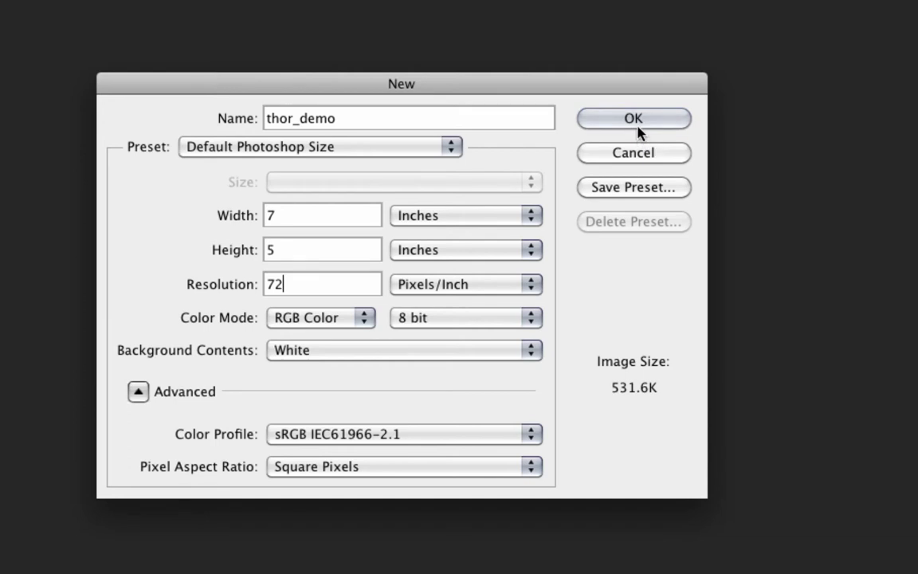
left_click(635, 119)
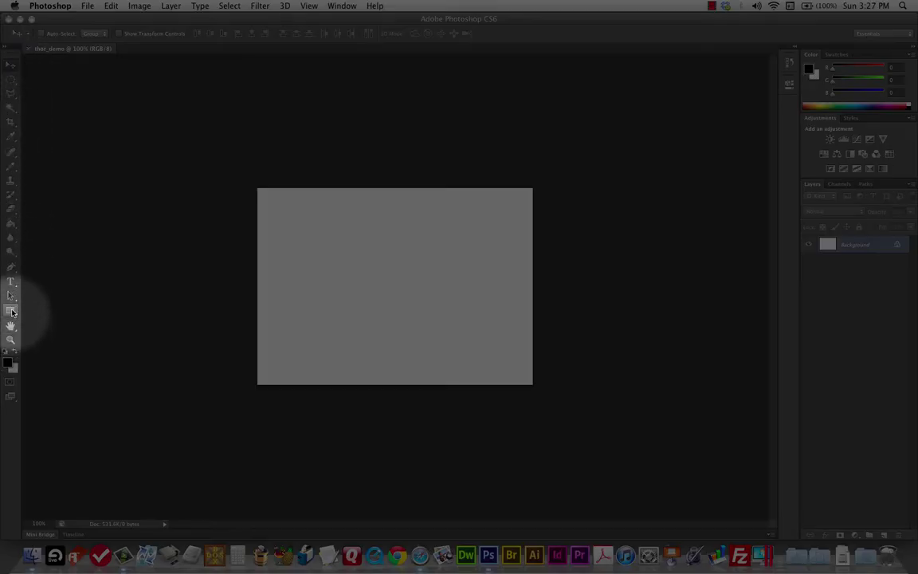
Step: Choose the Rectangle tool, set to Shape mode with a black fill and no stroke
left_click(12, 312)
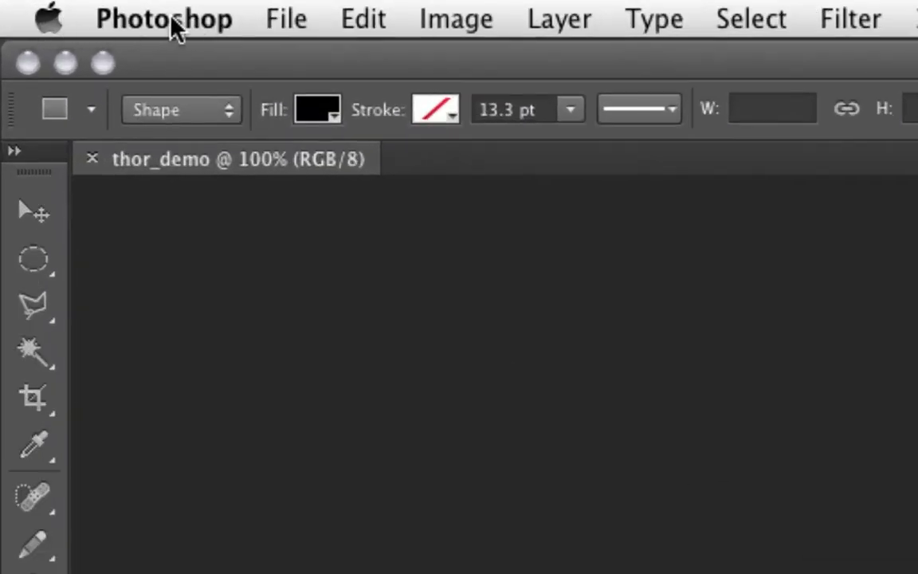
Step: Open Photoshop > Preferences > General from the menu bar
left_click(174, 21)
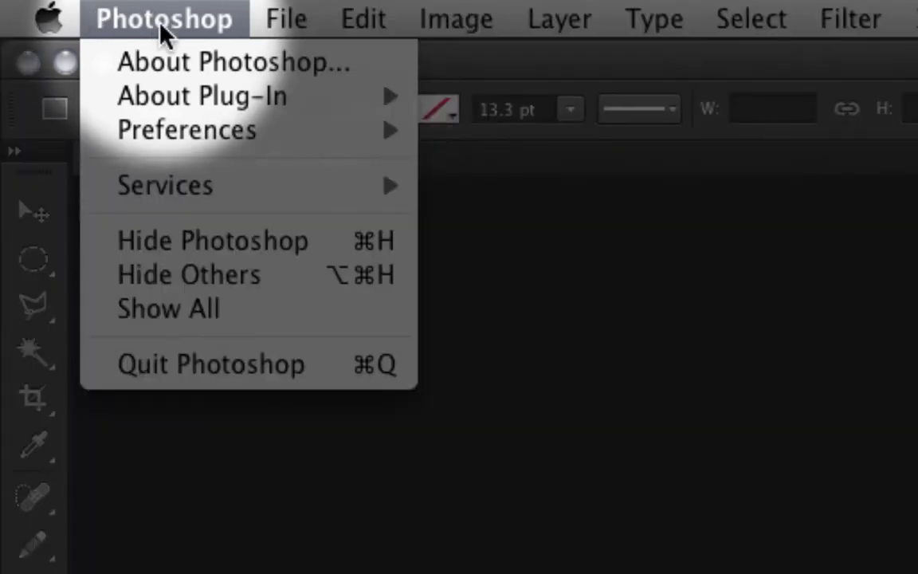
mouse_move(168, 107)
mouse_move(184, 136)
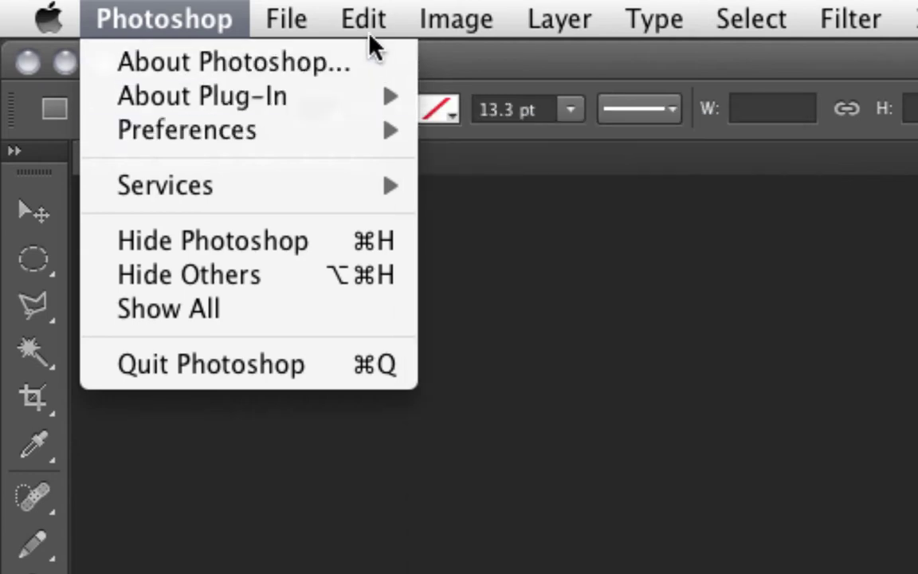
mouse_move(367, 28)
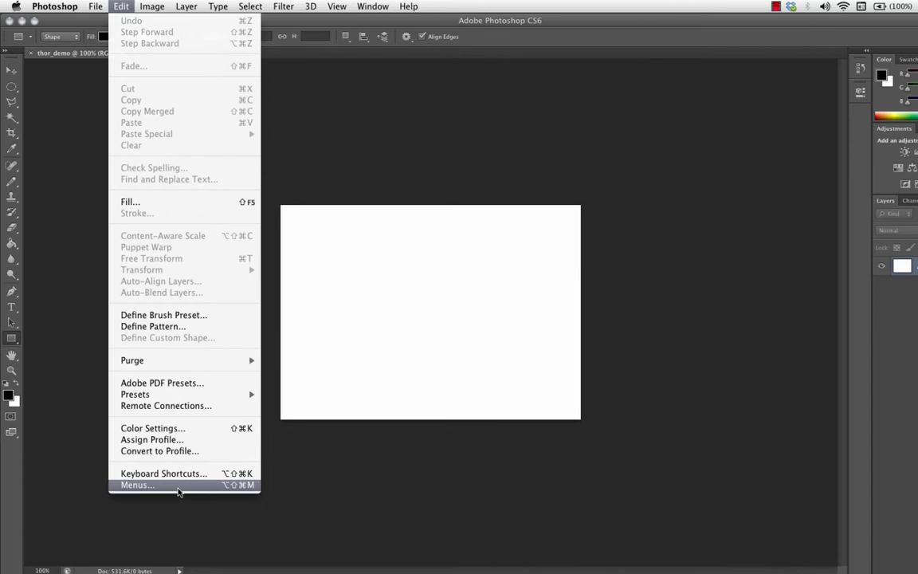
mouse_move(55, 7)
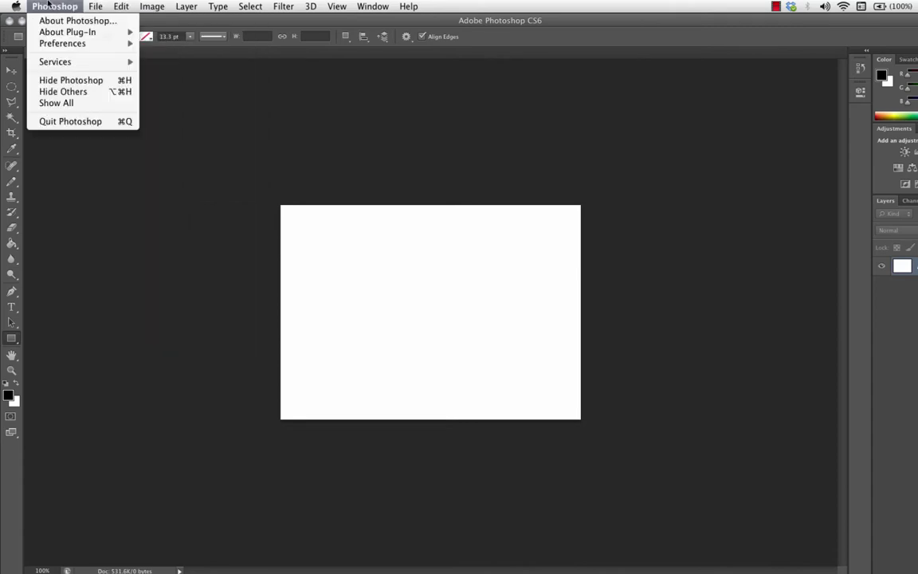
mouse_move(53, 35)
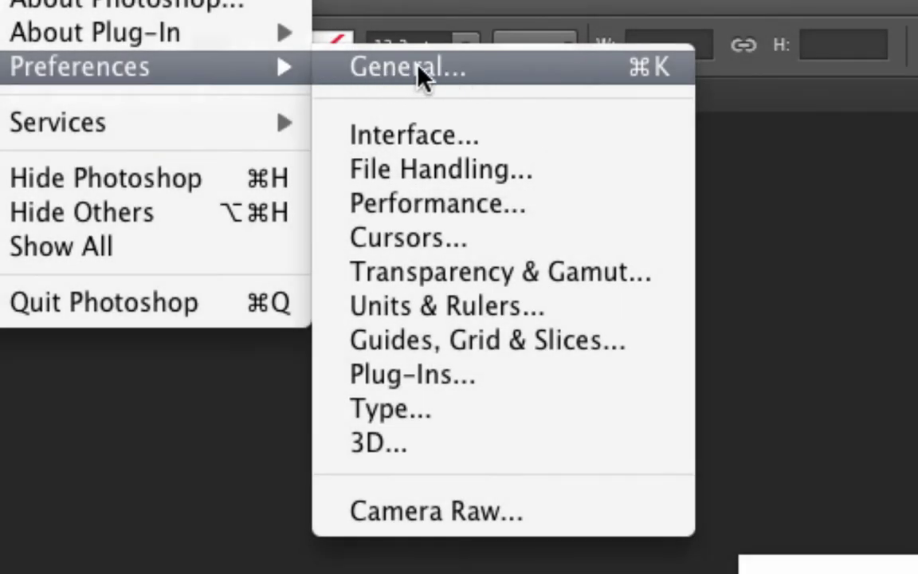
left_click(405, 67)
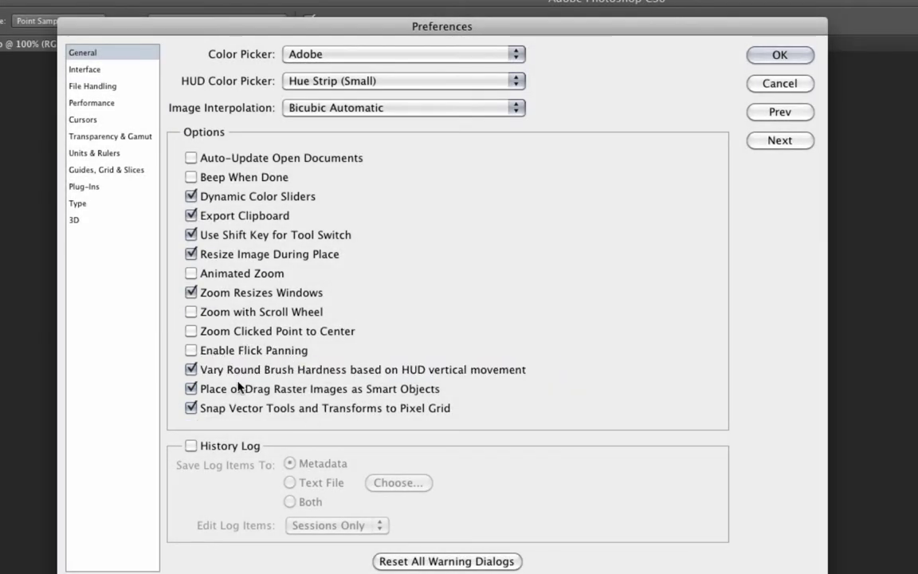
left_click(191, 352)
left_click(191, 352)
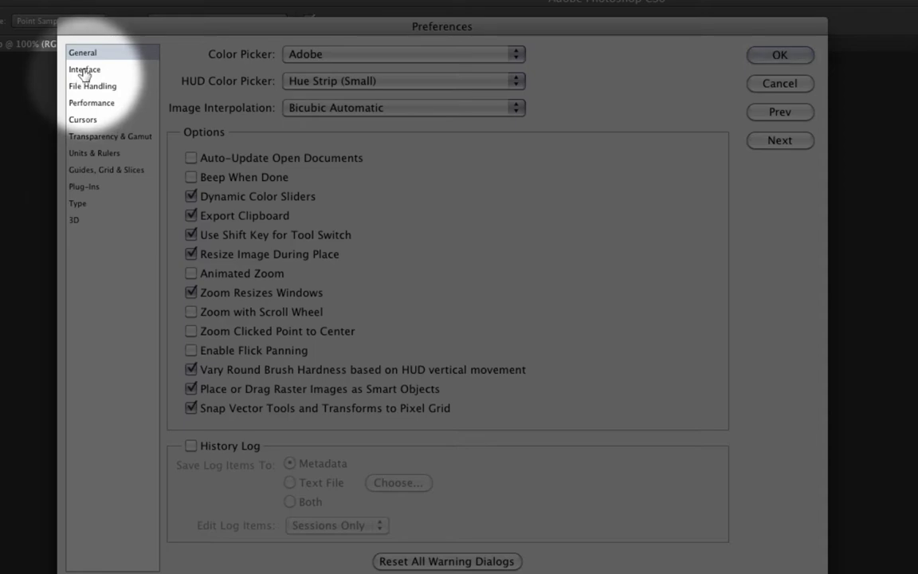
Step: Move through the Interface page to File Handling, where PSD compatibility is set to Always
left_click(84, 72)
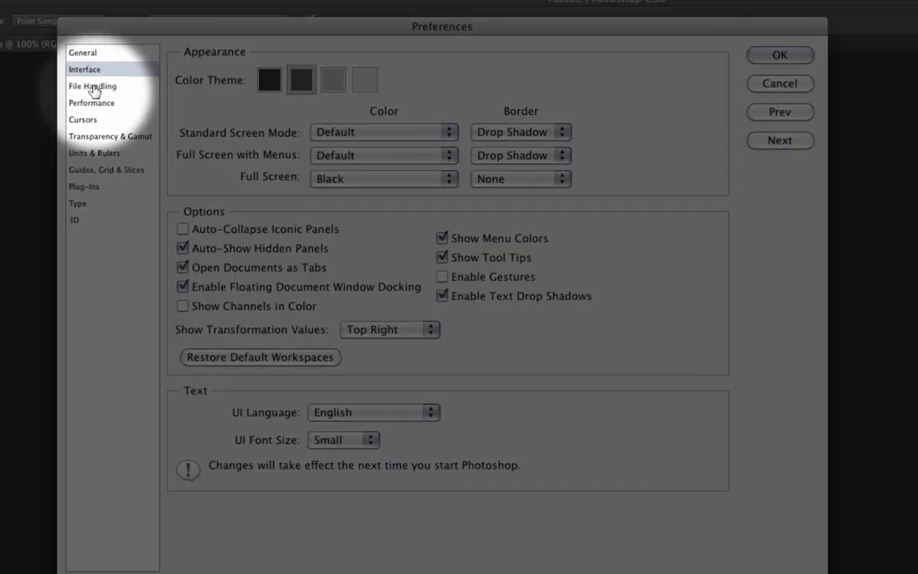
left_click(89, 86)
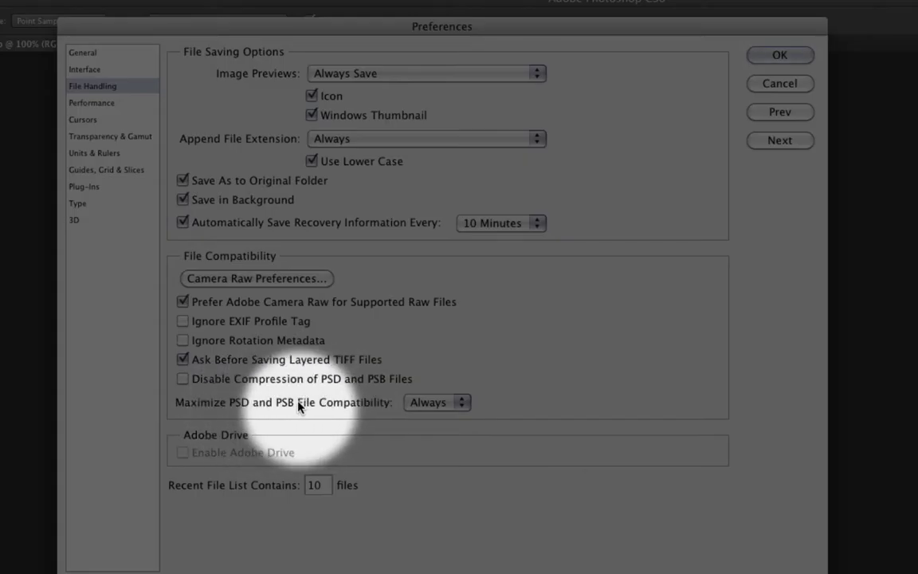
left_click(438, 403)
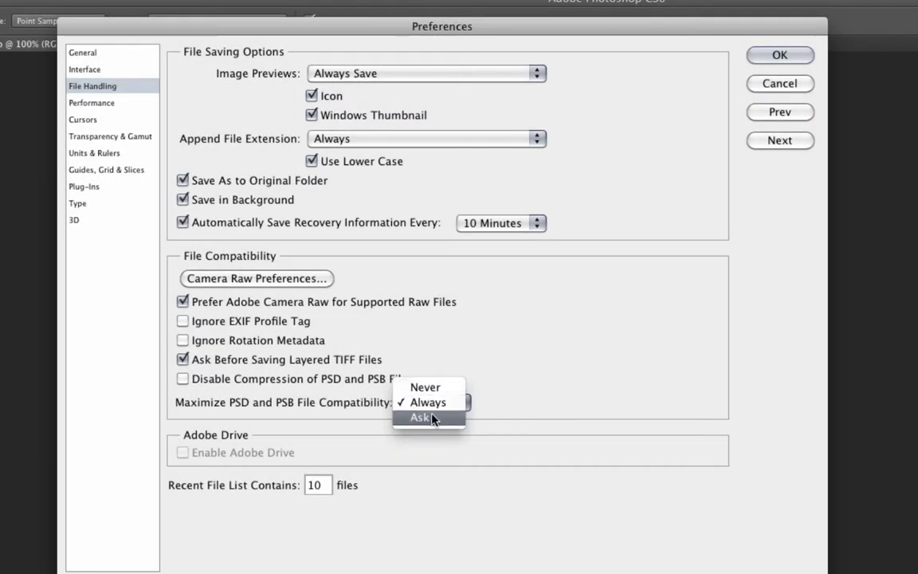
left_click(490, 407)
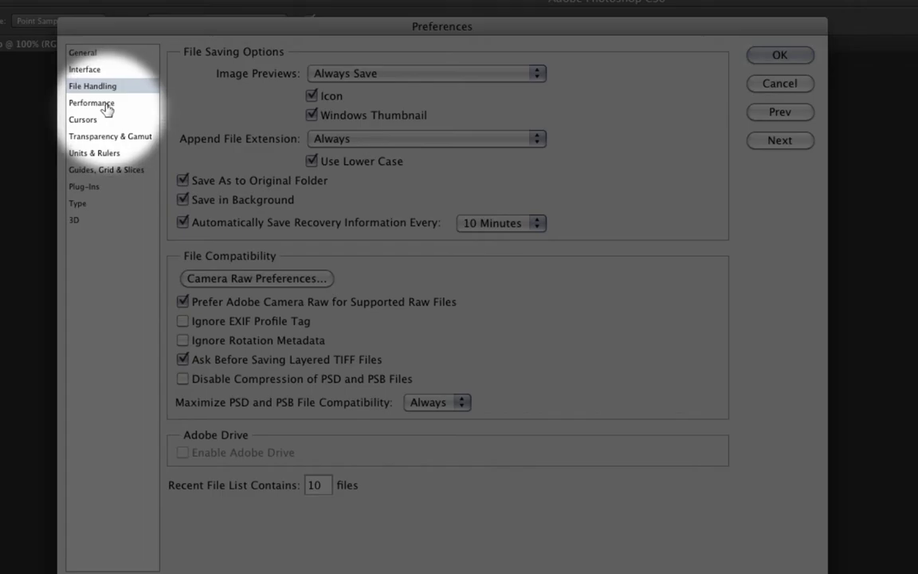
Step: Show the Performance page: 2627 MB (70%) RAM, 50 history states, Enki scratch disk
left_click(108, 109)
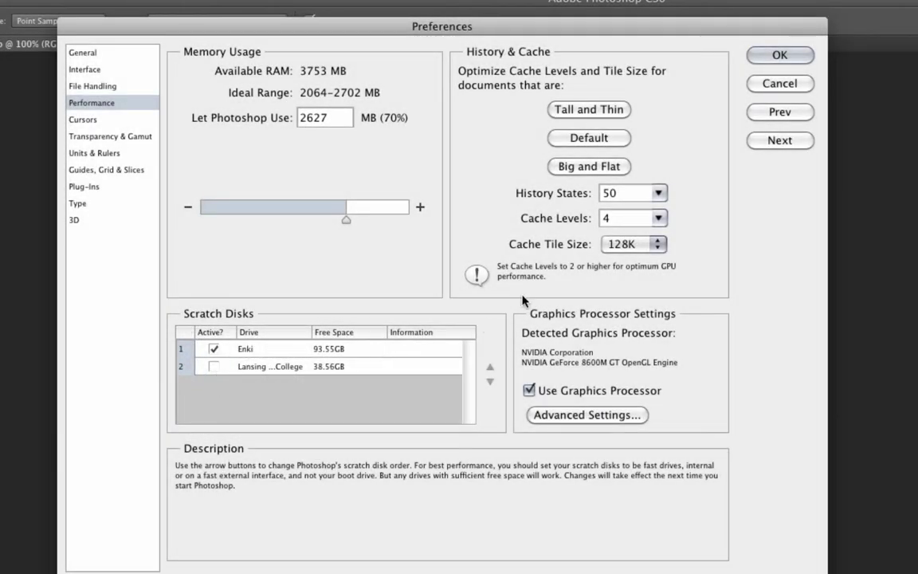
mouse_move(519, 112)
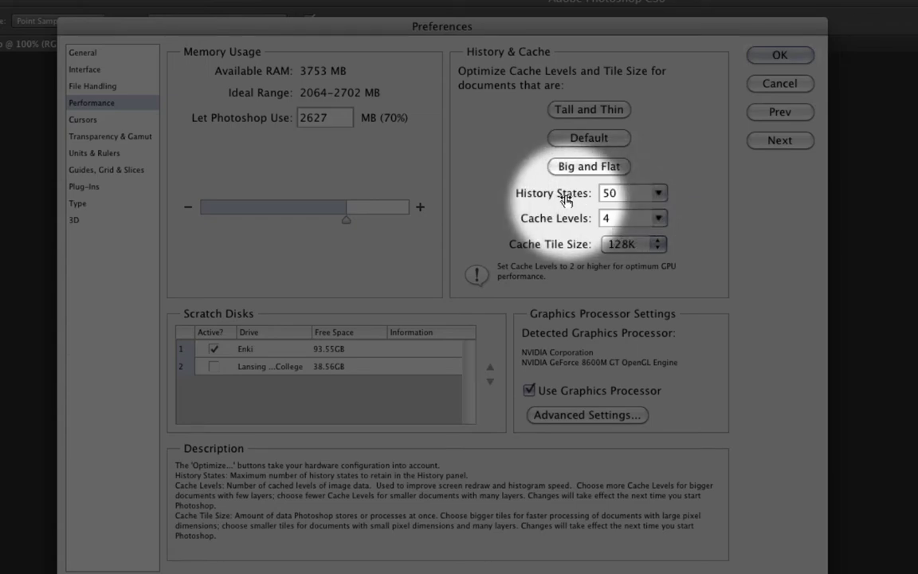
double_click(612, 190)
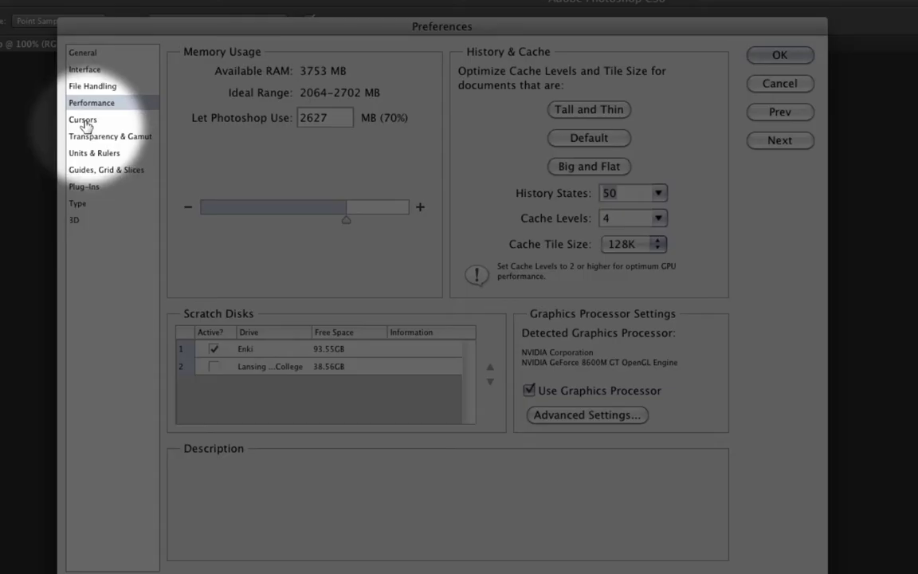
Step: Compare Precise and Standard for Other Cursors, keep Standard, and go to Transparency & Gamut
left_click(84, 121)
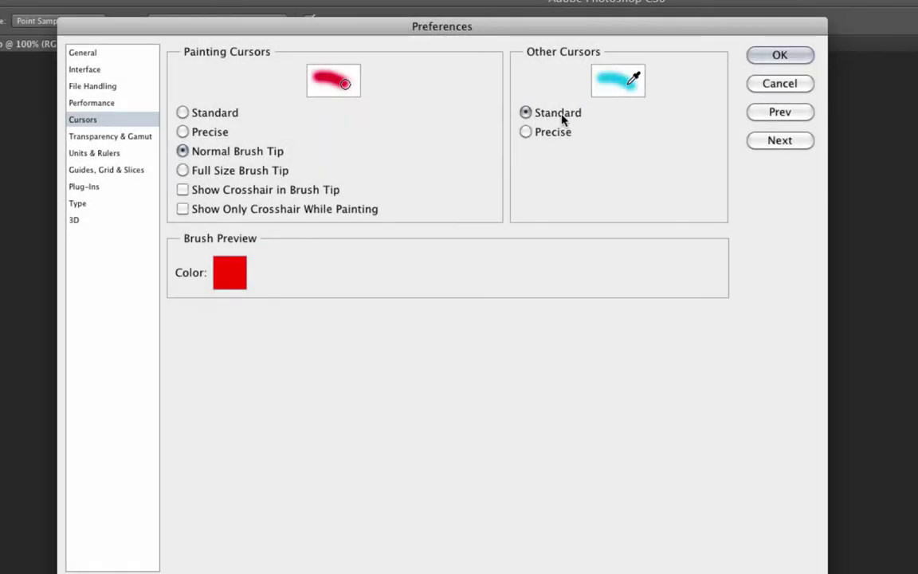
left_click(526, 132)
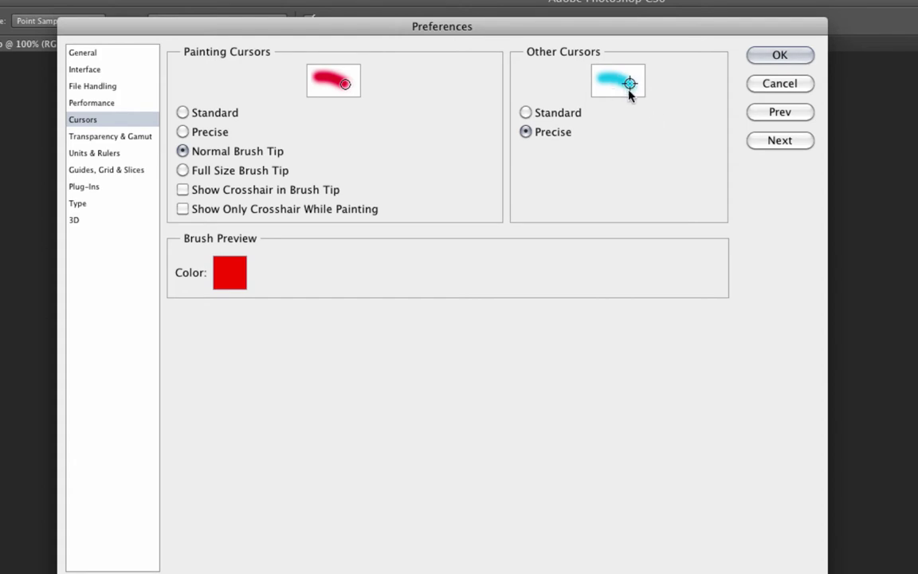
left_click(526, 113)
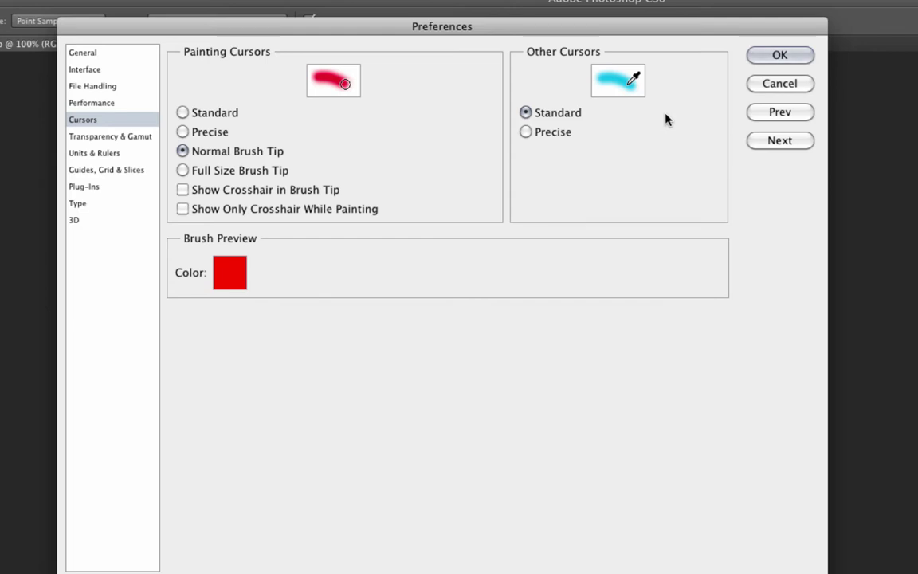
left_click(556, 133)
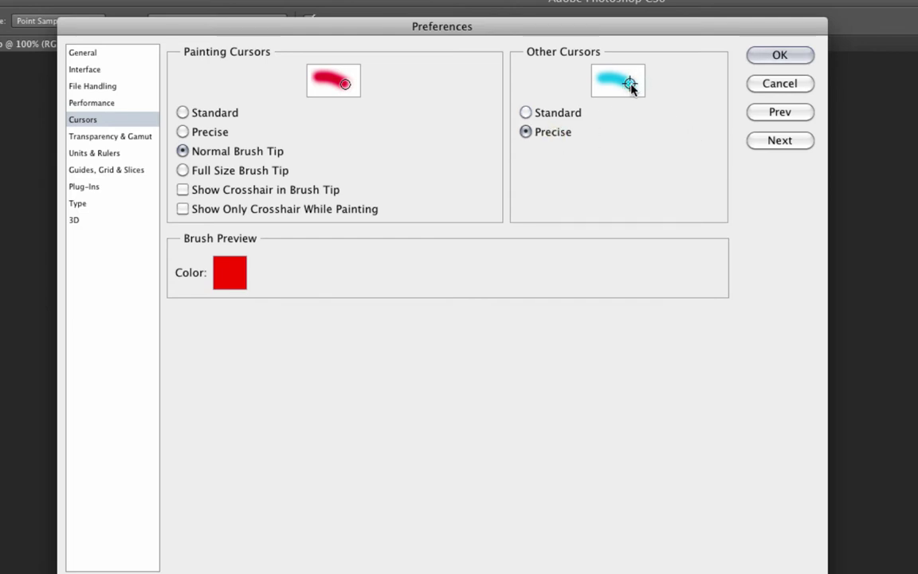
left_click(556, 113)
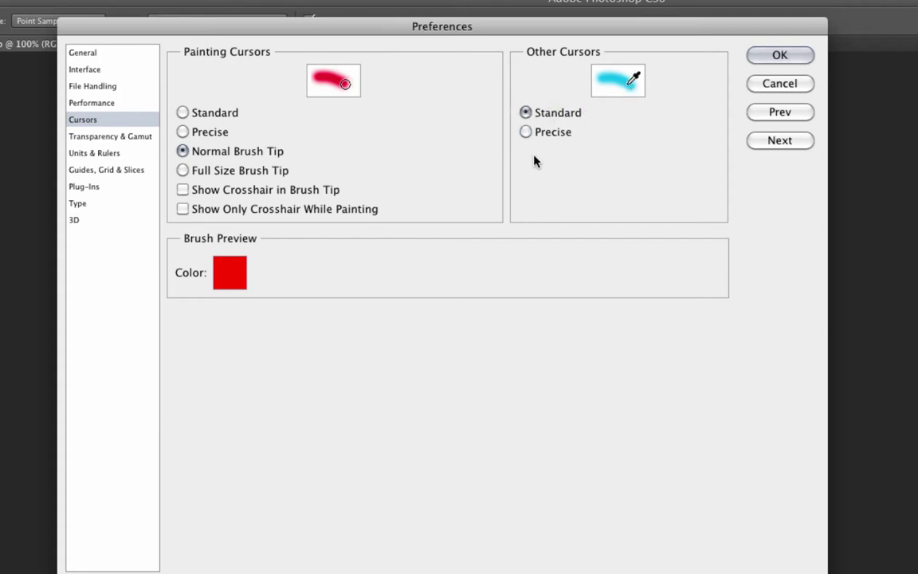
left_click(96, 137)
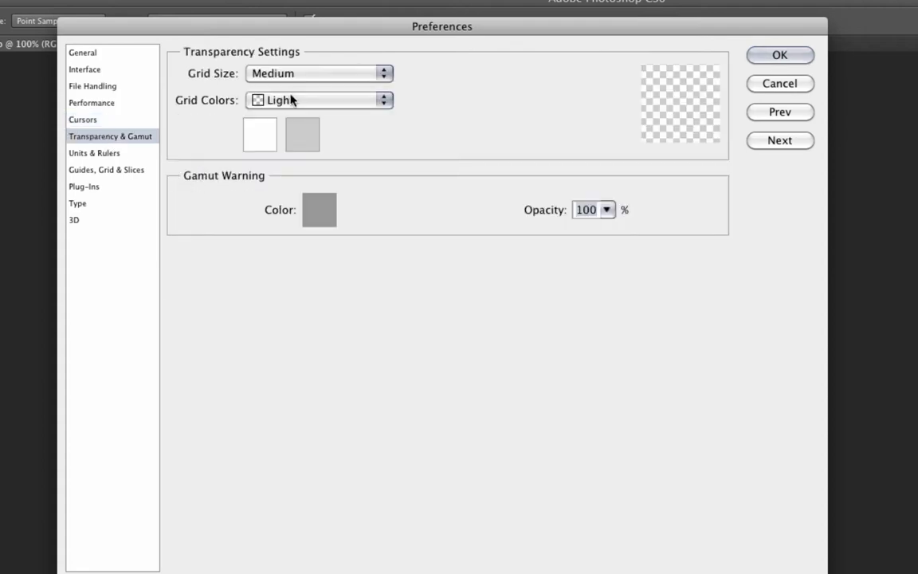
Step: Check Units & Rulers, leaving Print Resolution 300 and Screen Resolution 72 pixels/inch unchanged
left_click(96, 153)
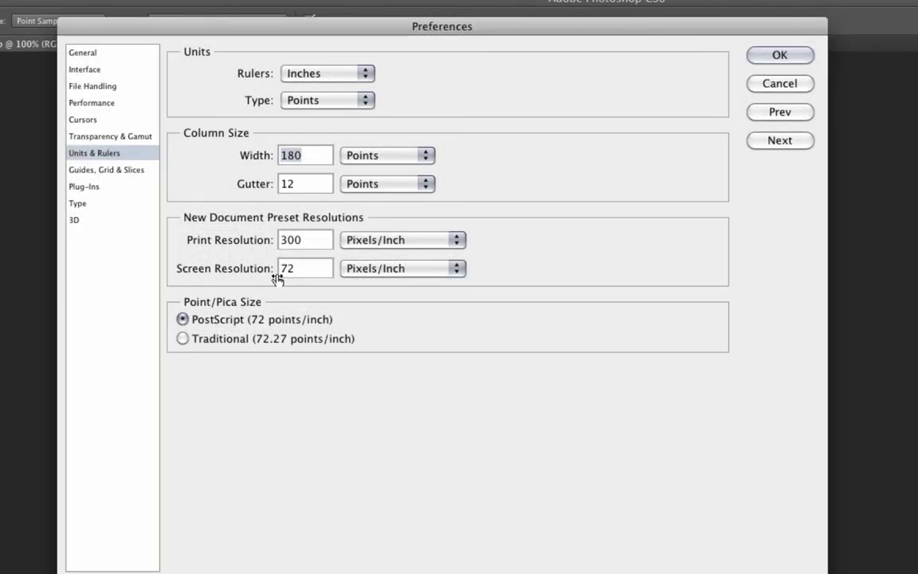
left_click(291, 271)
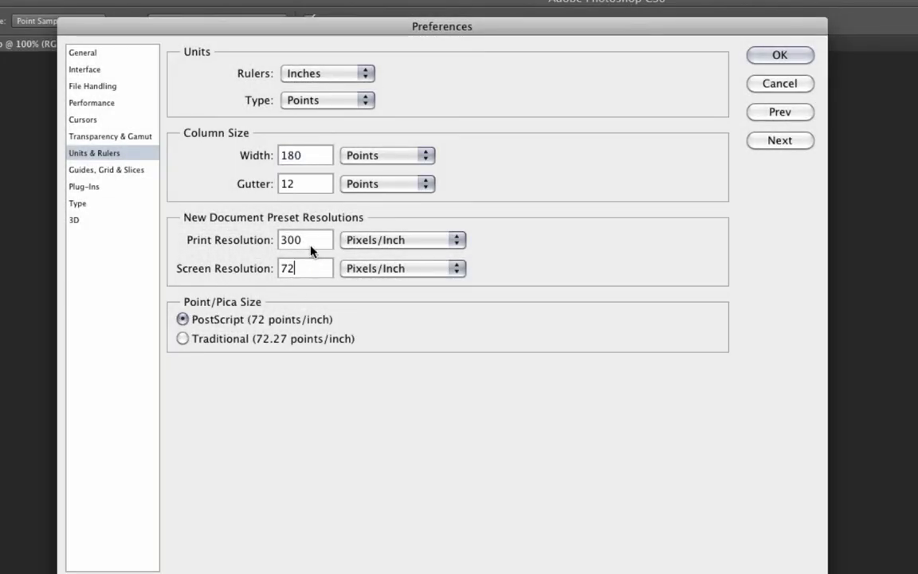
left_click(308, 241)
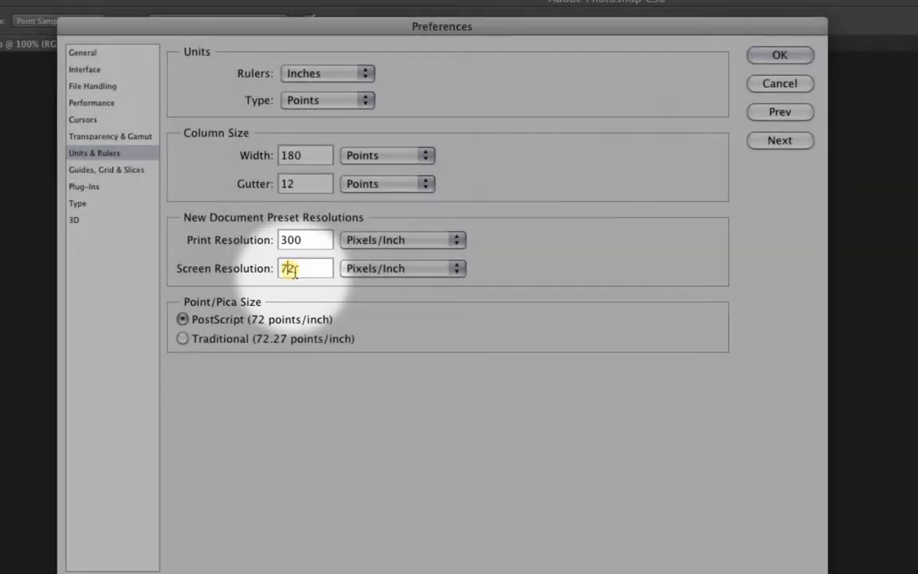
left_click(288, 268)
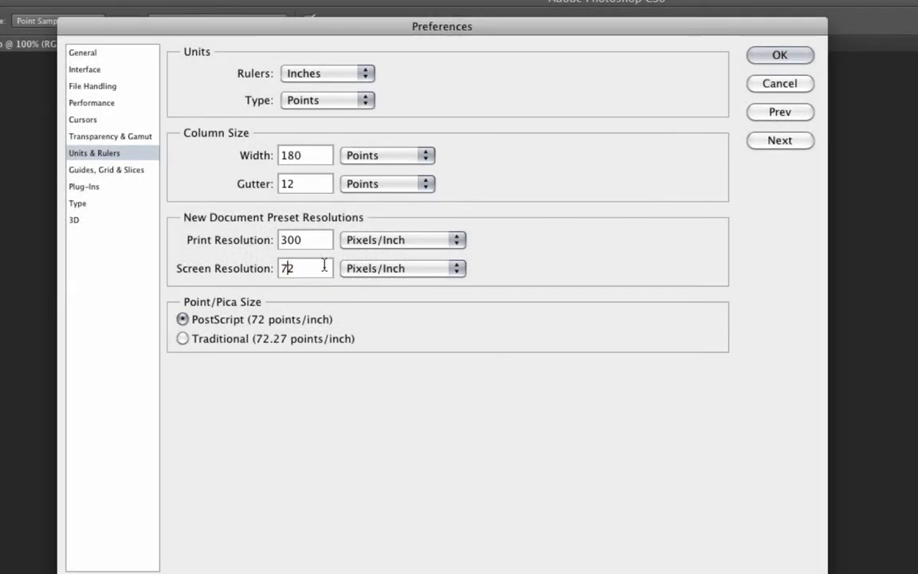
Step: Look through the Guides, Grid & Slices, Plug-Ins and Type pages, then close Preferences with OK
left_click(107, 171)
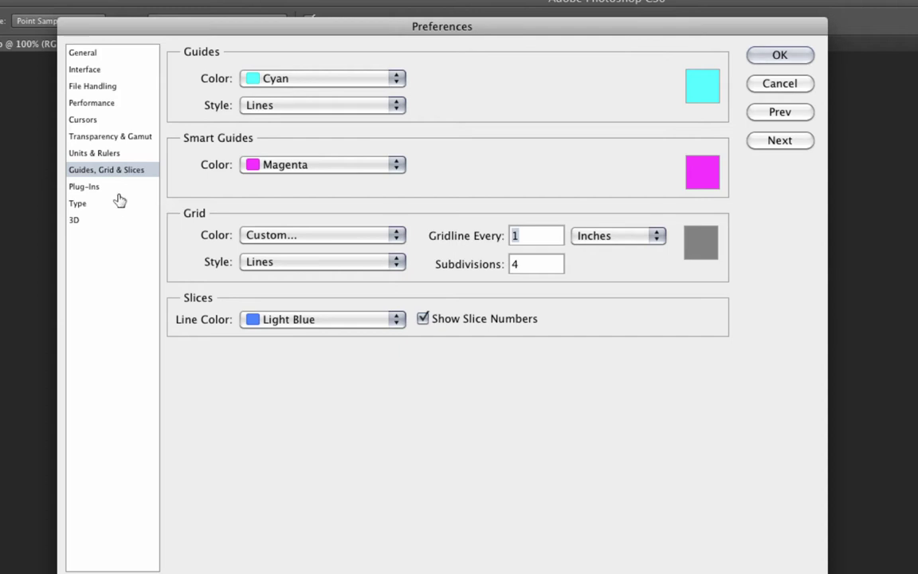
left_click(87, 186)
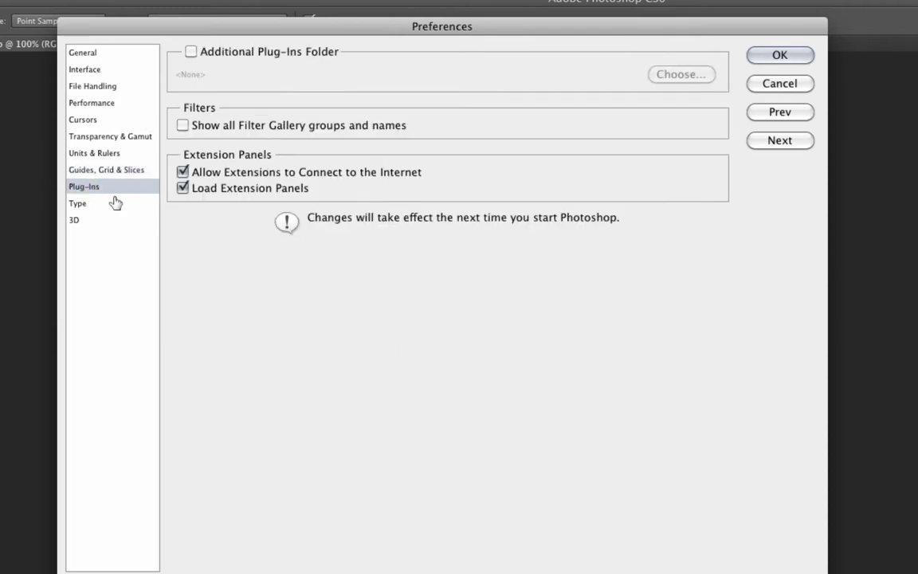
left_click(80, 204)
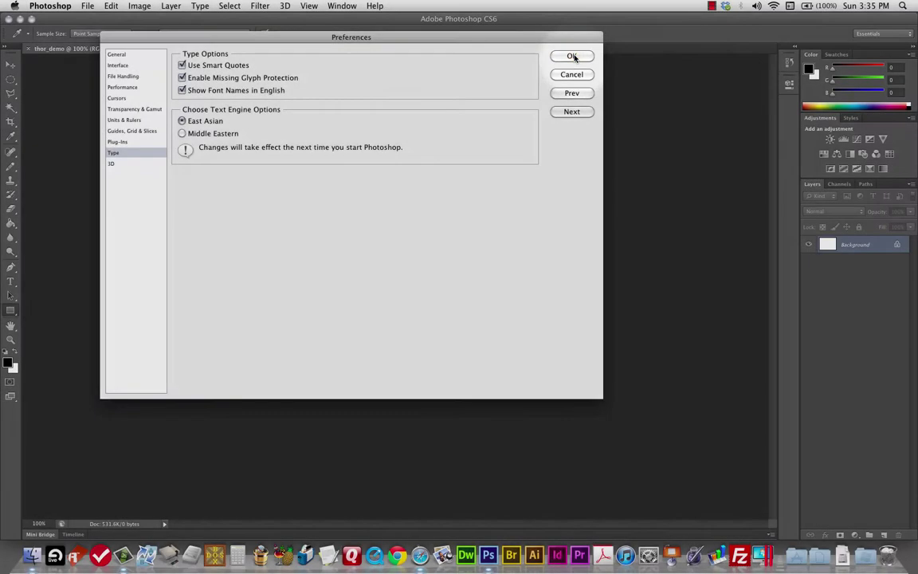
left_click(573, 57)
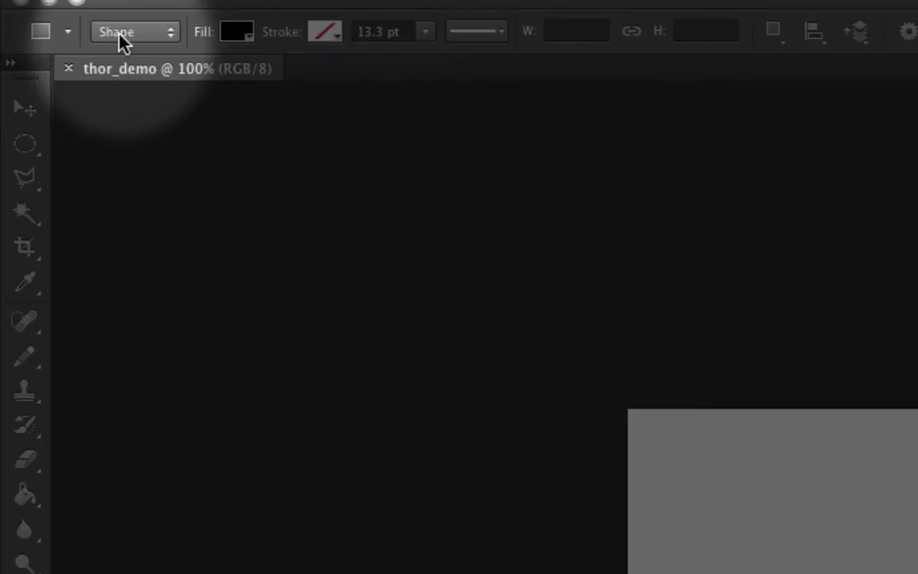
Step: Keep the Rectangle tool in Shape mode and bring up the Fill colour swatches
left_click(117, 34)
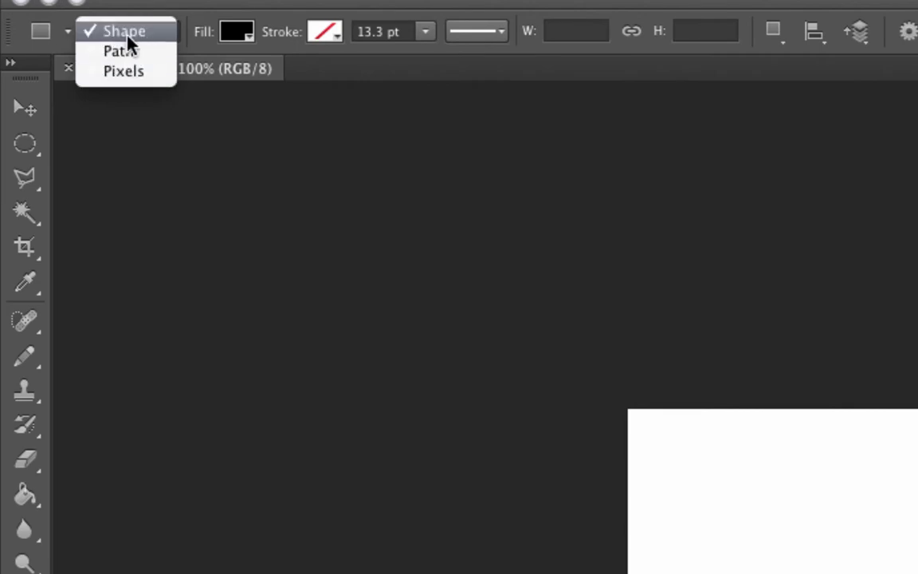
left_click(127, 35)
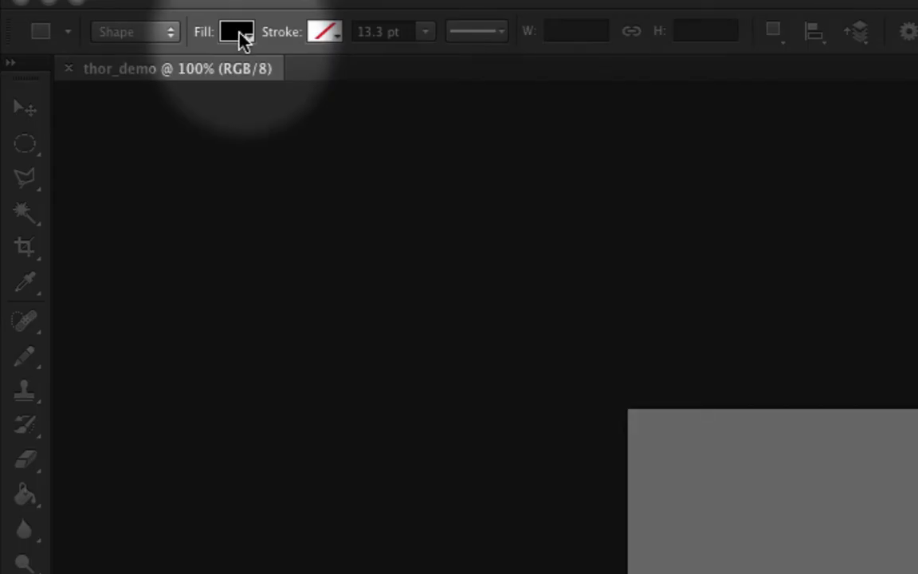
left_click(239, 33)
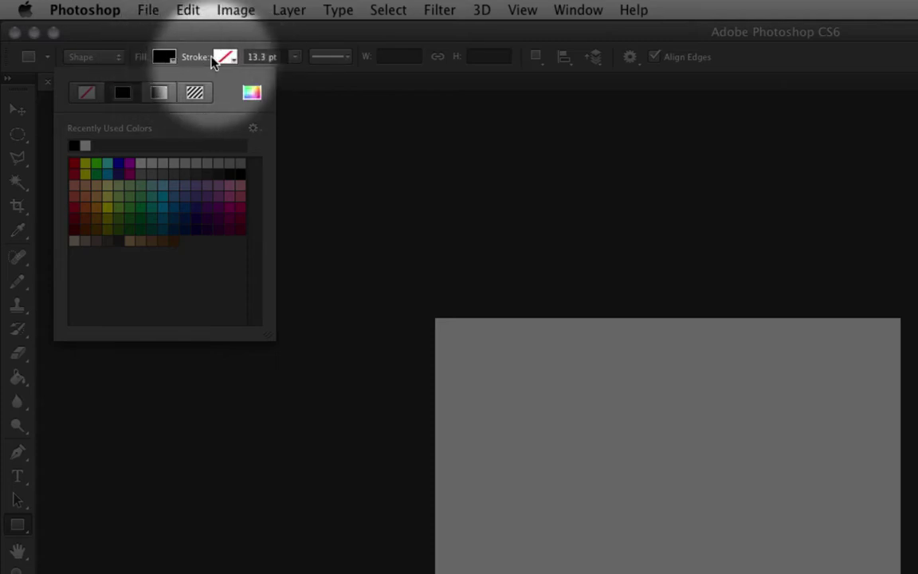
Step: Review the stroke colour and line style, then move between the W and H size fields
left_click(215, 59)
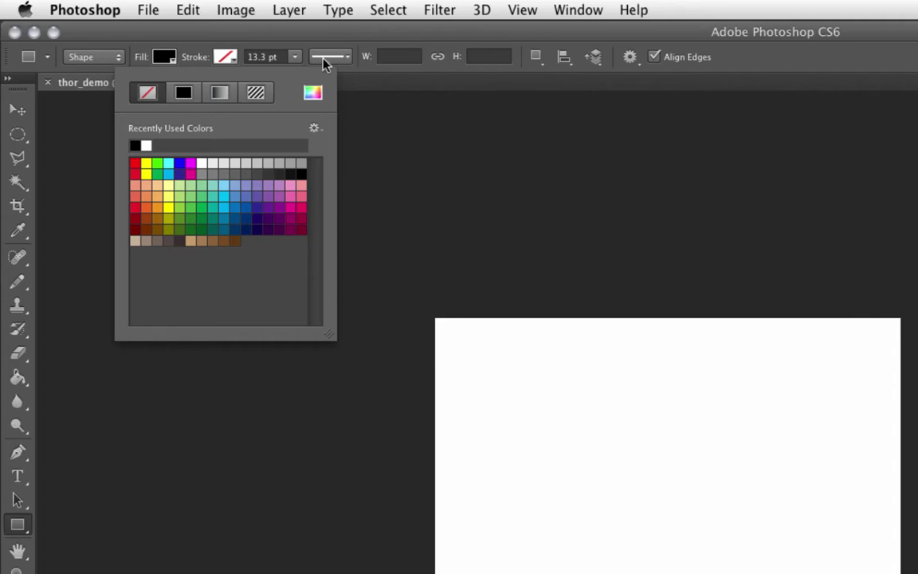
left_click(344, 61)
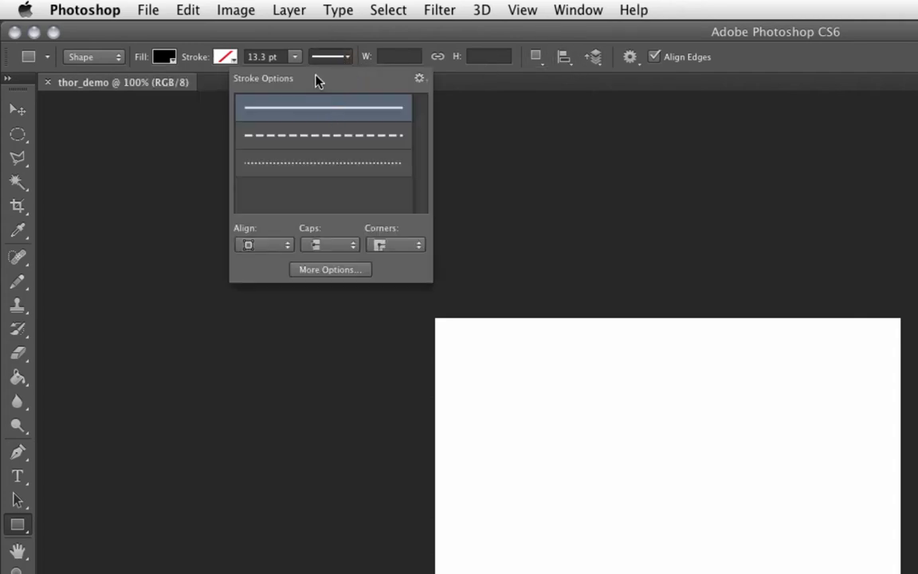
left_click(399, 56)
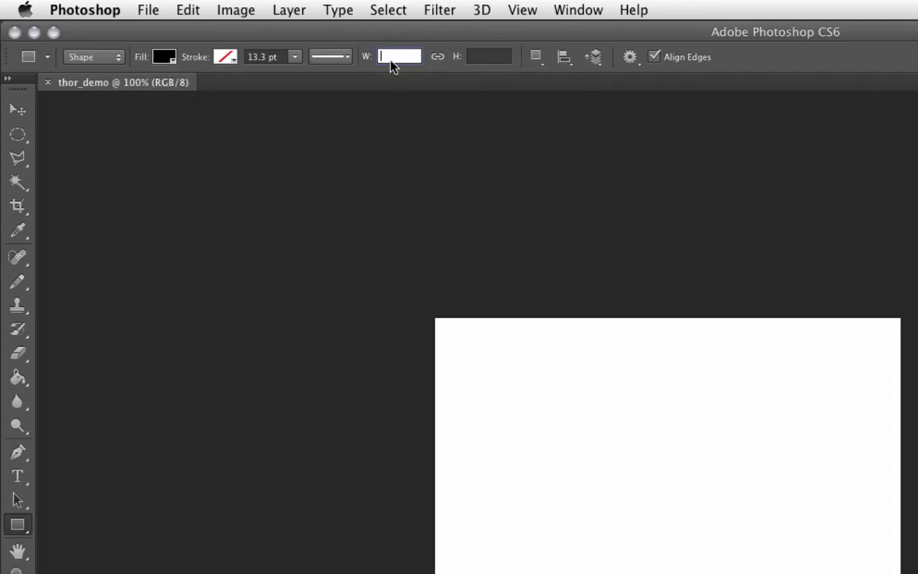
key("Tab")
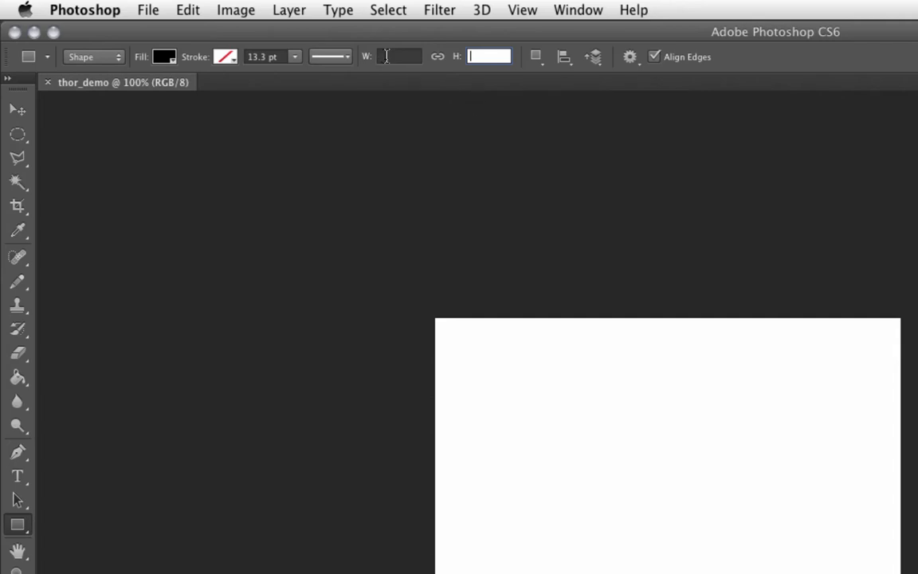
key("shift+Tab")
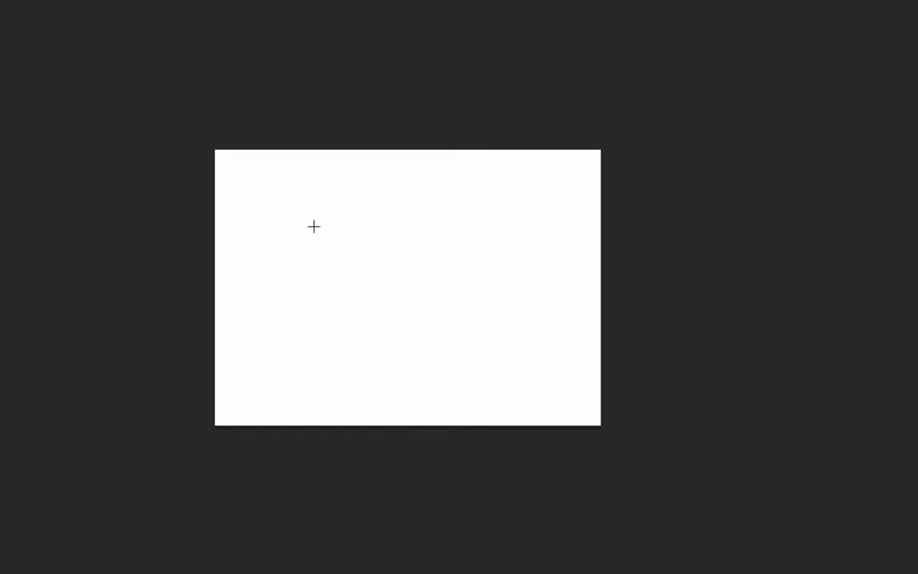
Step: Draw a black 164 × 155 px square near the canvas top-left as the Rectangle 1 shape layer
mouse_move(244, 194)
left_mouse_down()
mouse_move(316, 249)
mouse_move(352, 297)
mouse_move(326, 246)
mouse_move(326, 272)
mouse_move(434, 322)
mouse_move(369, 319)
mouse_move(327, 266)
mouse_move(379, 314)
mouse_move(365, 291)
mouse_move(350, 309)
mouse_move(384, 303)
mouse_move(377, 324)
mouse_move(369, 312)
left_mouse_up()
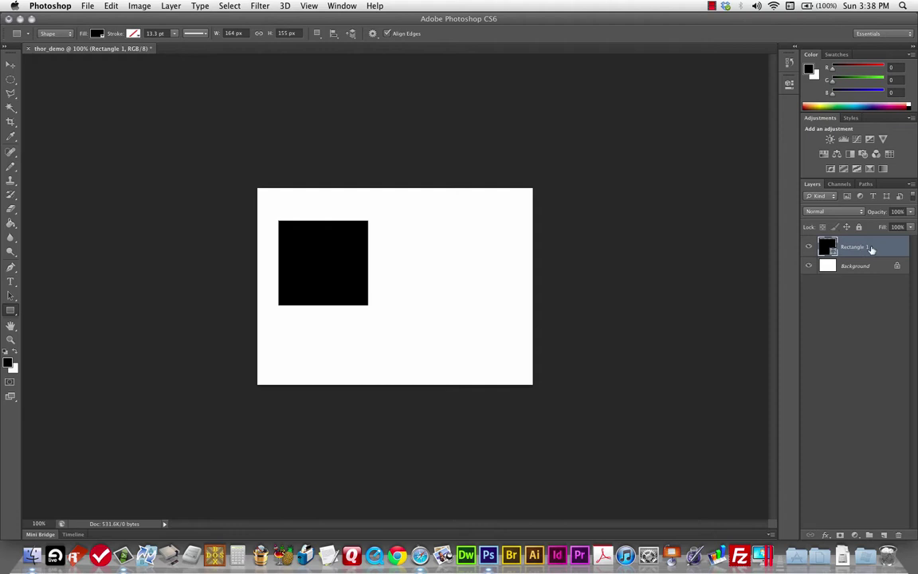
Step: Move the Rectangle 1 square a little higher and slightly to the right
left_click(11, 65)
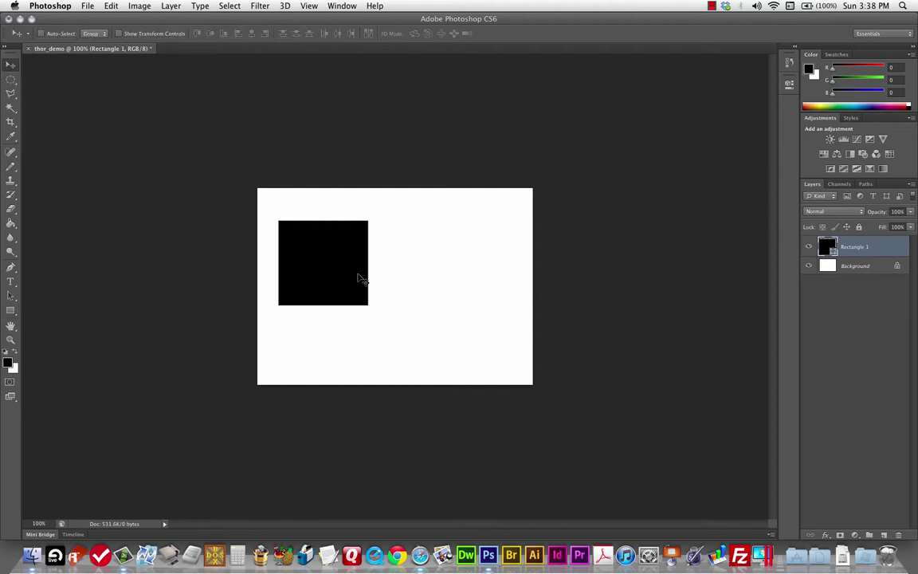
left_click_drag(337, 281, 326, 256)
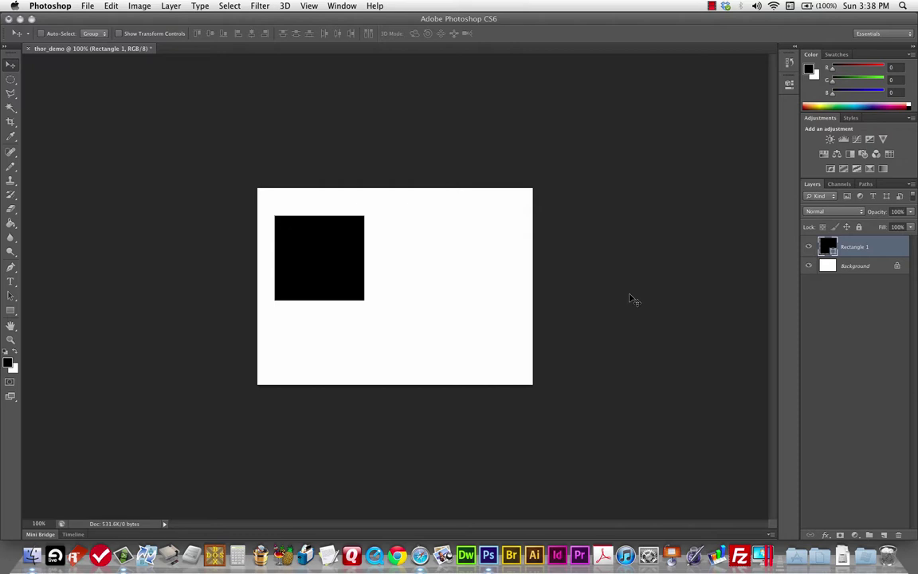
mouse_move(325, 271)
left_mouse_down()
mouse_move(332, 264)
mouse_move(322, 255)
mouse_move(338, 265)
mouse_move(324, 251)
mouse_move(341, 252)
mouse_move(330, 263)
left_mouse_up()
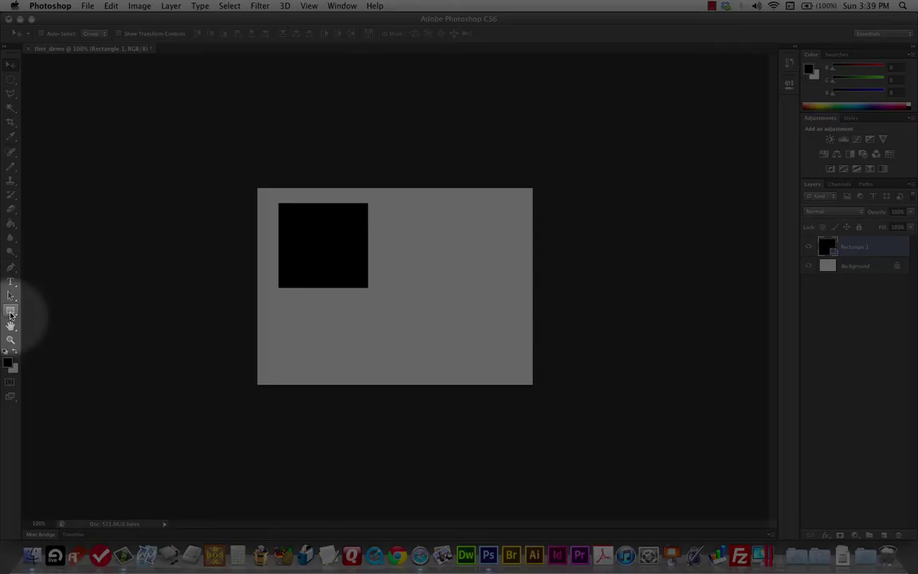
Step: Draw a second black square in Rectangle 1, right of and slightly below the first square
left_click(10, 311)
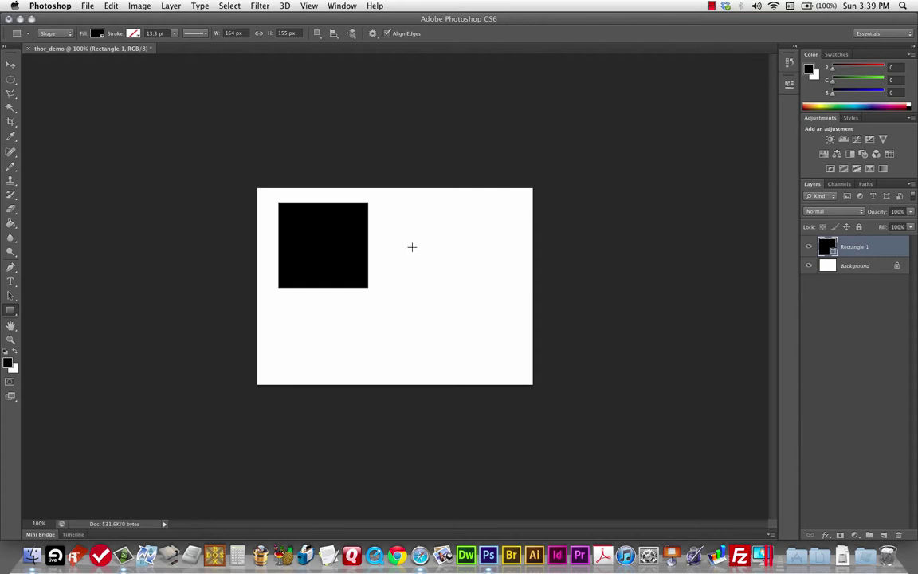
left_click_drag(409, 244, 375, 321)
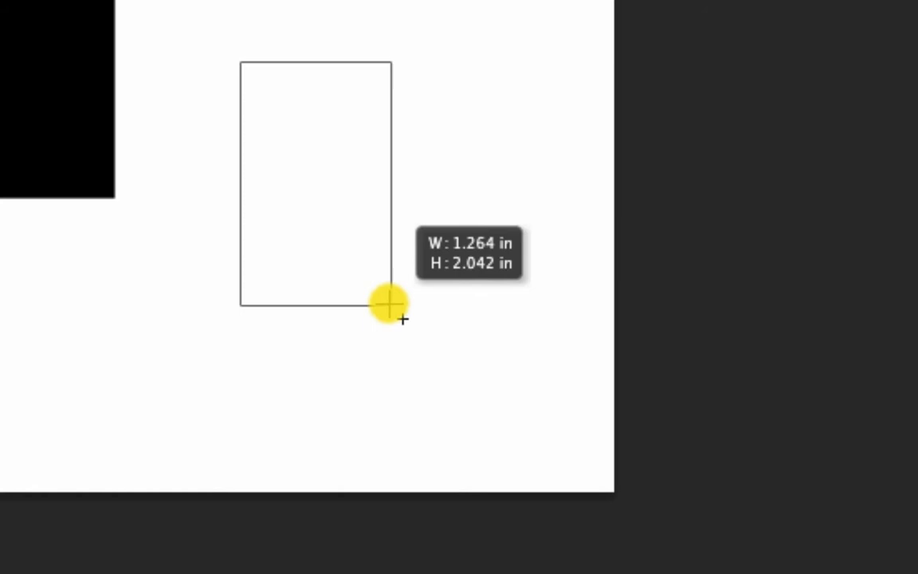
mouse_move(390, 305)
left_mouse_down()
mouse_move(383, 319)
mouse_move(330, 318)
mouse_move(526, 249)
mouse_move(515, 273)
mouse_move(404, 204)
mouse_move(479, 327)
mouse_move(424, 266)
mouse_move(494, 326)
mouse_move(443, 275)
mouse_move(477, 302)
left_mouse_up()
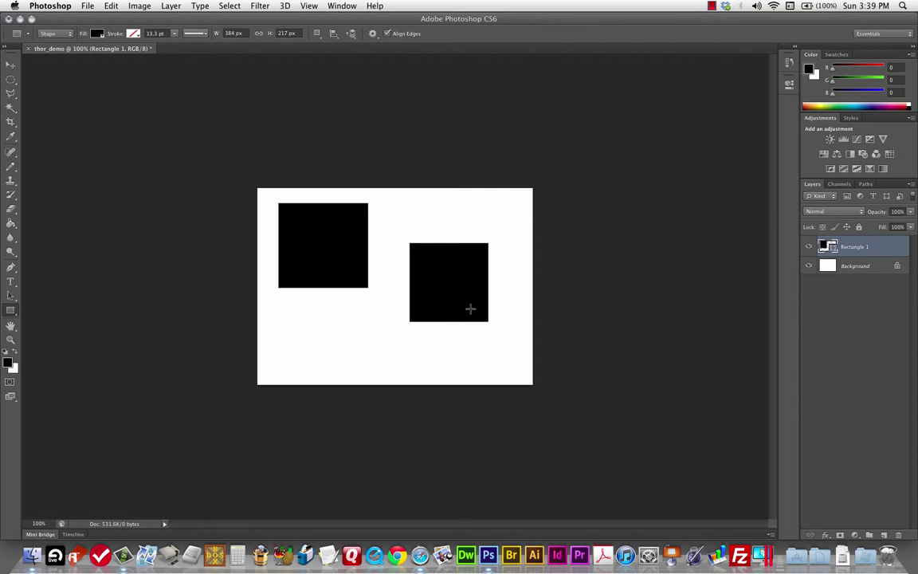
left_click(10, 64)
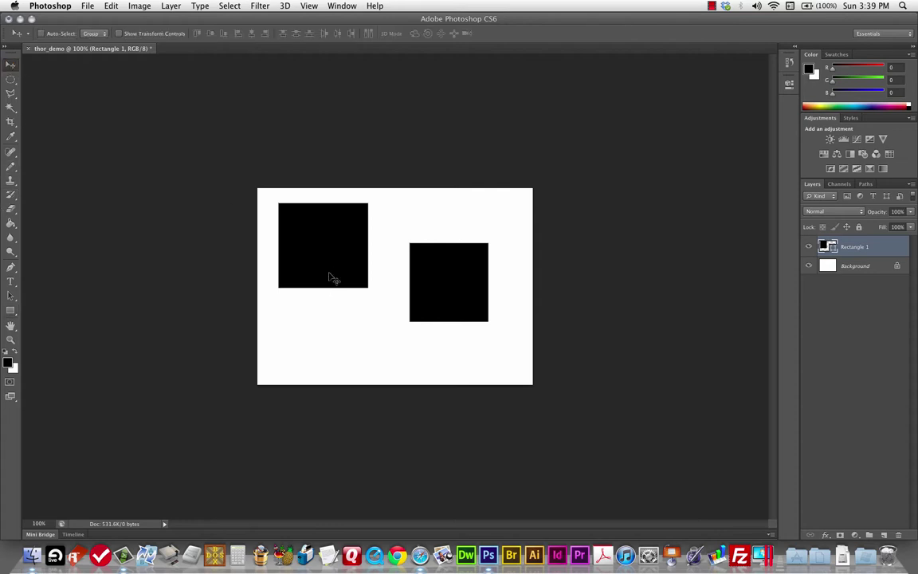
Step: Shift both squares together, then start a 0.958 × 0.833 in rectangle below the first square
mouse_move(332, 271)
left_mouse_down()
mouse_move(355, 280)
mouse_move(330, 260)
mouse_move(346, 258)
mouse_move(318, 276)
mouse_move(336, 263)
mouse_move(351, 276)
mouse_move(335, 267)
mouse_move(330, 275)
left_mouse_up()
left_click_drag(463, 310, 445, 291)
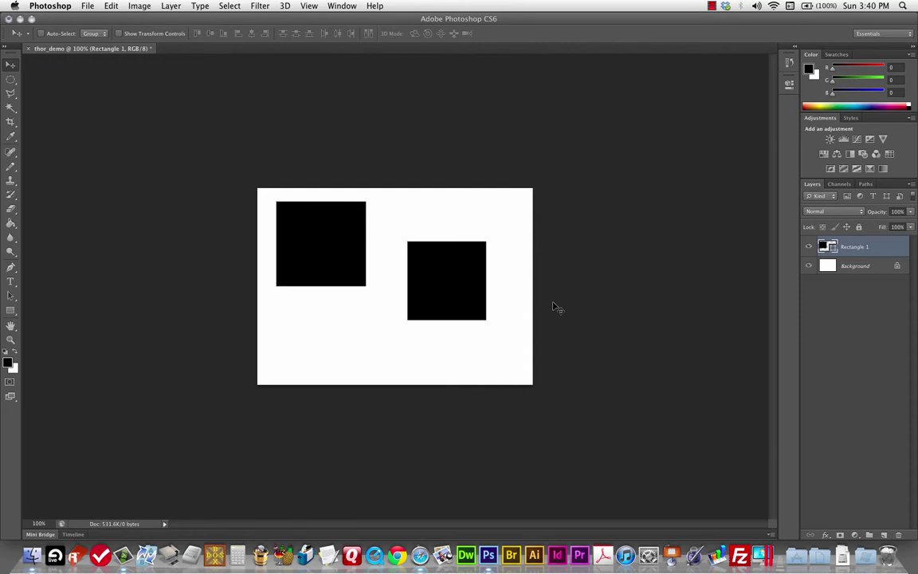
left_click(10, 310)
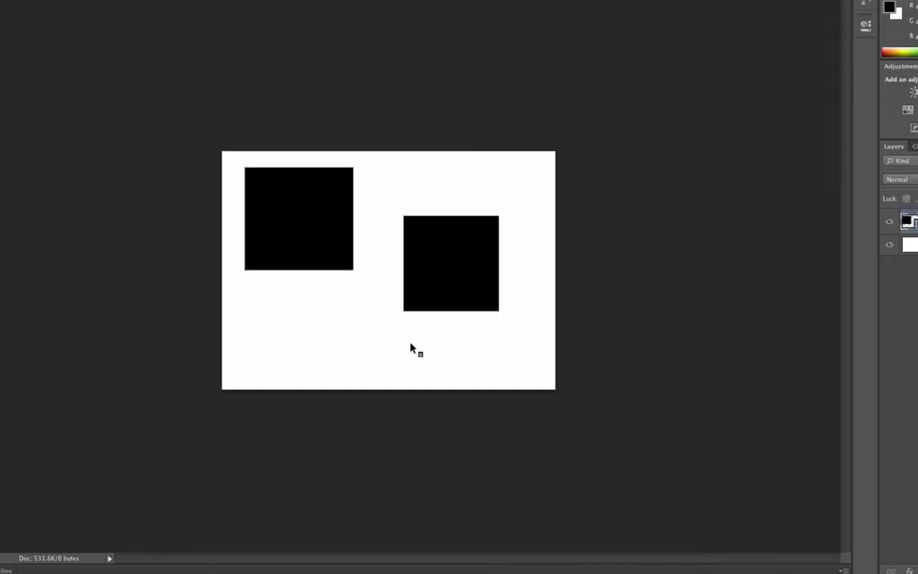
left_click_drag(255, 291, 260, 293)
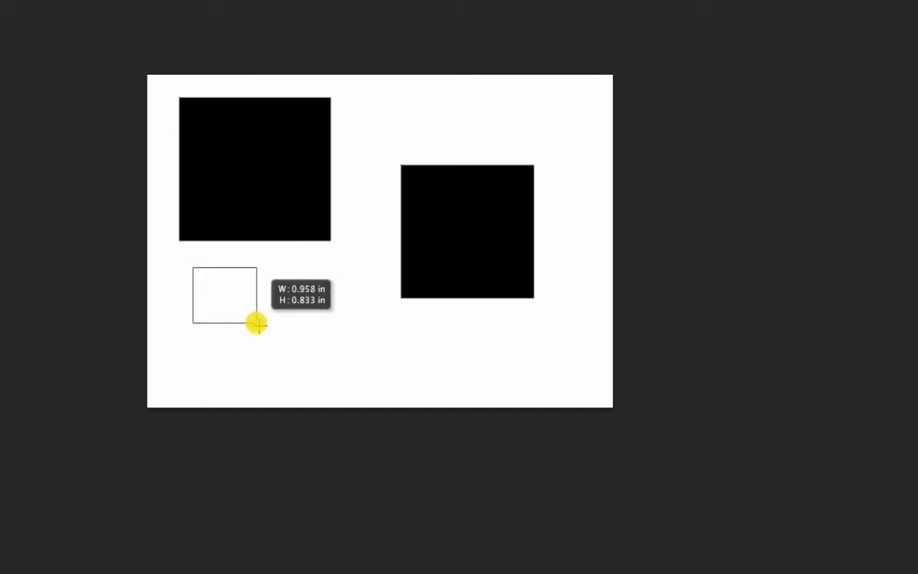
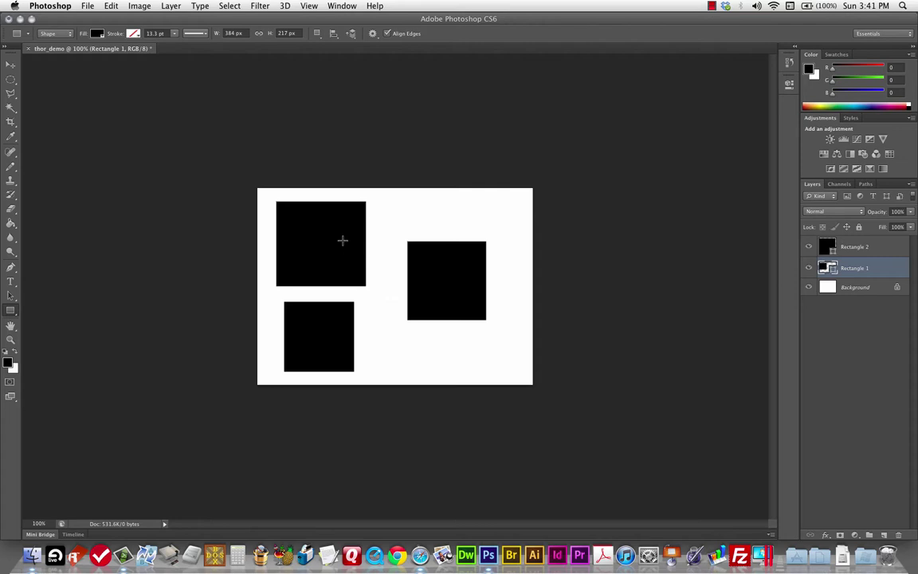
Step: With the Move tool, drag Rectangle 1's top-left and right squares together further right
left_click(10, 64)
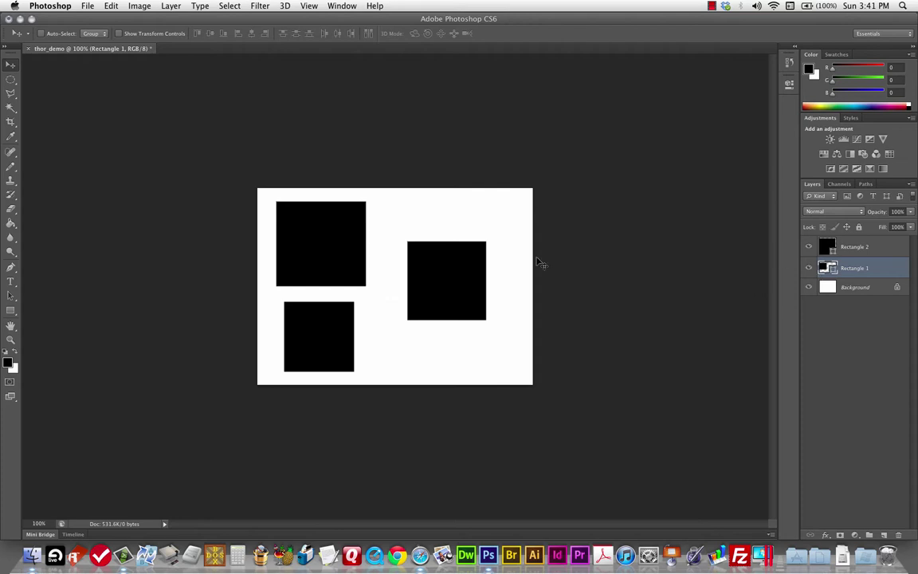
mouse_move(427, 274)
left_mouse_down()
mouse_move(445, 258)
mouse_move(445, 266)
mouse_move(437, 260)
left_mouse_up()
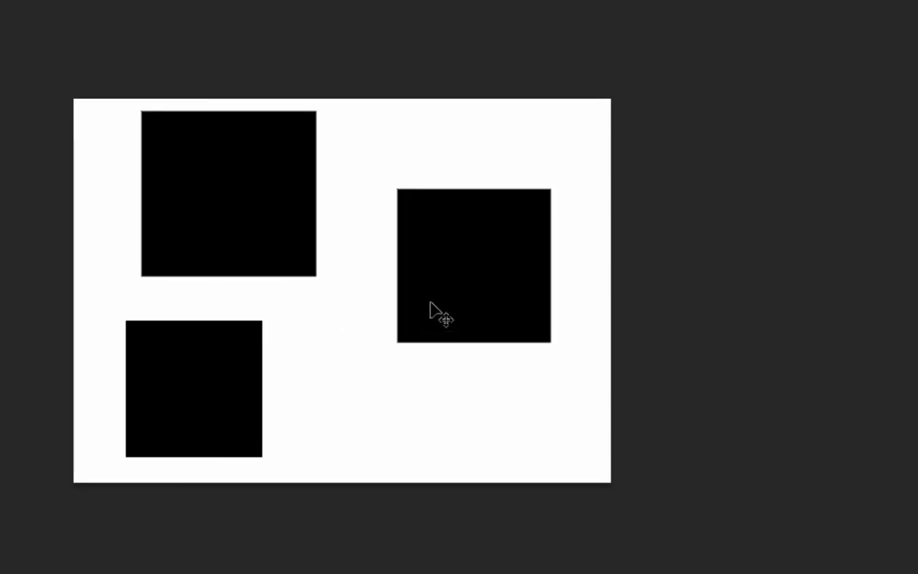
left_click(187, 393)
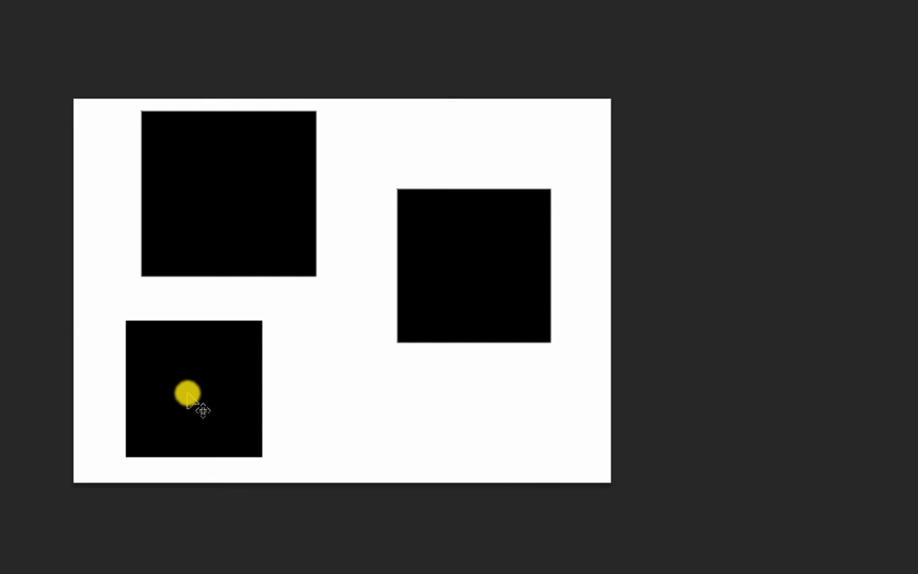
left_click_drag(187, 393, 205, 410)
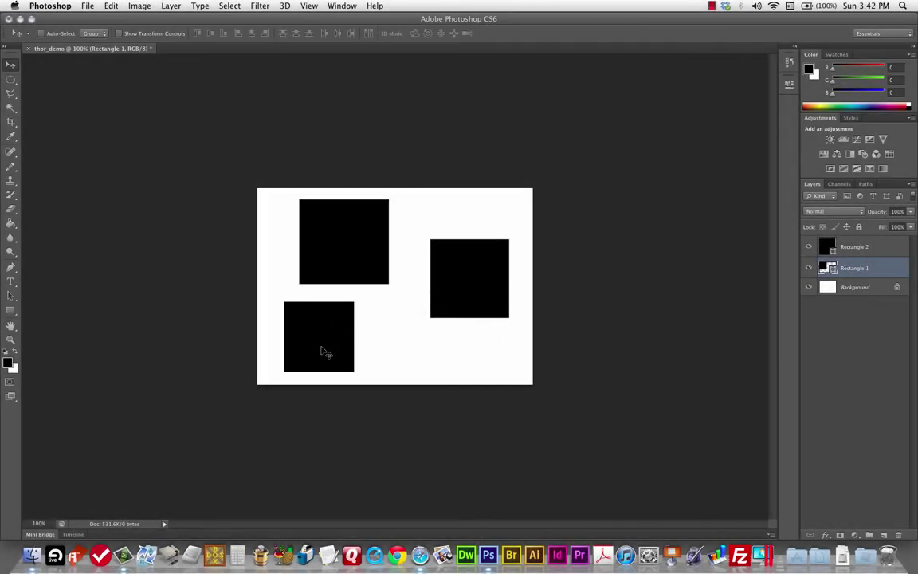
mouse_move(323, 351)
left_mouse_down()
mouse_move(304, 348)
mouse_move(314, 363)
left_mouse_up()
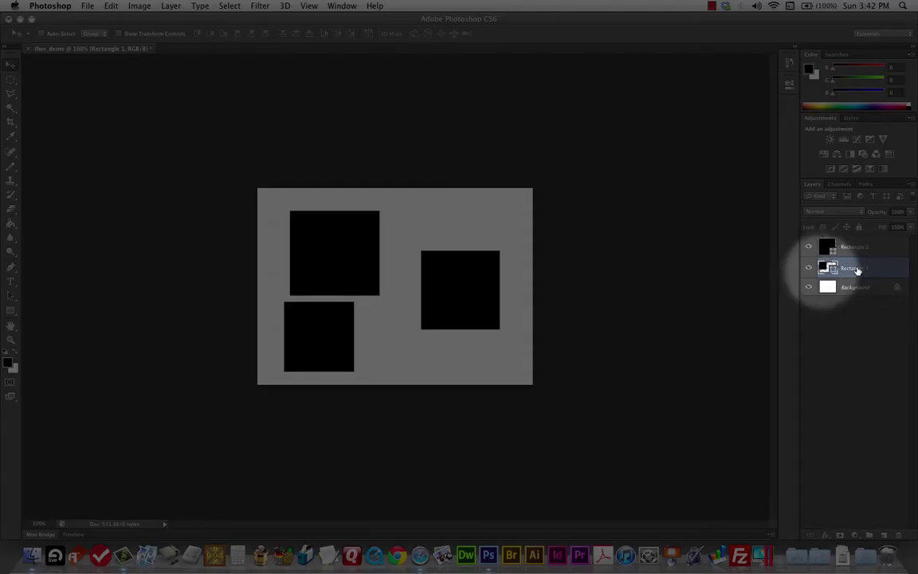
left_click(366, 288)
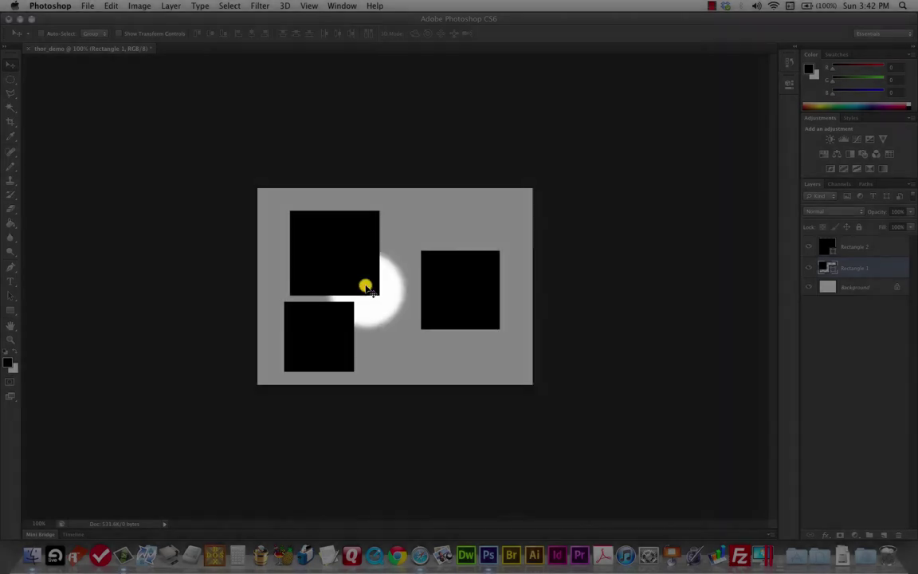
left_click_drag(367, 288, 387, 290)
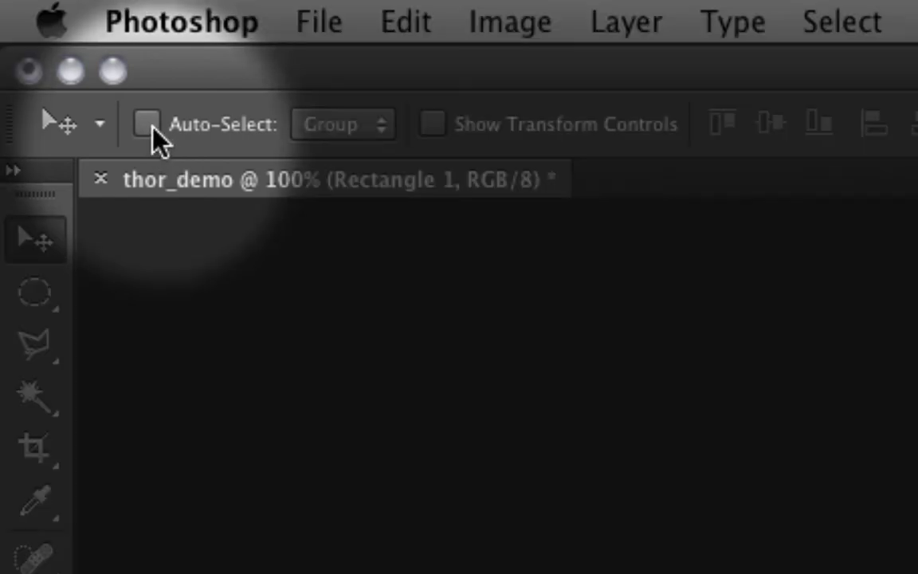
Step: Turn on Auto-Select in the Move tool options and switch it from Group to Layer
left_click(150, 126)
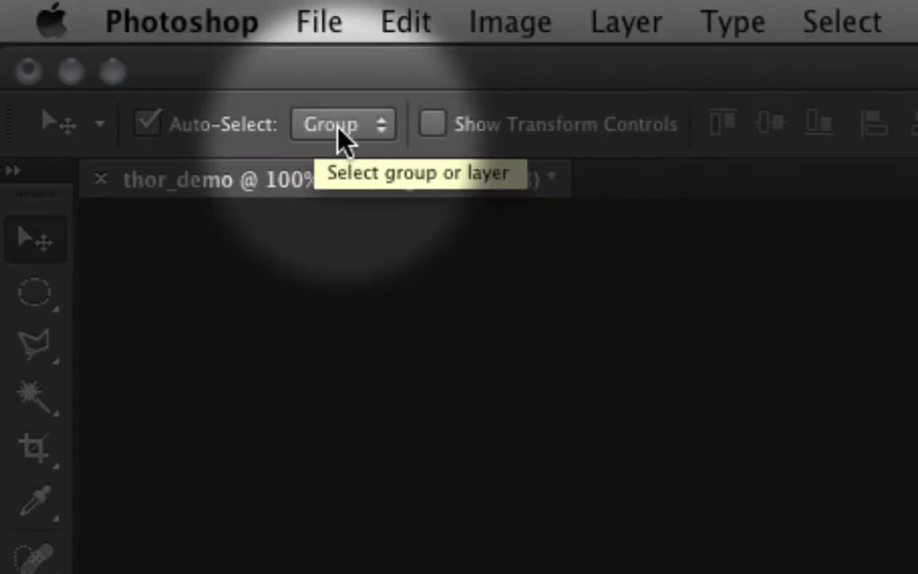
left_click(341, 140)
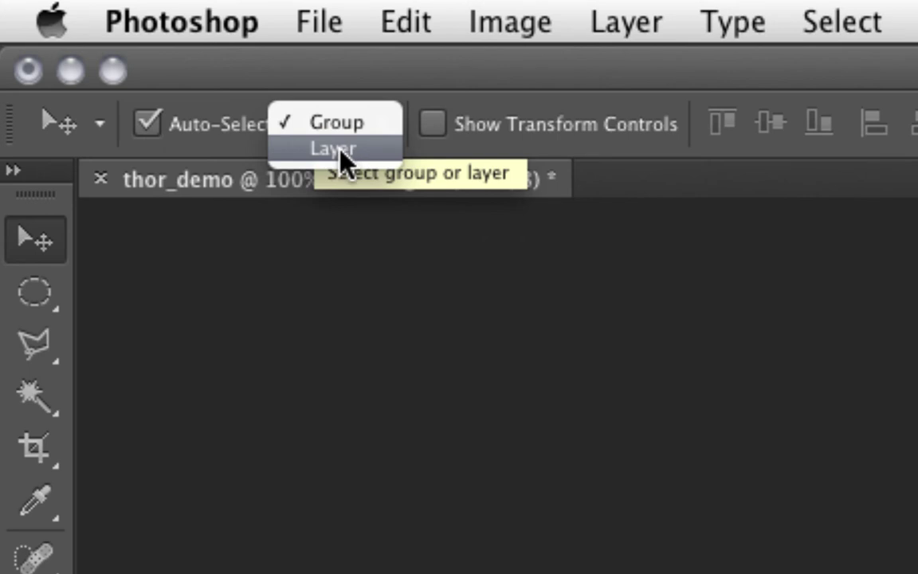
left_click(341, 152)
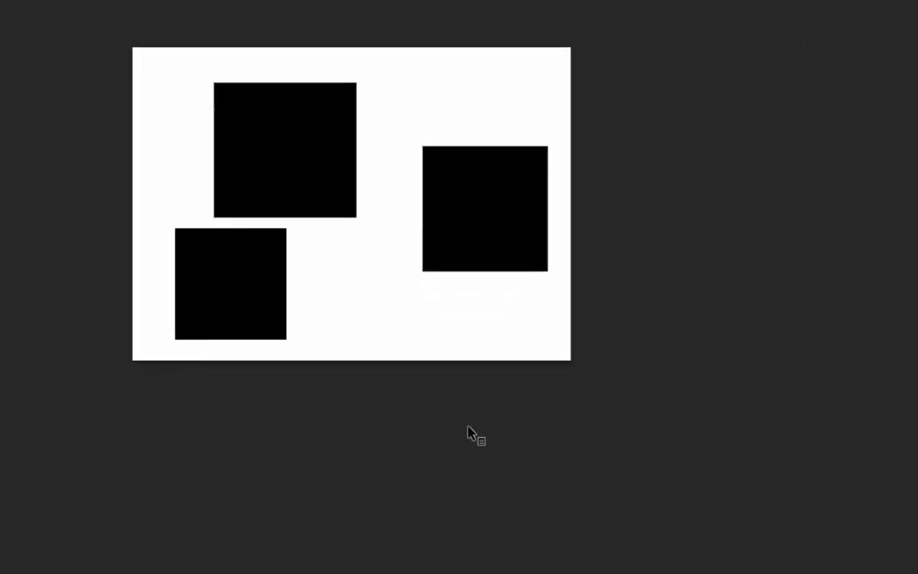
Step: Shift Rectangle 1's two squares up and right, then nudge Rectangle 2's square slightly down
left_click_drag(267, 152, 252, 137)
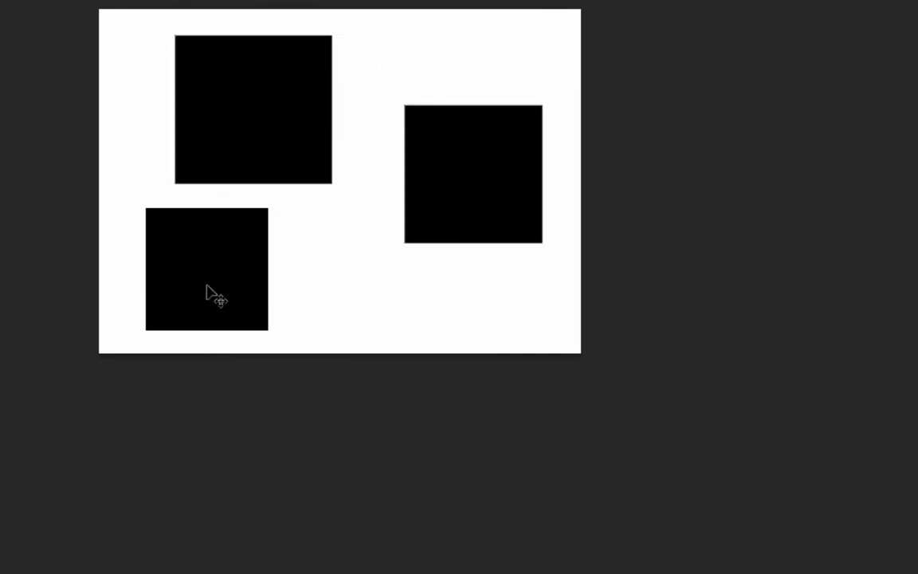
mouse_move(193, 293)
left_mouse_down()
mouse_move(211, 293)
mouse_move(189, 289)
mouse_move(223, 313)
mouse_move(212, 314)
mouse_move(200, 288)
left_mouse_up()
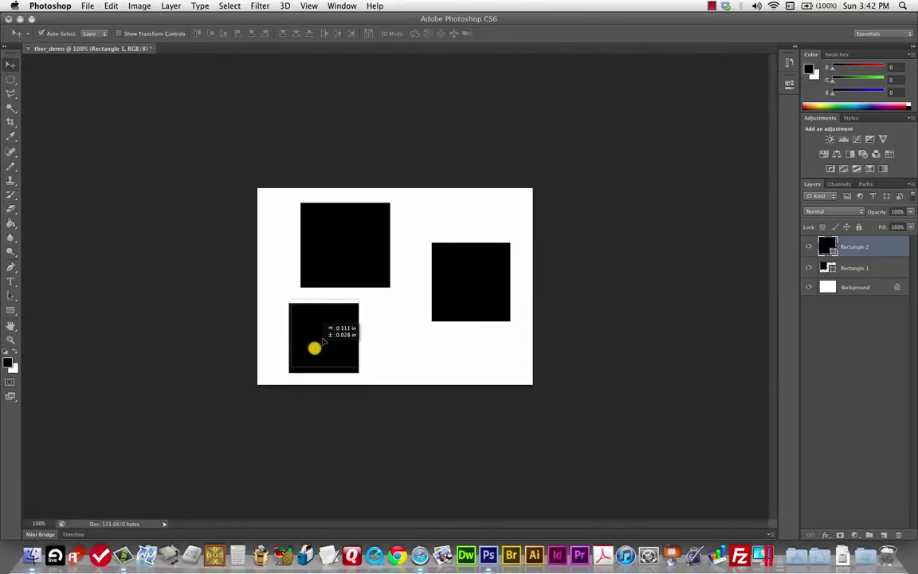
left_click_drag(323, 340, 322, 341)
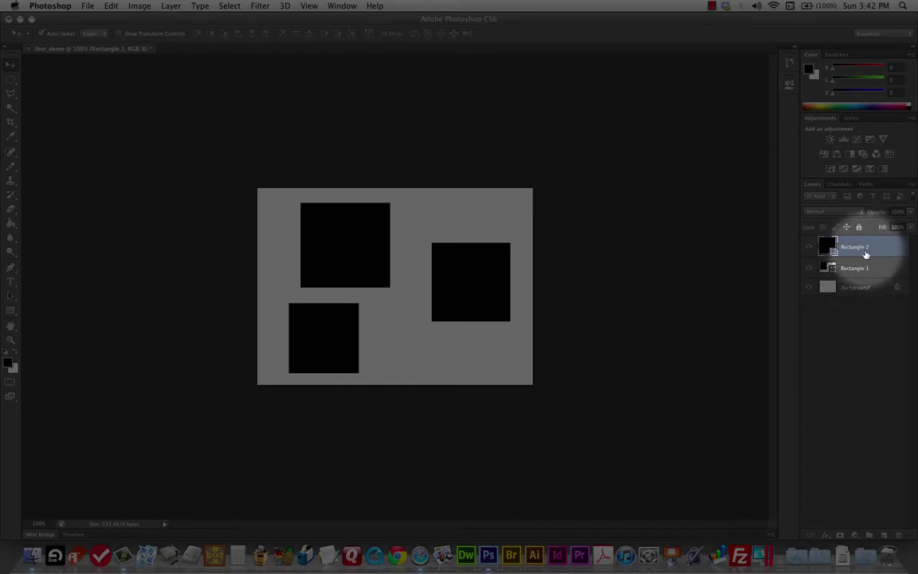
left_click(872, 268)
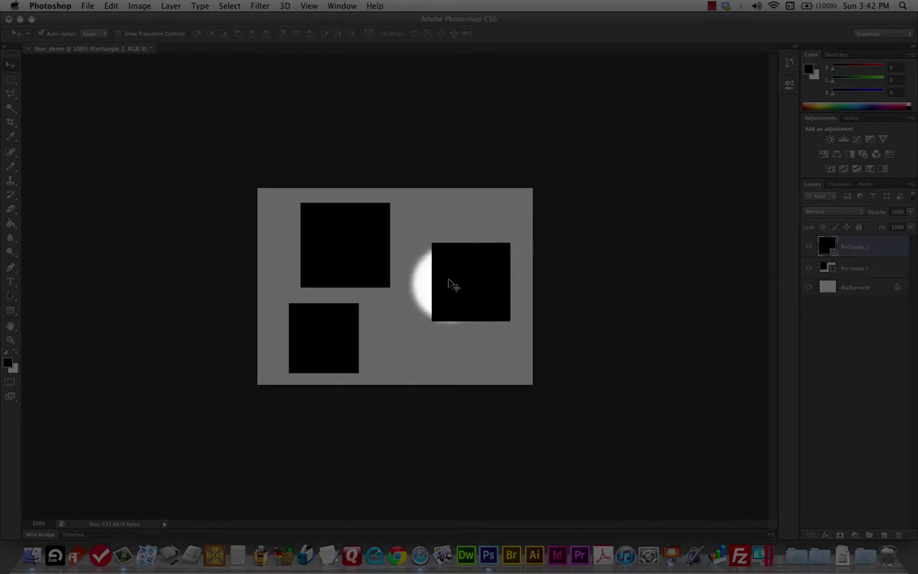
left_click(462, 283)
left_click_drag(463, 283, 479, 269)
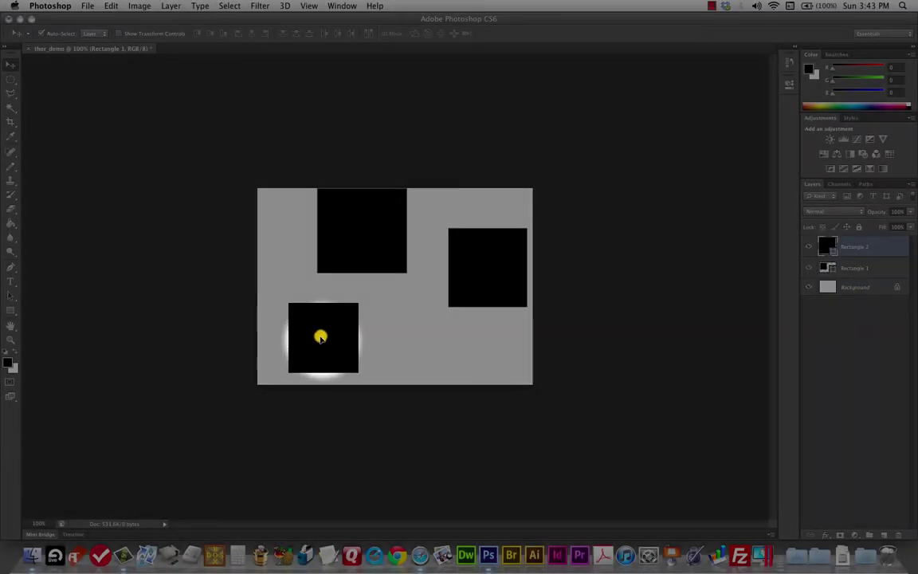
left_click_drag(319, 334, 320, 338)
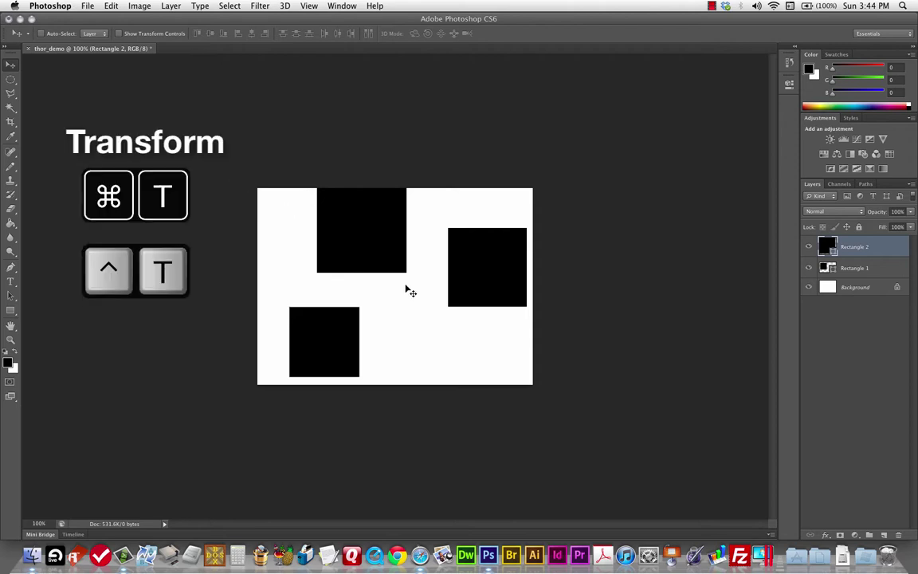
Step: Free Transform the bottom-left square, dragging its handles to enlarge it to about 2.194 in wide
key("super+t")
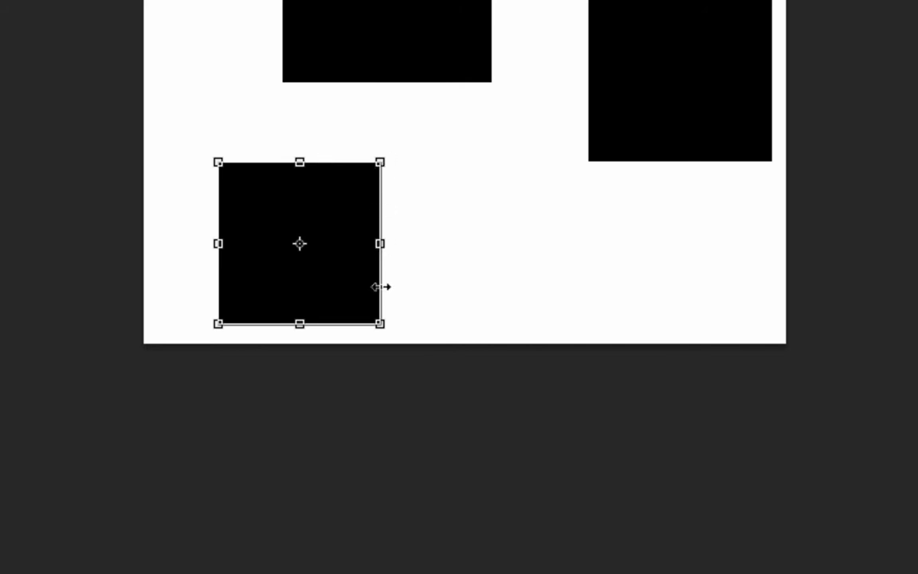
mouse_move(381, 243)
left_mouse_down()
mouse_move(521, 241)
mouse_move(384, 246)
mouse_move(572, 254)
mouse_move(476, 251)
mouse_move(639, 248)
mouse_move(264, 246)
mouse_move(393, 245)
left_mouse_up()
left_click_drag(382, 243, 381, 244)
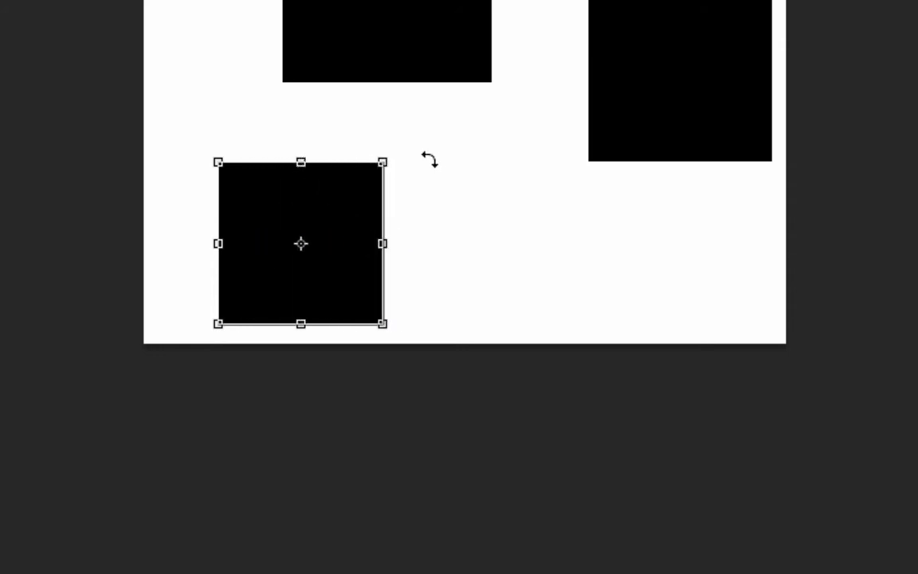
left_click_drag(385, 162, 473, 113)
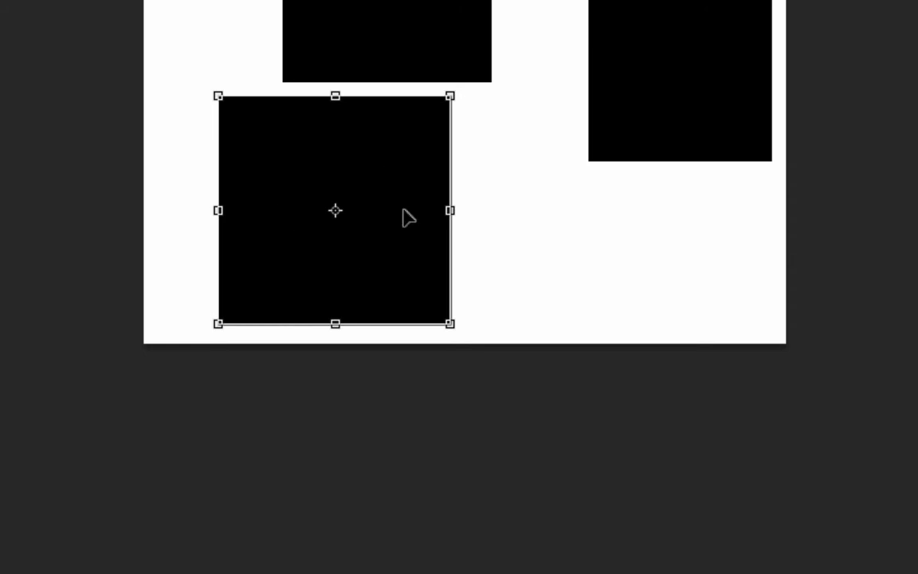
left_click_drag(451, 96, 297, 119)
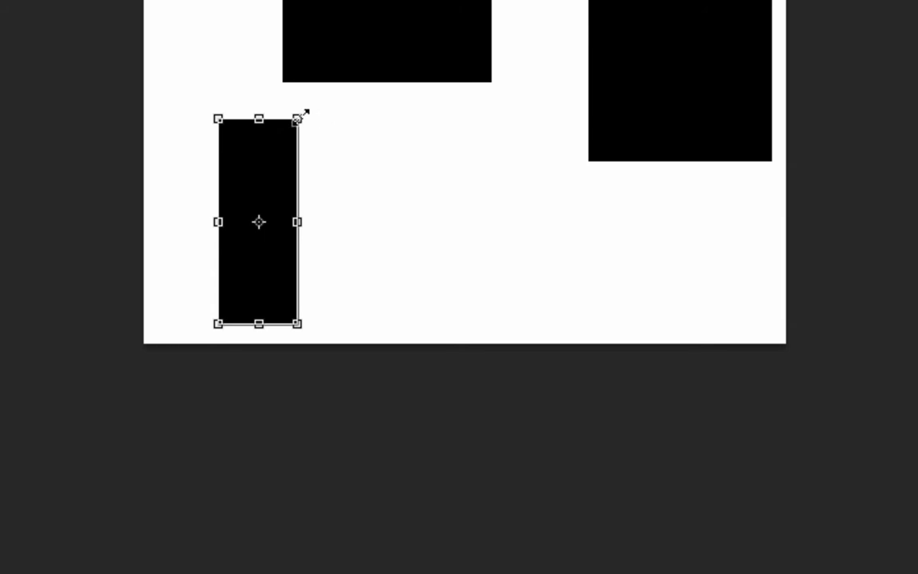
left_click_drag(299, 117, 428, 116)
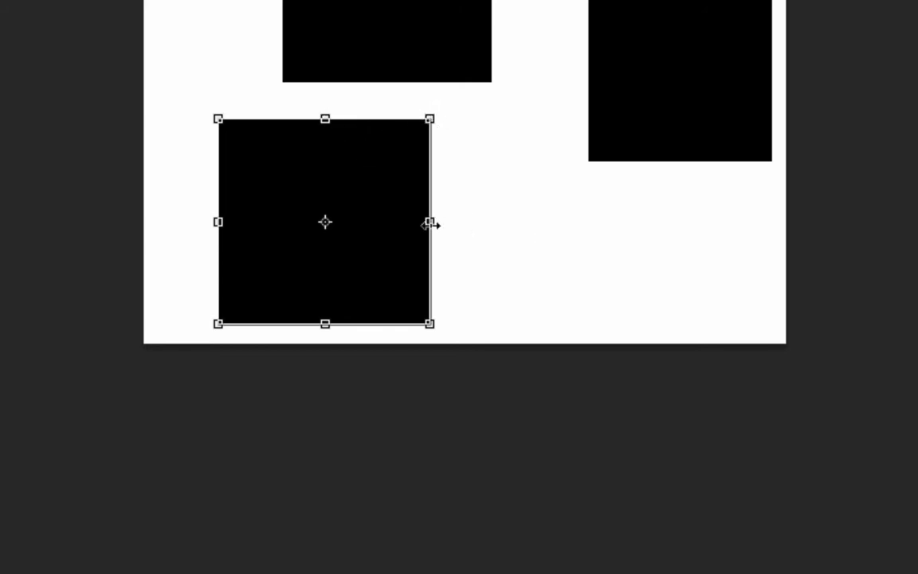
mouse_move(431, 222)
left_mouse_down()
mouse_move(559, 222)
mouse_move(306, 223)
mouse_move(428, 222)
mouse_move(406, 223)
mouse_move(420, 222)
left_mouse_up()
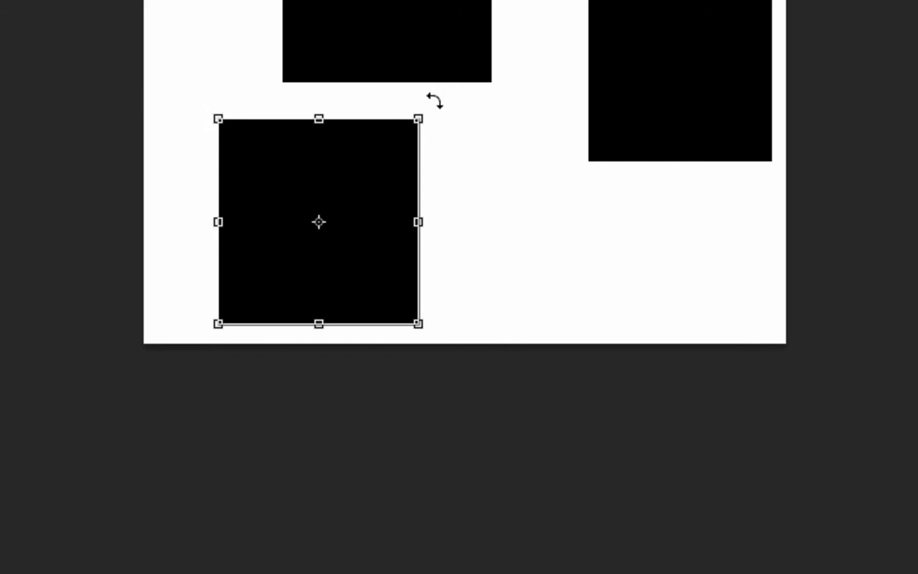
Step: Rotate the square about -44.25° into a diamond, position it at the left edge, and commit
left_click_drag(435, 99, 487, 212)
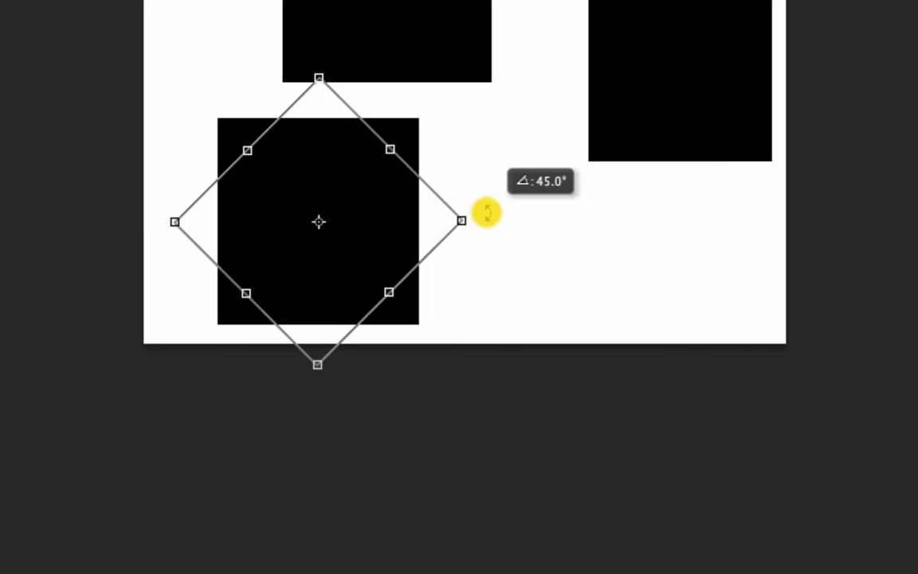
left_click_drag(488, 213, 316, 68)
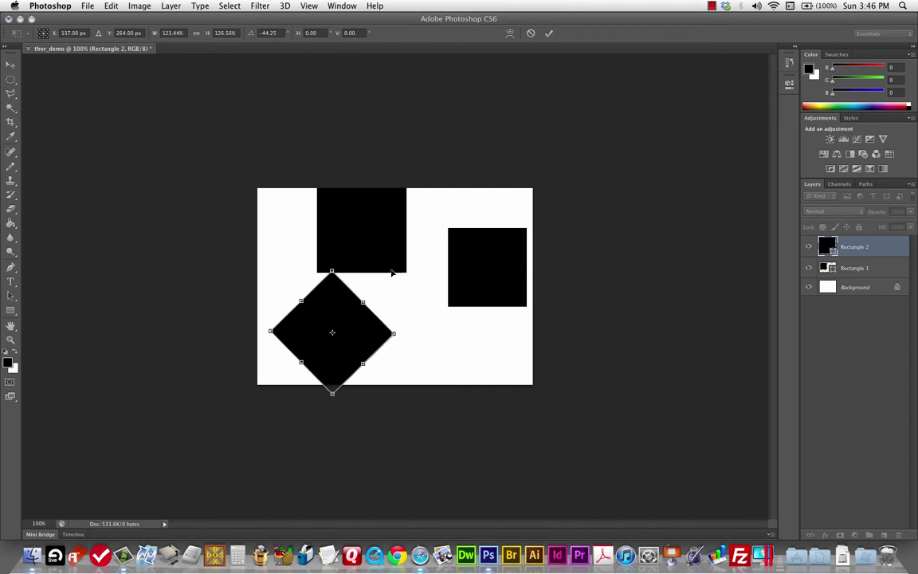
left_click_drag(327, 310, 305, 307)
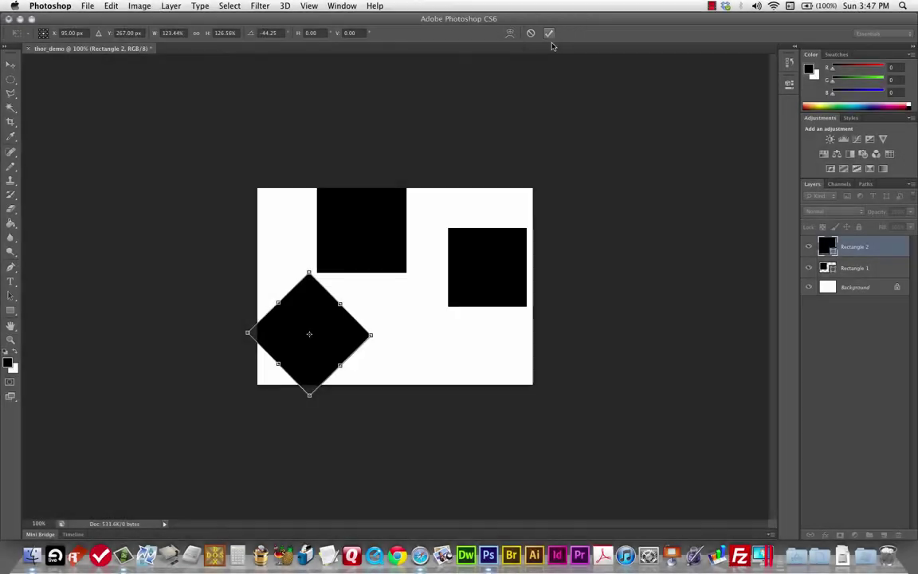
left_click(92, 5)
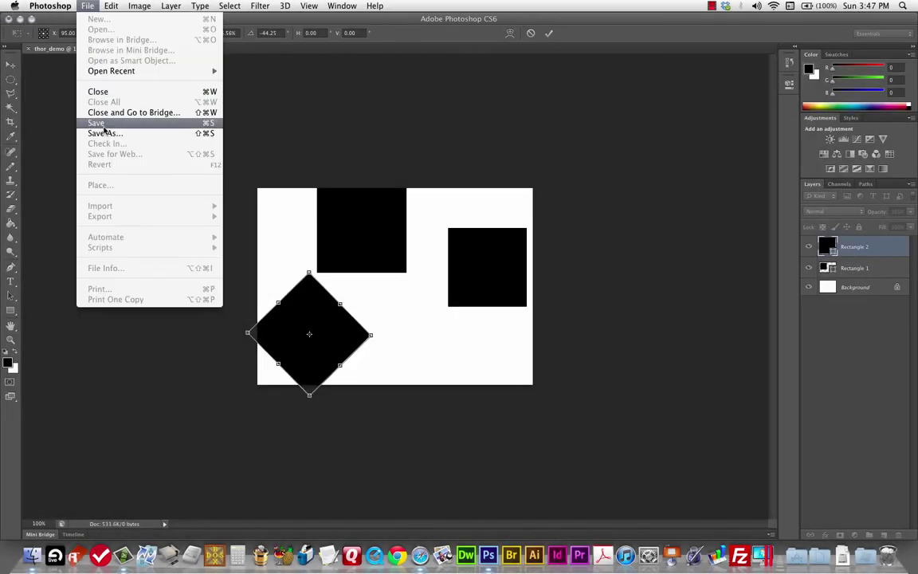
Step: Cancel the save prompt to keep the transform, then commit the diamond's rotation
left_click(104, 126)
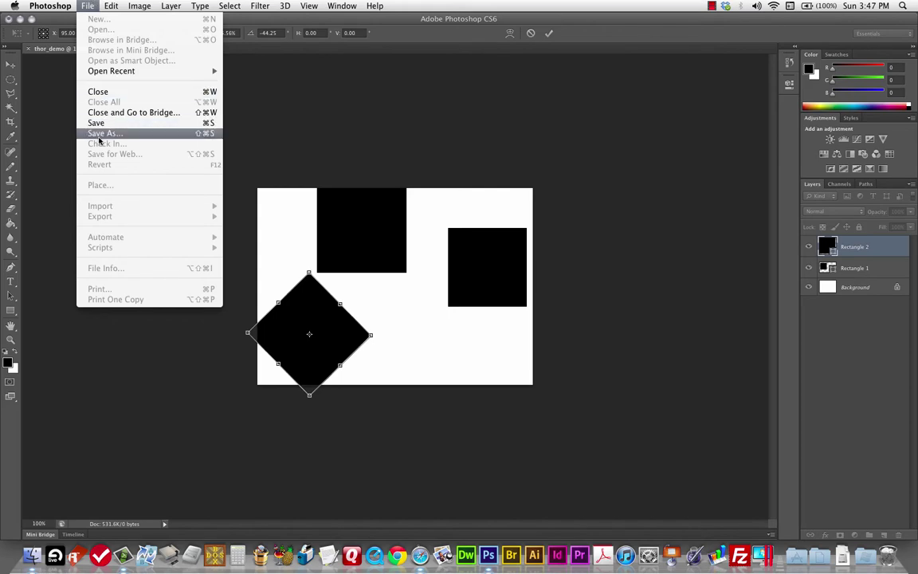
left_click(96, 123)
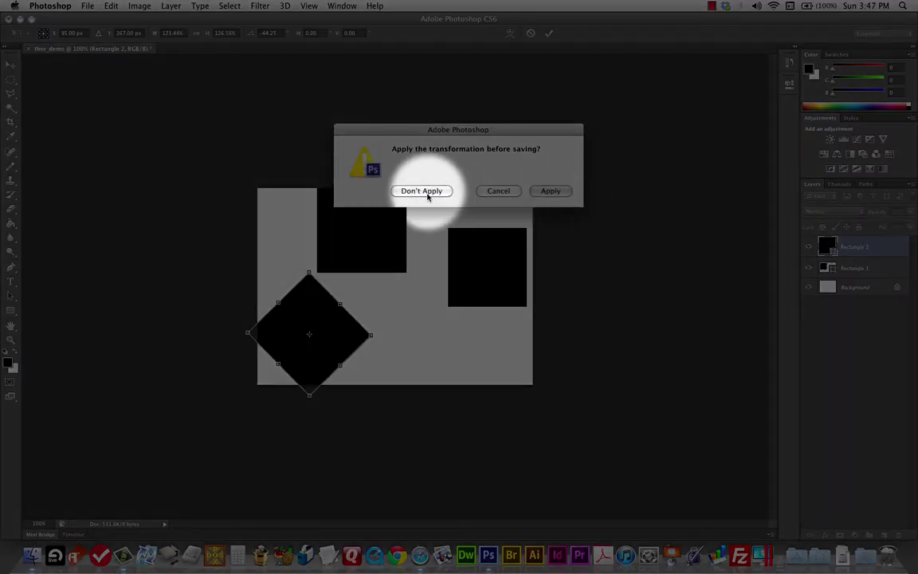
left_click(504, 190)
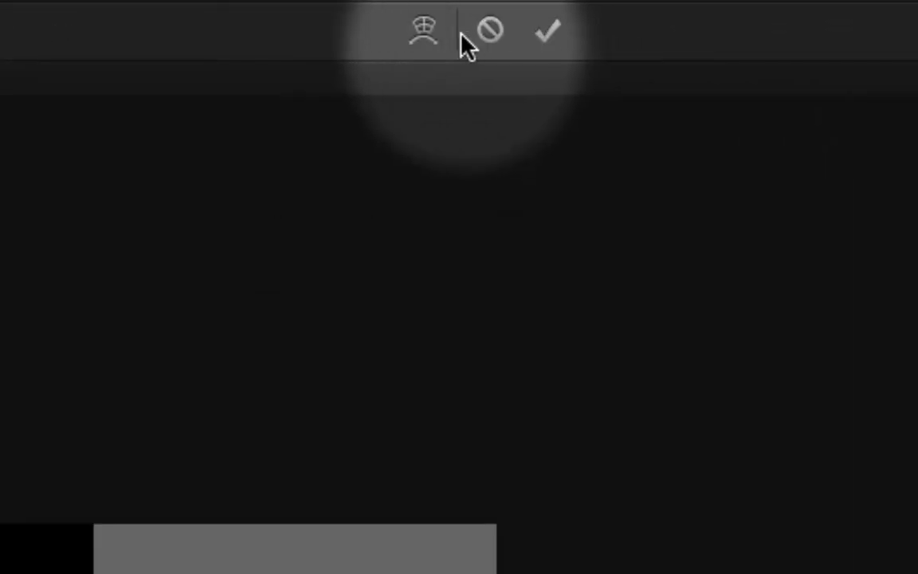
left_click(548, 32)
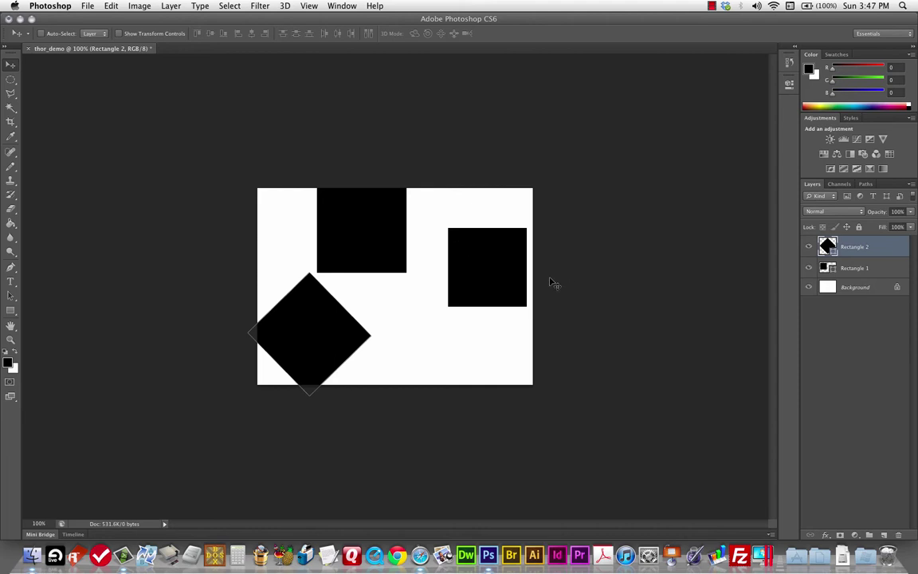
Step: Change the diamond's fill from black to white using the Rectangle tool's Fill swatch
key("u")
left_click(9, 311)
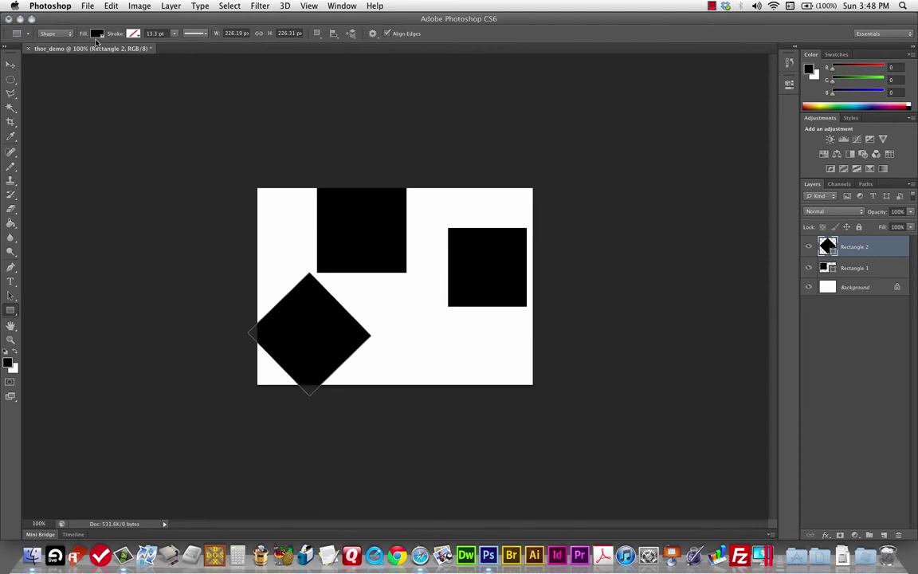
left_click(96, 34)
left_click(46, 85)
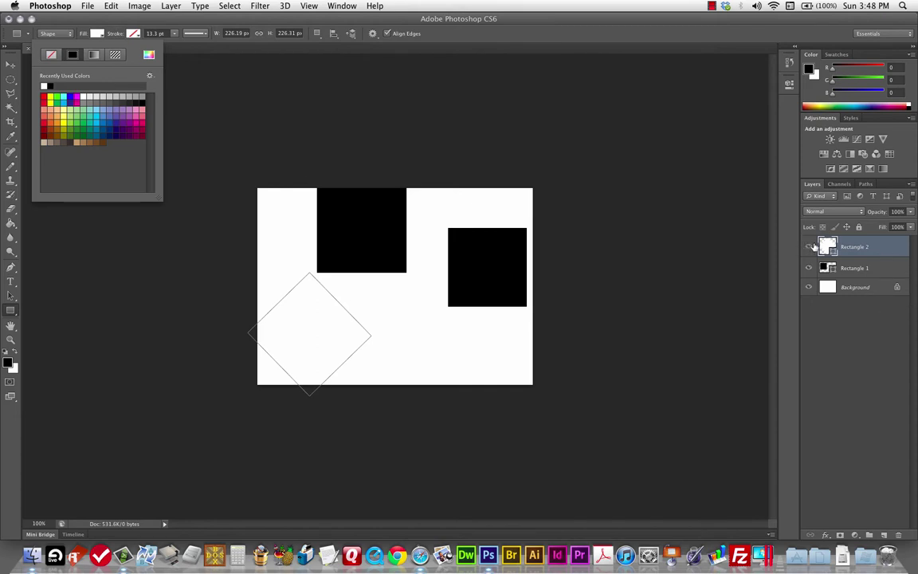
left_click(100, 16)
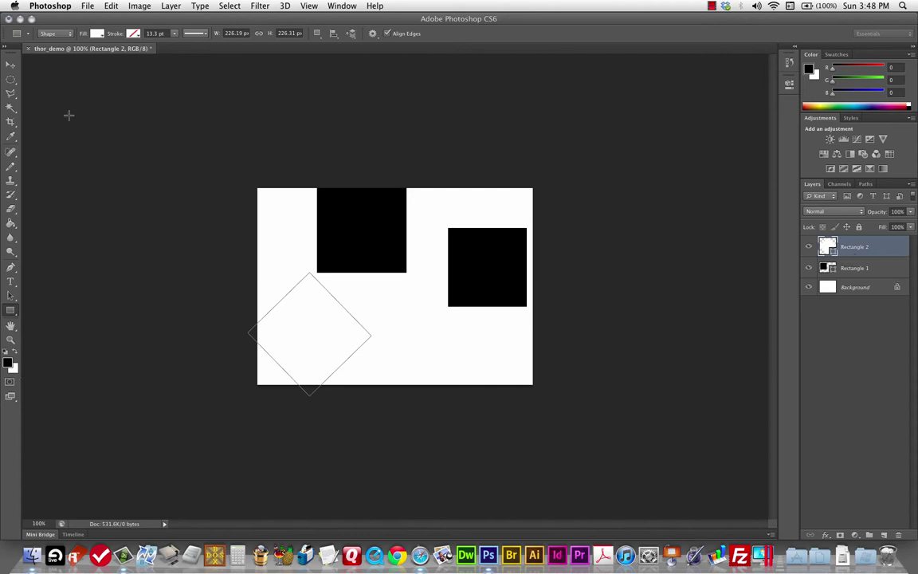
left_click(11, 63)
Step: Drag the white diamond over the top black square and select the Background layer
left_click_drag(315, 331, 360, 222)
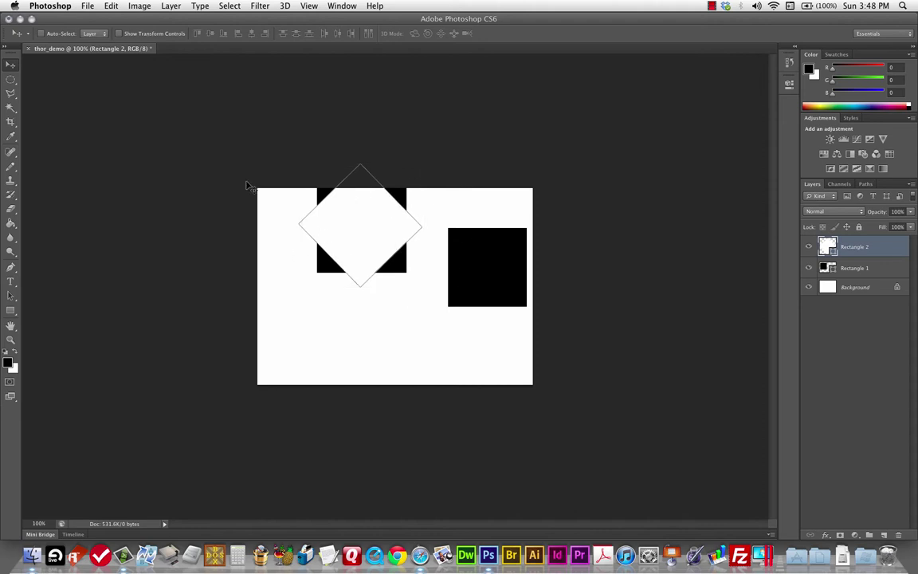
left_click(865, 288)
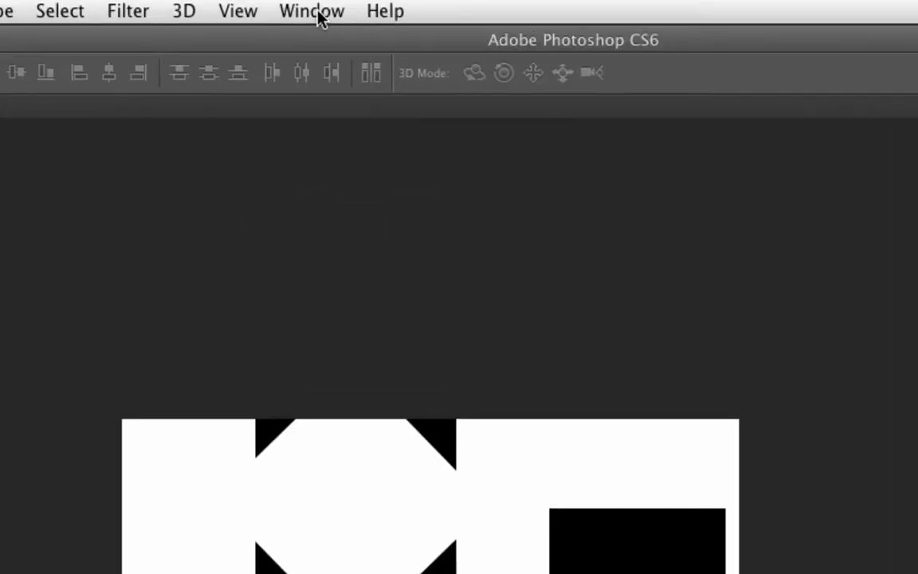
Step: Open the Navigator from the Window menu and float it beside the canvas, tucking Histogram away
left_click(342, 7)
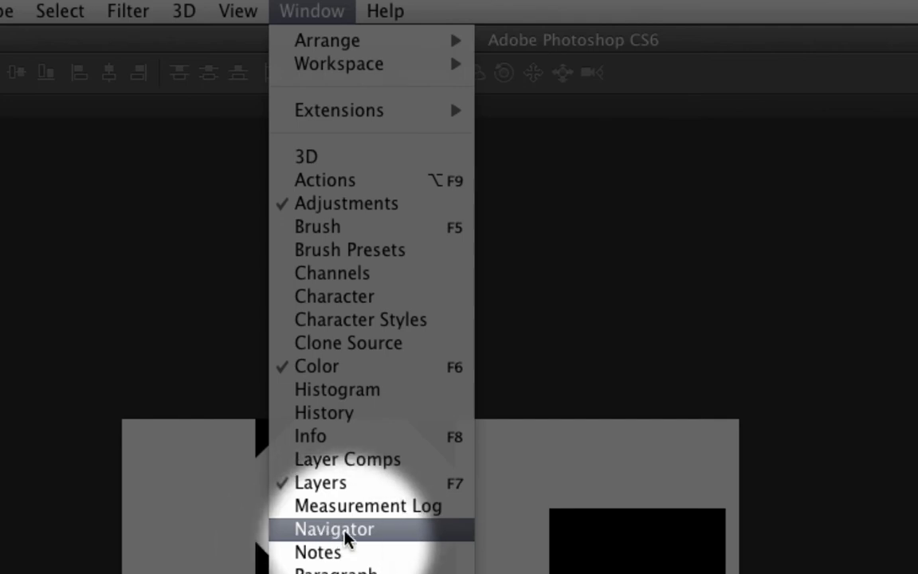
left_click(347, 530)
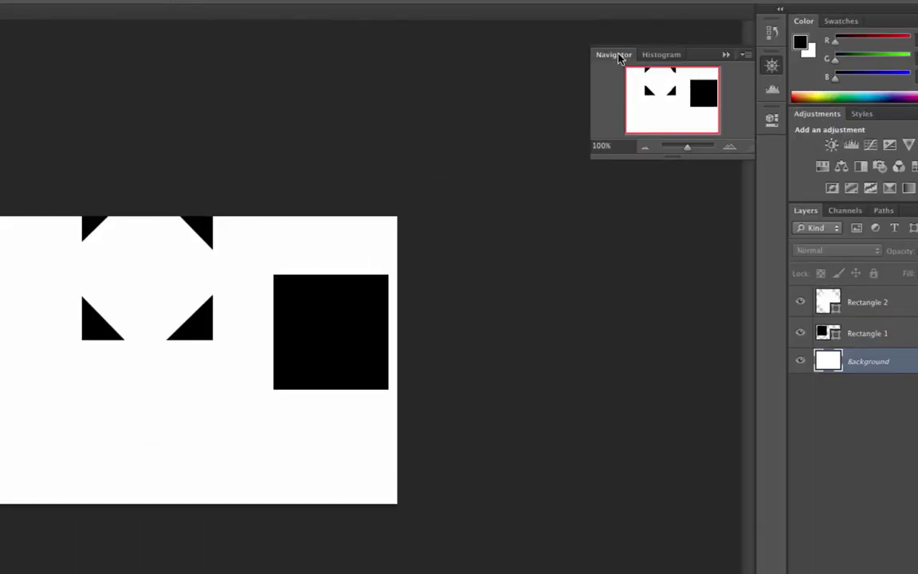
left_click_drag(617, 56, 507, 69)
left_click(726, 55)
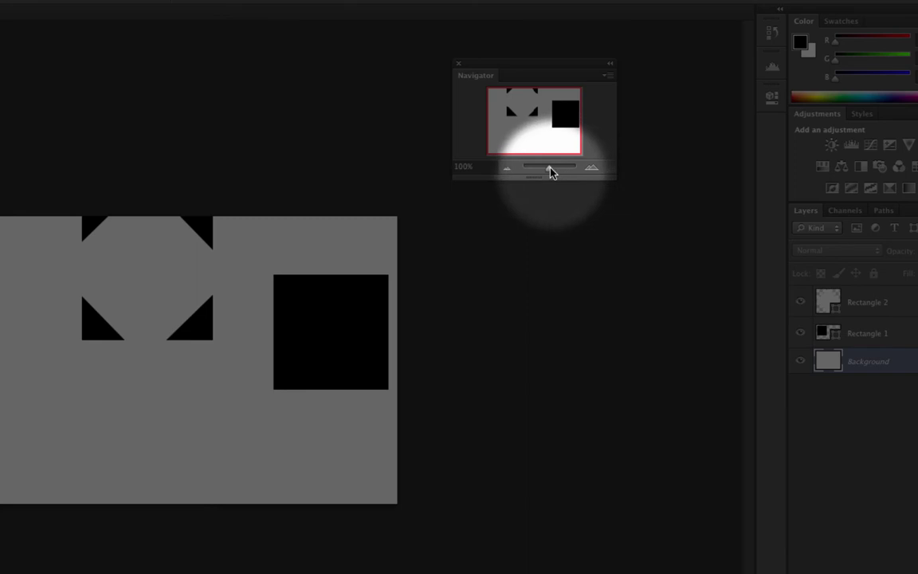
Step: Zoom and pan around the diamond and squares with the Navigator's slider and view box
mouse_move(560, 170)
left_mouse_down()
mouse_move(548, 174)
mouse_move(562, 173)
left_mouse_up()
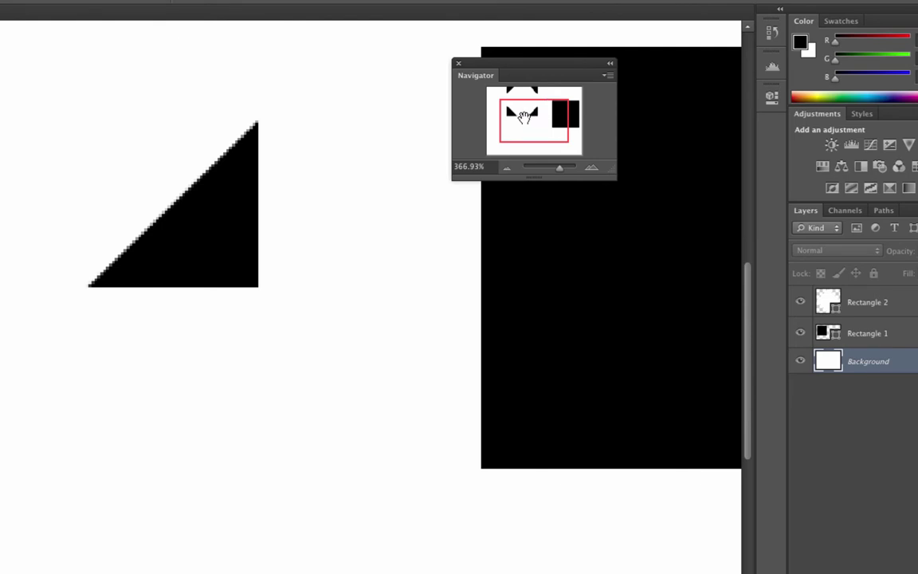
left_click(536, 106)
left_click_drag(535, 106, 566, 112)
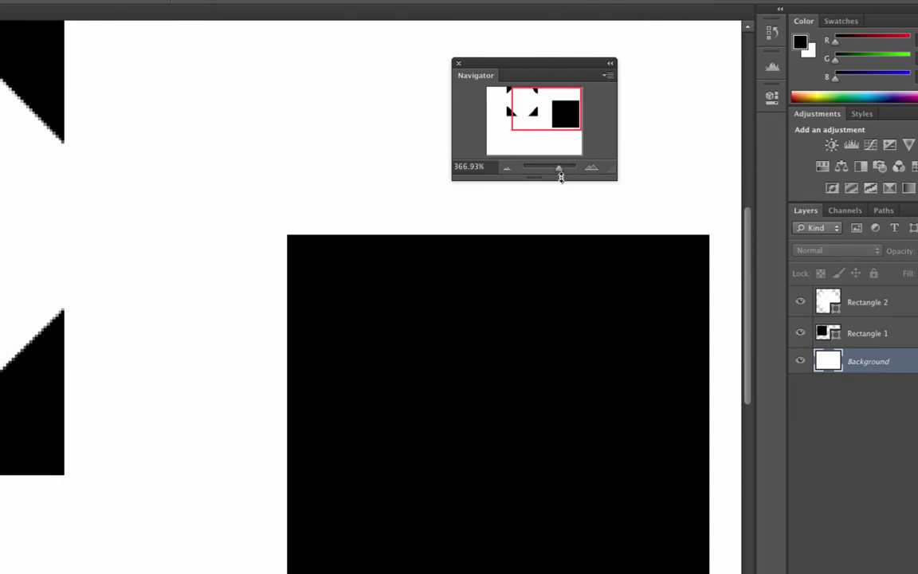
left_click_drag(531, 97, 553, 111)
left_click_drag(555, 108, 575, 140)
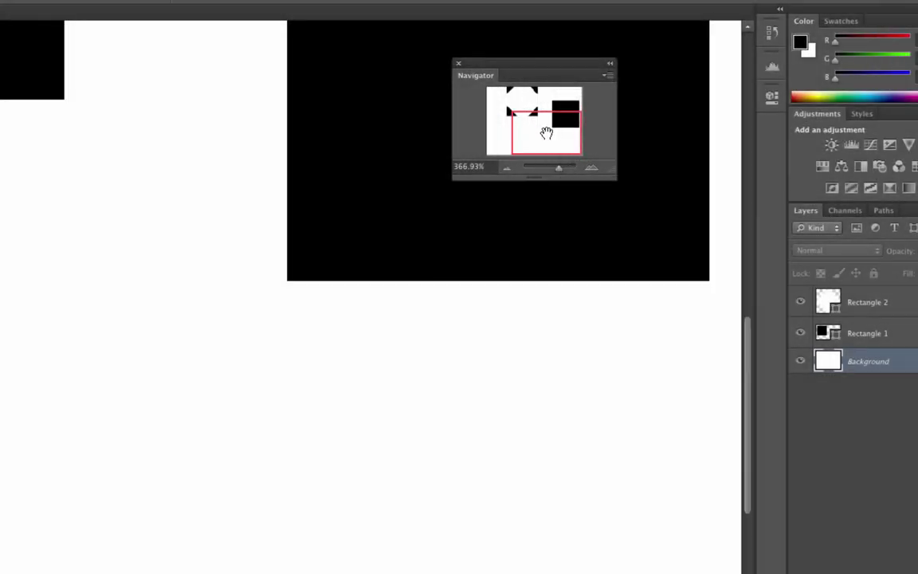
left_click_drag(561, 176, 569, 175)
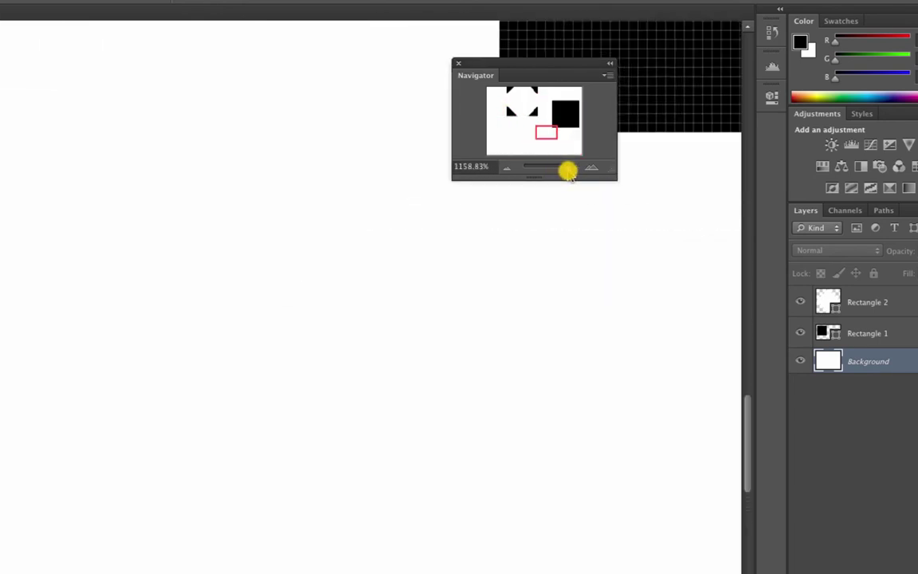
left_click_drag(547, 135, 523, 104)
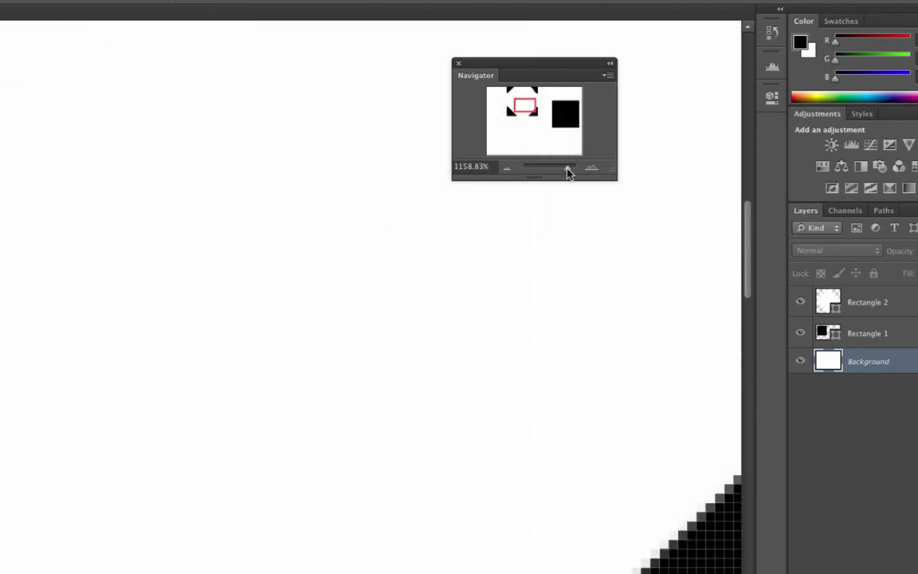
left_click_drag(568, 174, 552, 170)
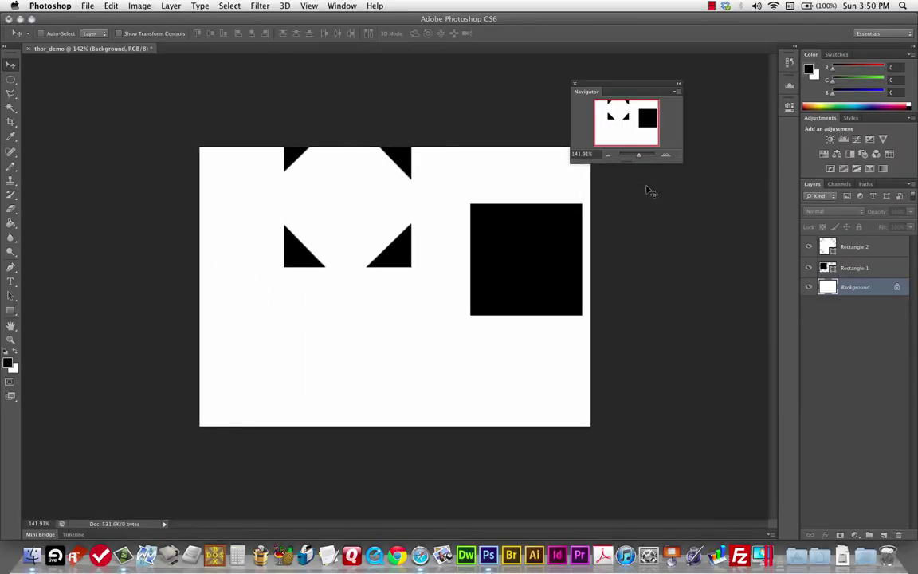
left_click_drag(615, 90, 629, 83)
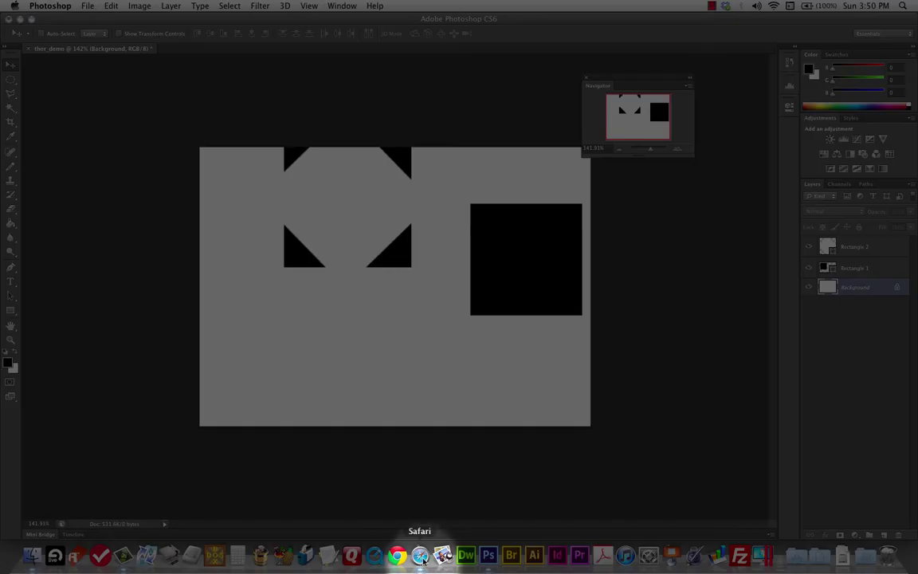
Step: In Safari, download the Unity Template from the 02_Unity unit in D2L's Table of Contents
left_click(420, 556)
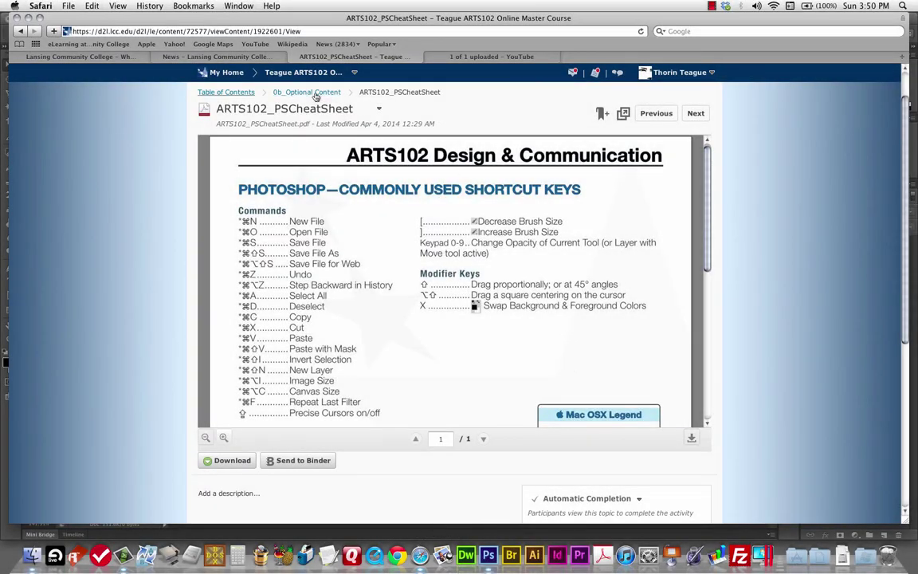
left_click(226, 92)
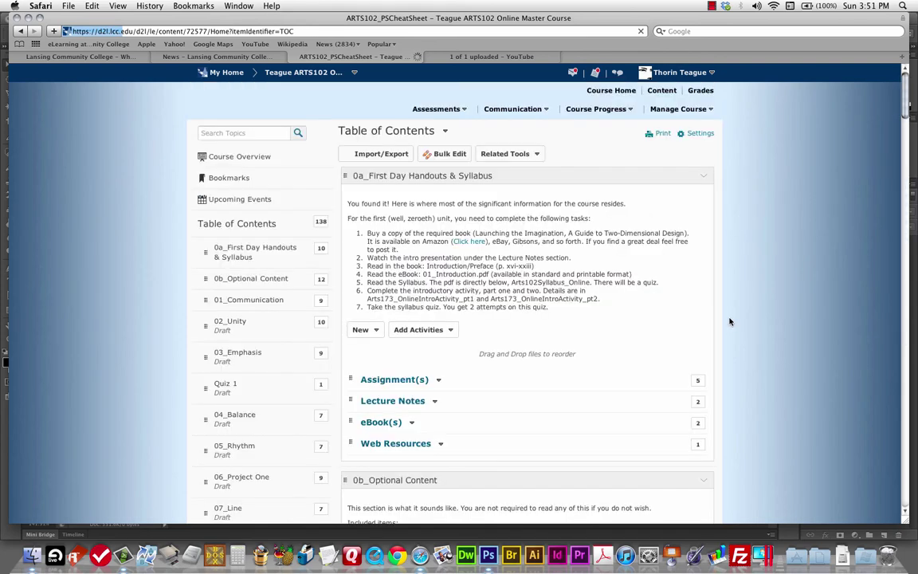
scroll(135, 303, "down", 1)
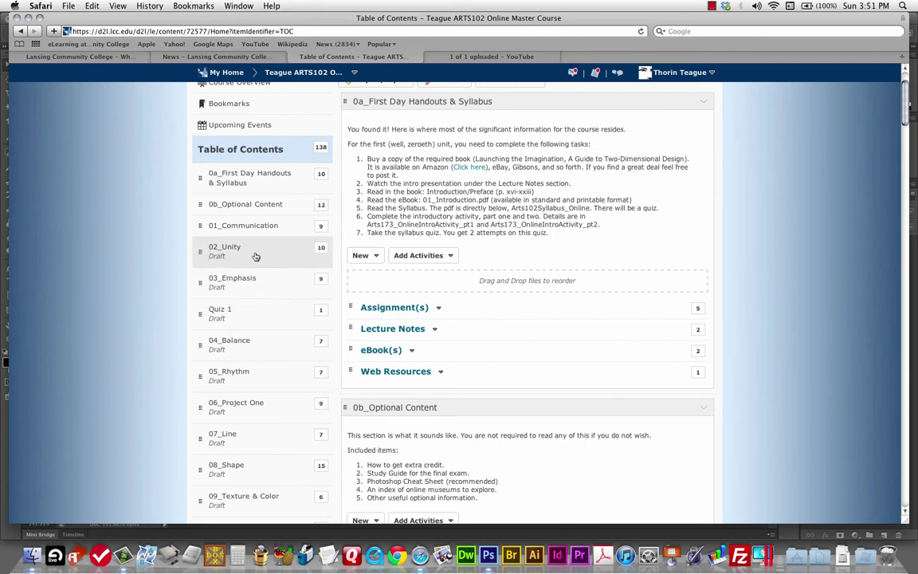
left_click(226, 249)
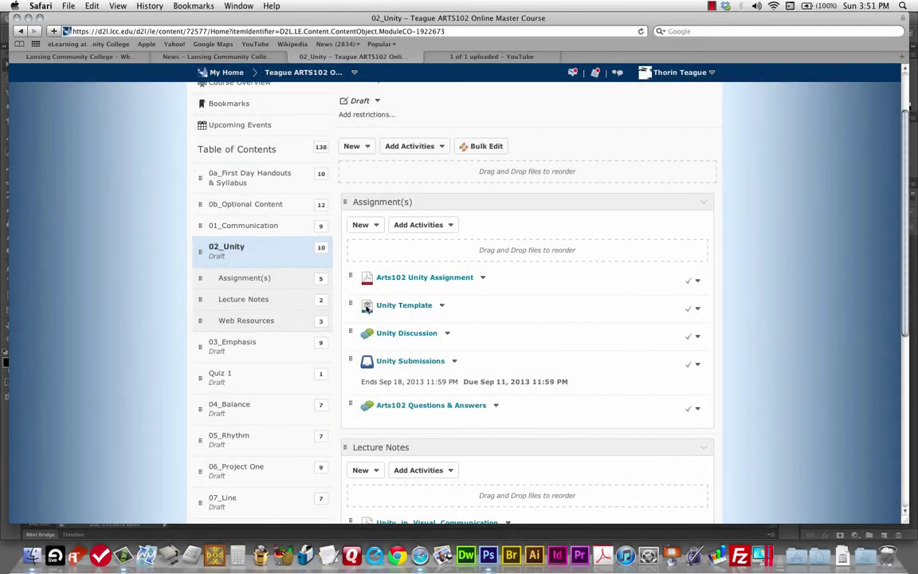
left_click(409, 309)
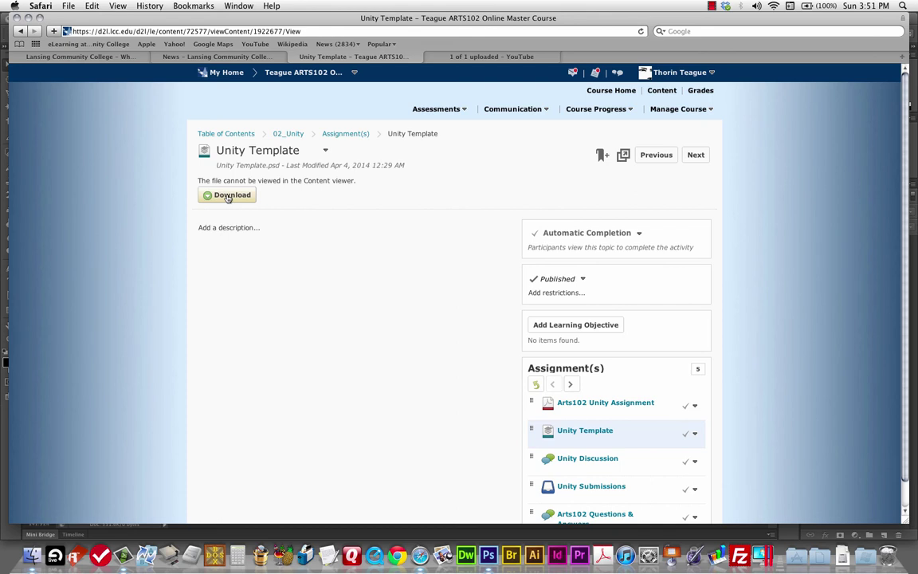
left_click(228, 197)
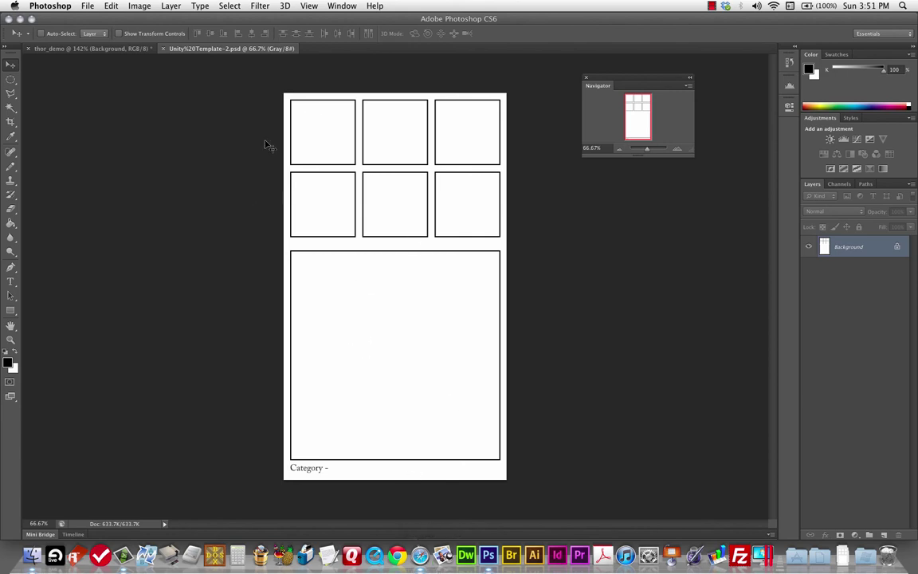
Step: Open the File menu and dismiss it without opening another file
left_click(87, 6)
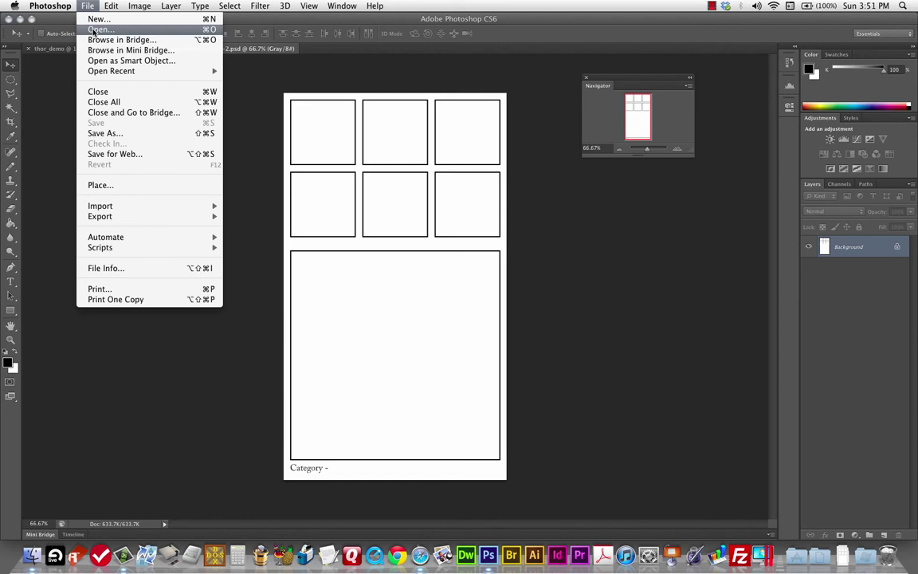
left_click(84, 5)
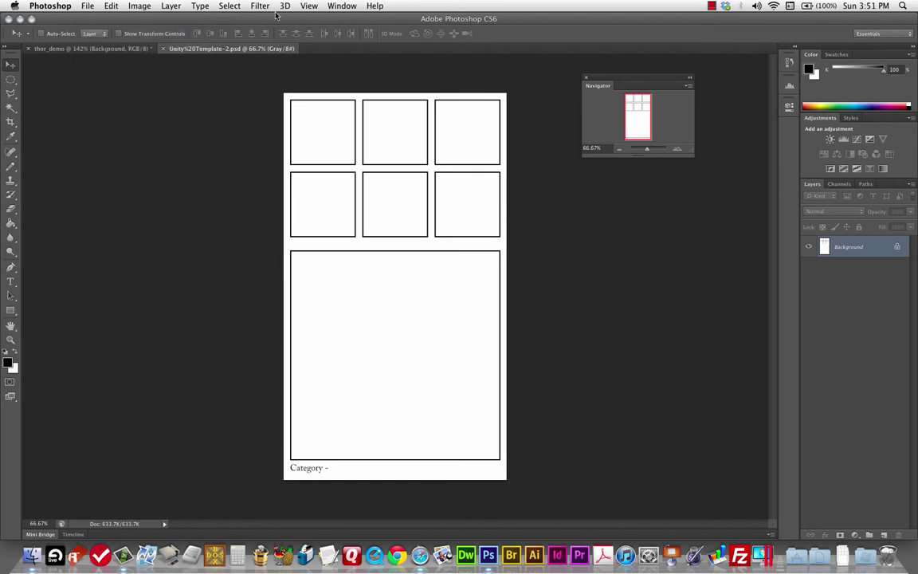
Step: Select Unity%20Template-2.psd in Safari's Downloads window, close it, and return to Photoshop
left_click(420, 556)
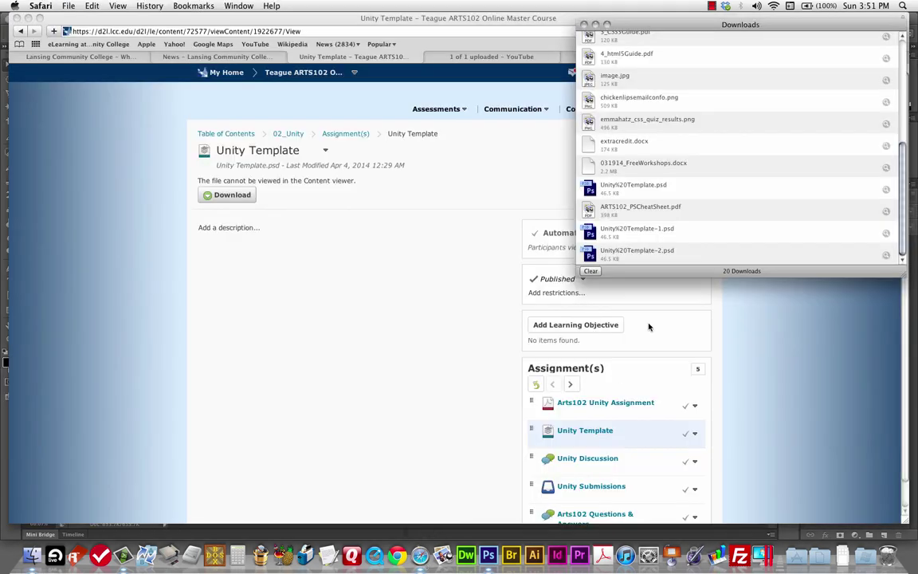
left_click_drag(754, 25, 739, 27)
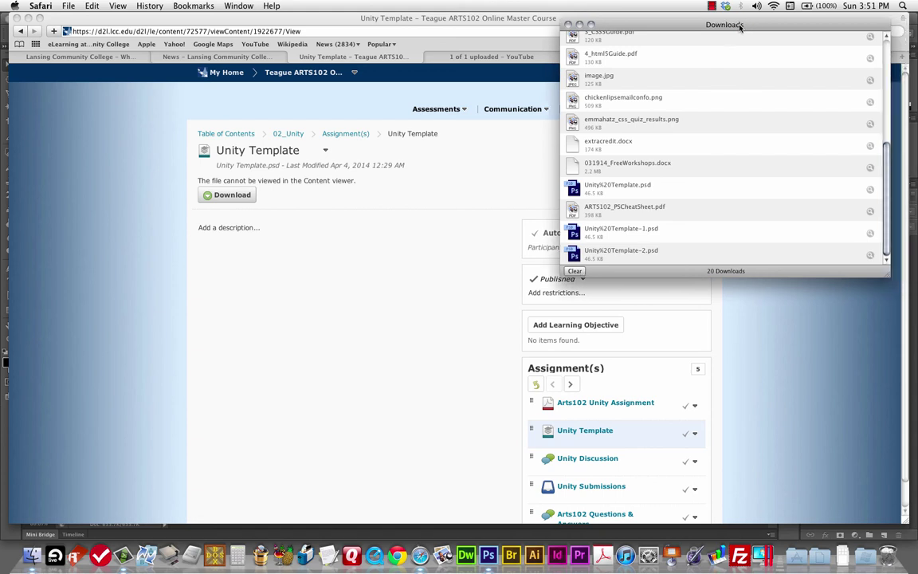
scroll(740, 154, "up", 5)
scroll(624, 86, "down", 10)
left_click(630, 251)
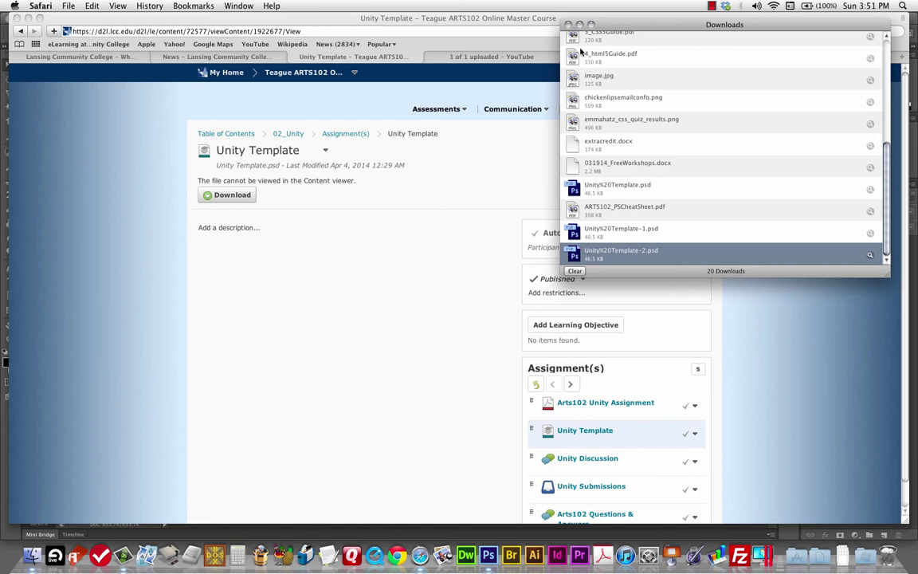
left_click(484, 17)
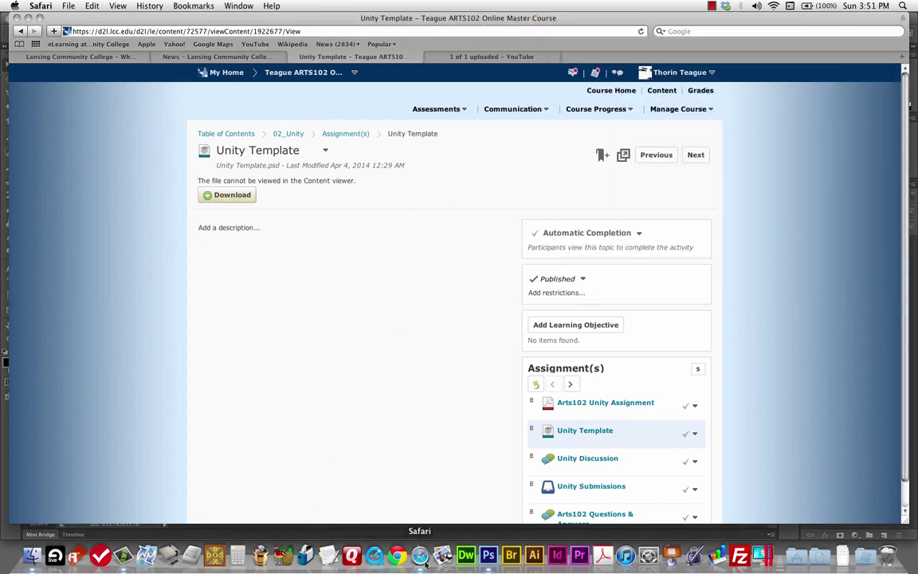
left_click(488, 564)
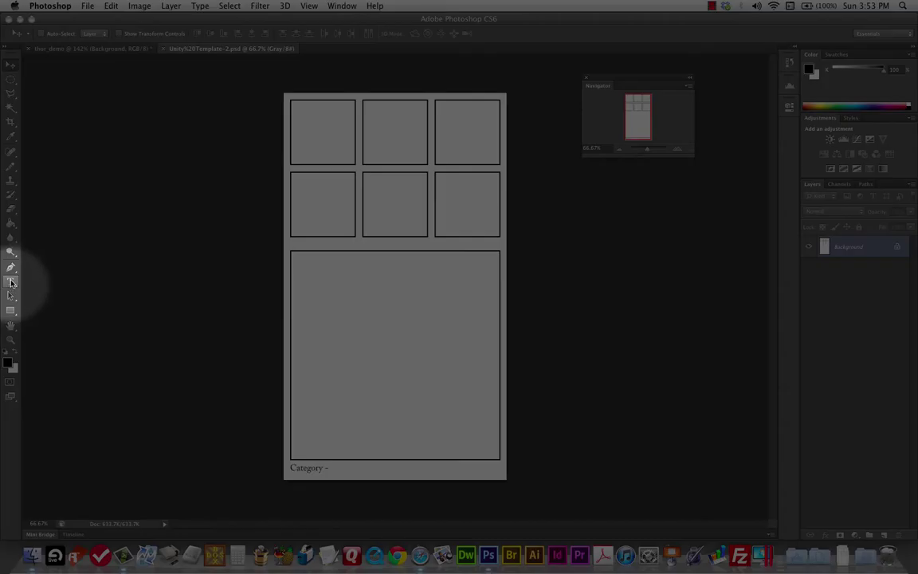
Step: Add a text layer reading 'ORDER' right after 'Category -' and commit it
left_click(11, 283)
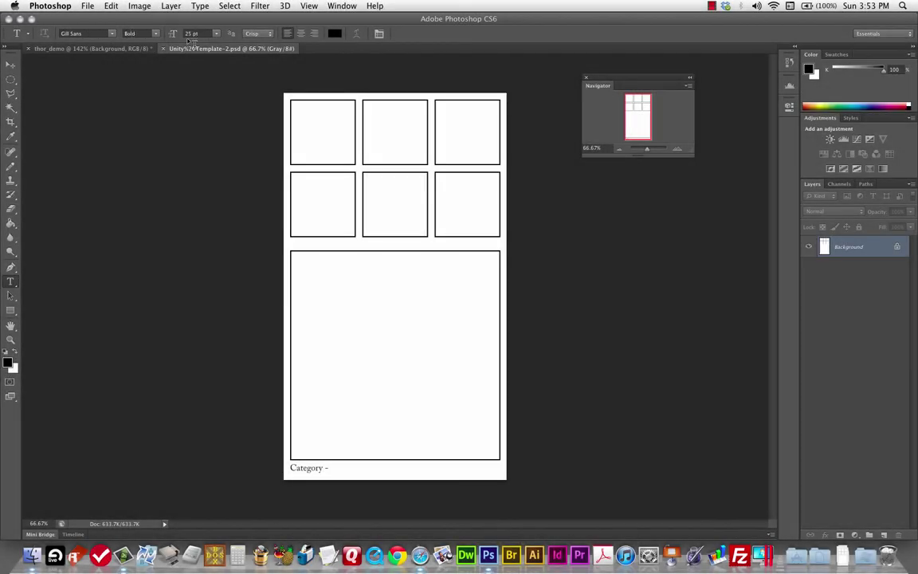
left_click(329, 469)
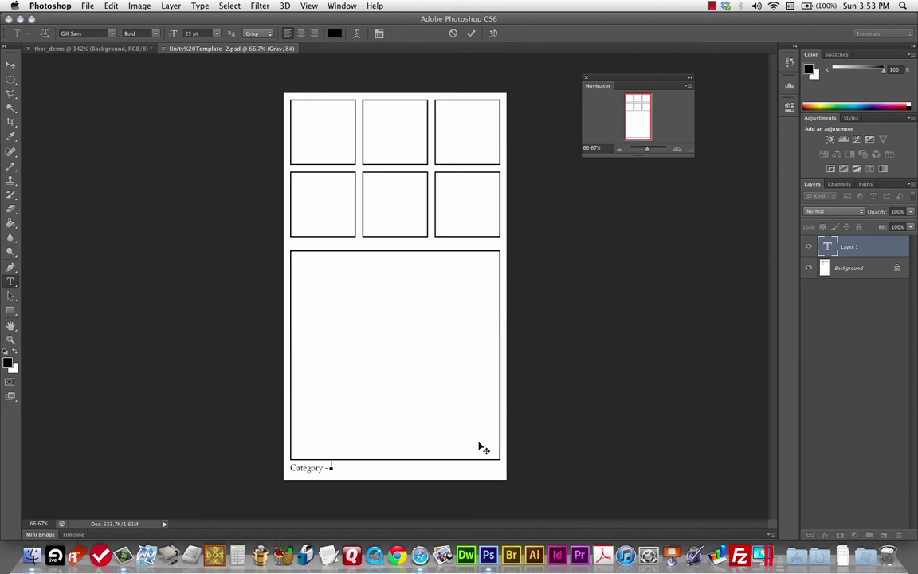
type("ORDER")
left_click(414, 392)
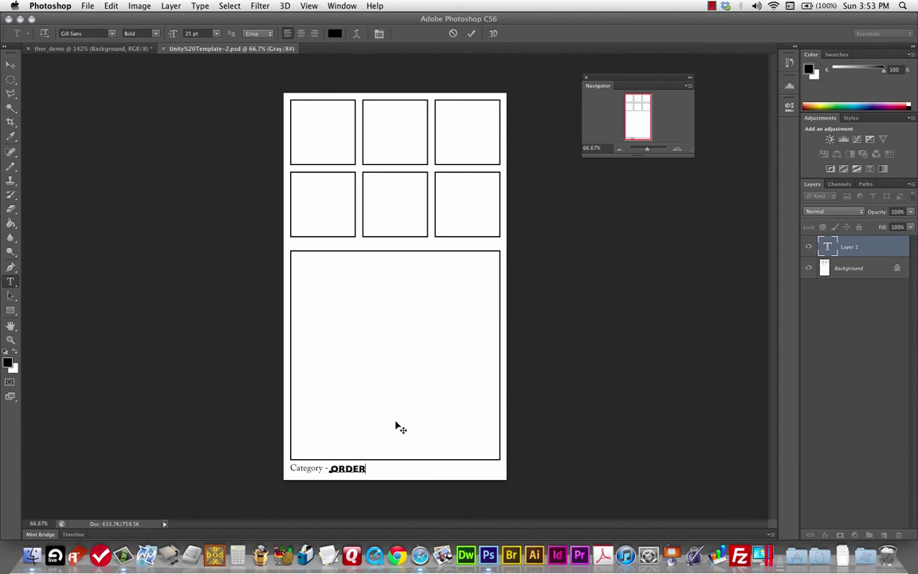
key("super+Return")
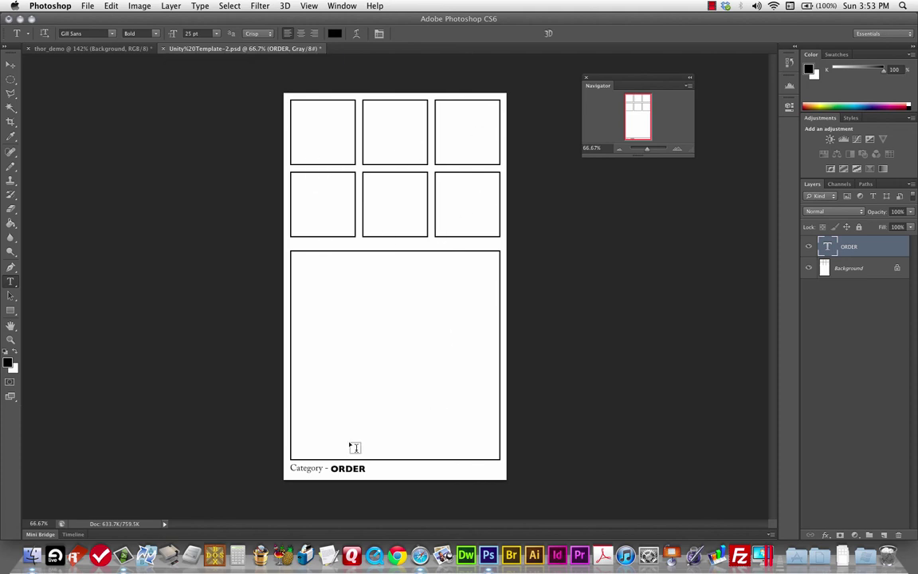
Step: Start Save As with the Desktop as location, then switch to the Safari course page
left_click(88, 6)
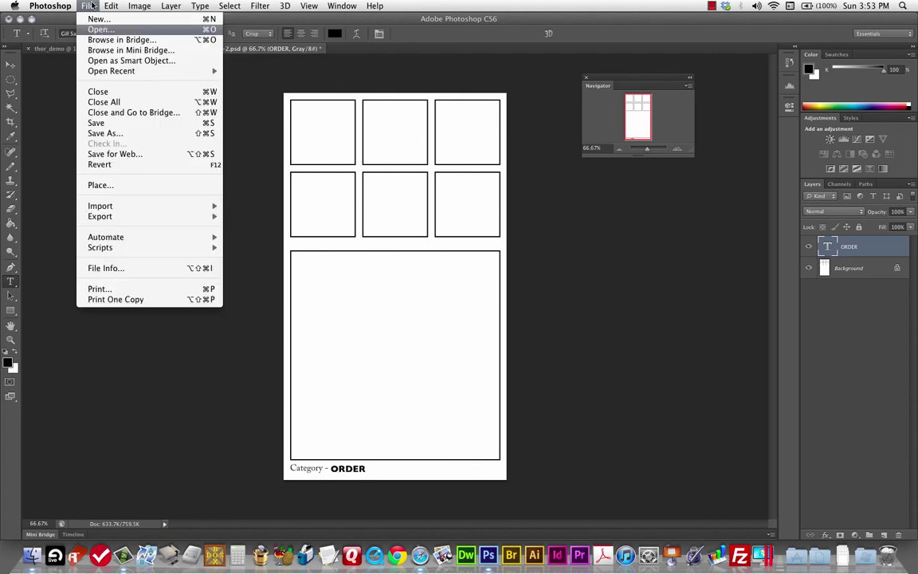
left_click(122, 129)
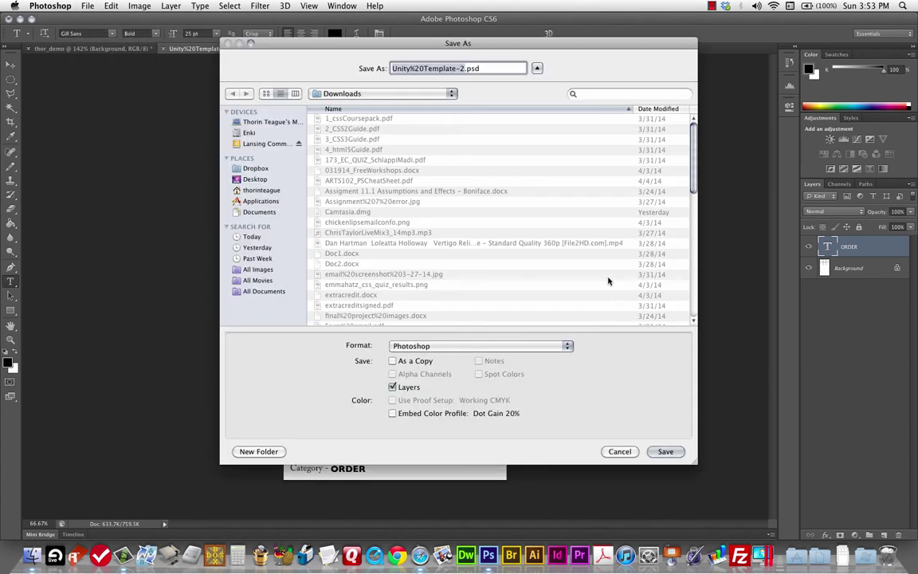
left_click(254, 179)
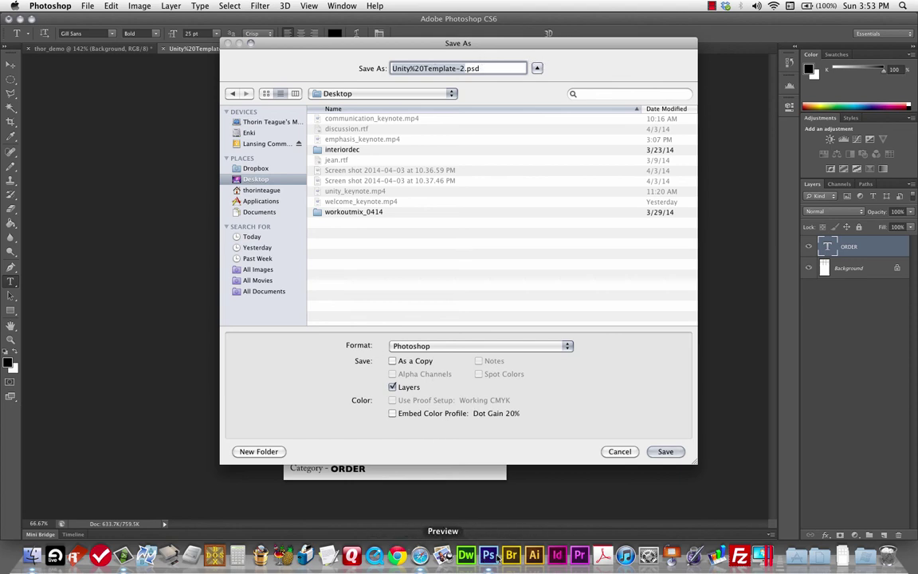
left_click(420, 558)
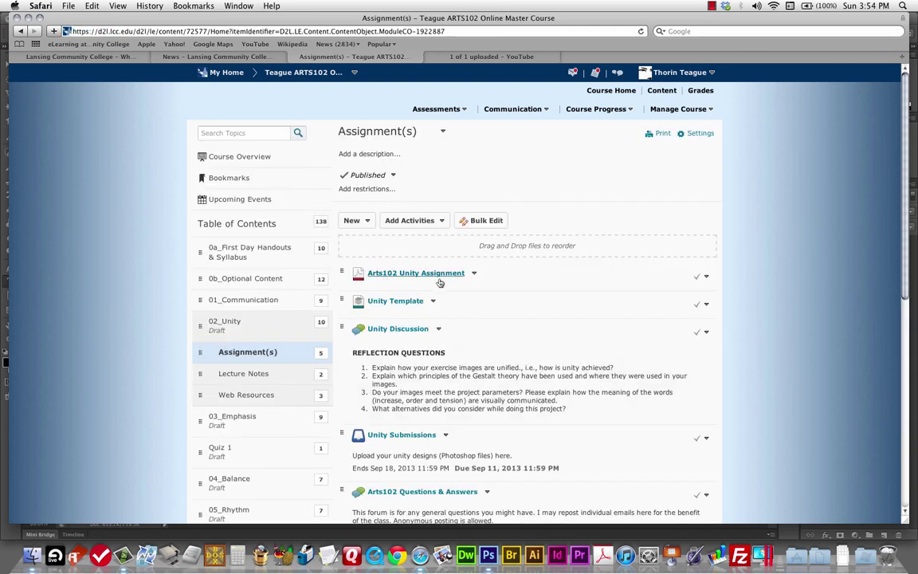
Step: Read step 5's file-naming rules in the Arts102 Unity Assignment PDF, then return to Photoshop
left_click(459, 274)
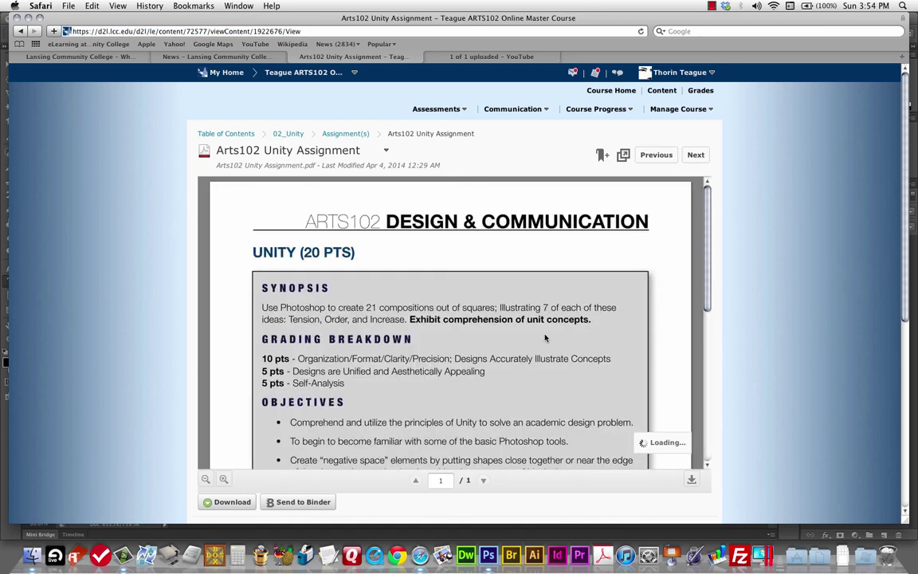
scroll(510, 319, "down", 5)
scroll(539, 339, "down", 6)
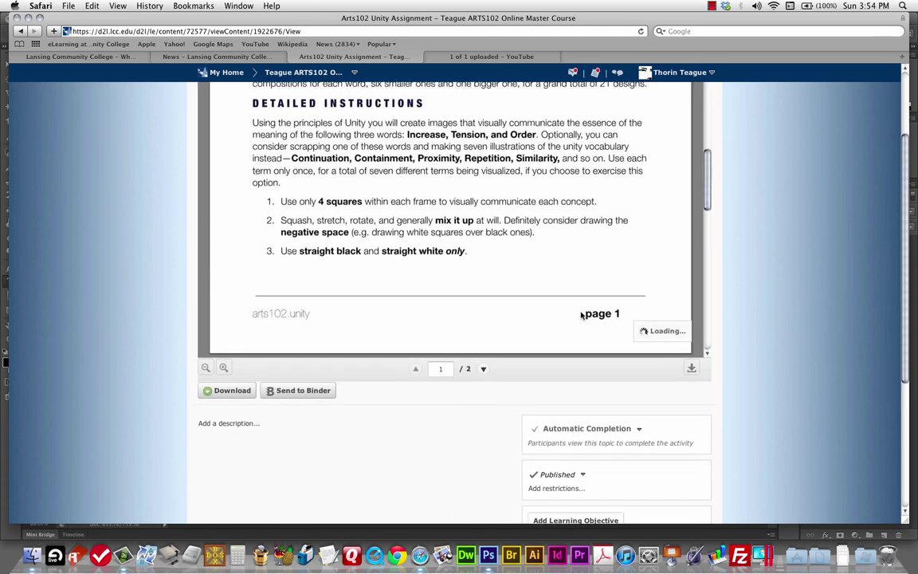
scroll(609, 279, "down", 4)
scroll(609, 279, "down", 2)
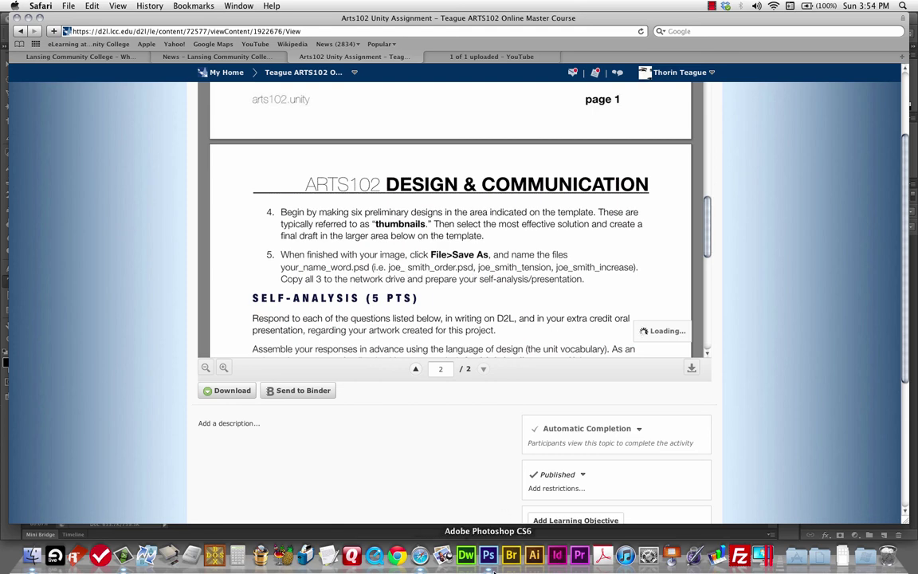
left_click(488, 556)
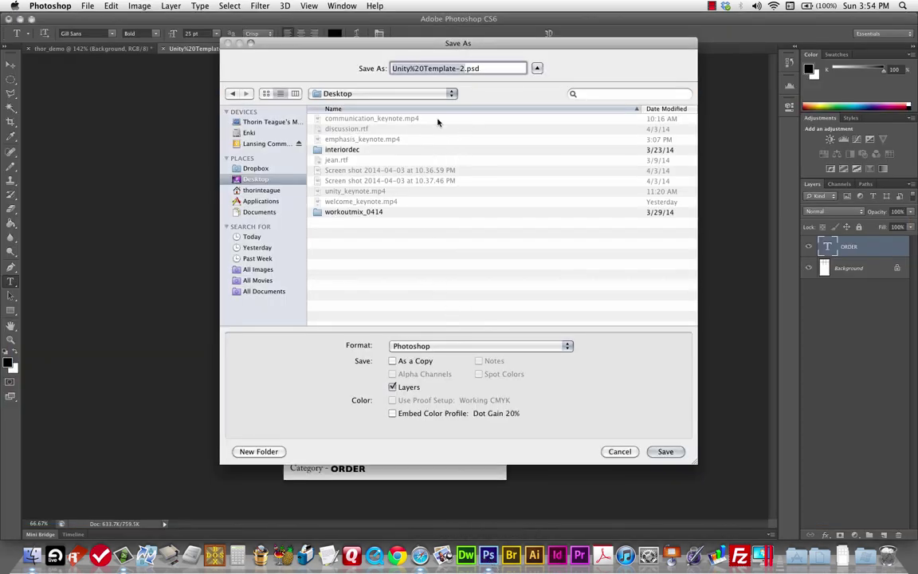
Step: Save the PSD to the Desktop named with the student's name plus '_Order', then bring Camtasia forward
left_click_drag(375, 45, 358, 40)
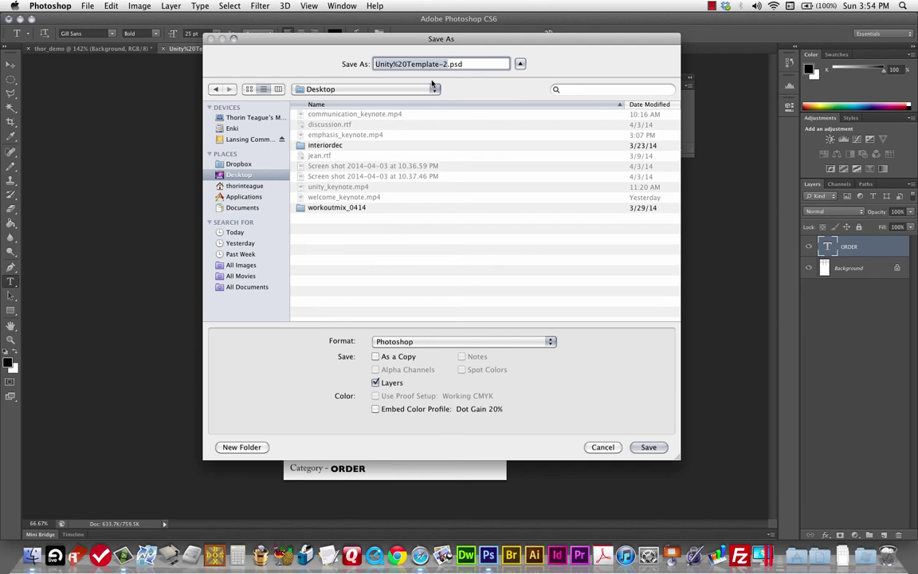
type("THOR")
key("BackSpace")
key("BackSpace")
key("BackSpace")
key("BackSpace")
type("Thor_T")
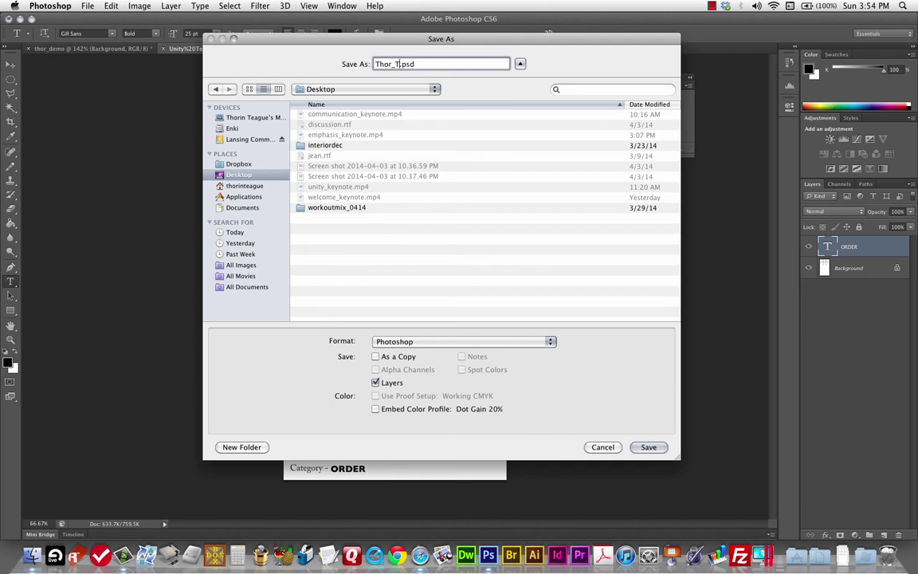
type("eague_Order")
left_click(649, 447)
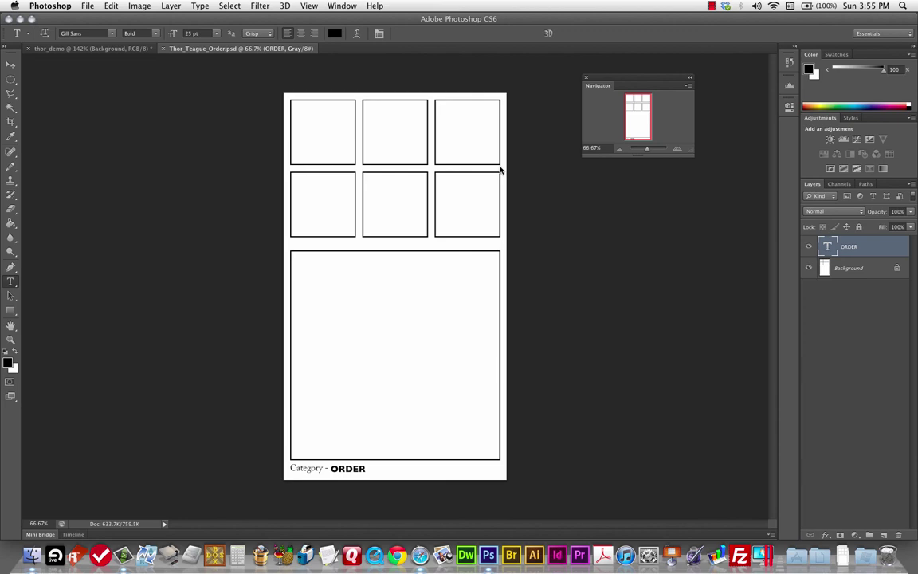
left_click(122, 558)
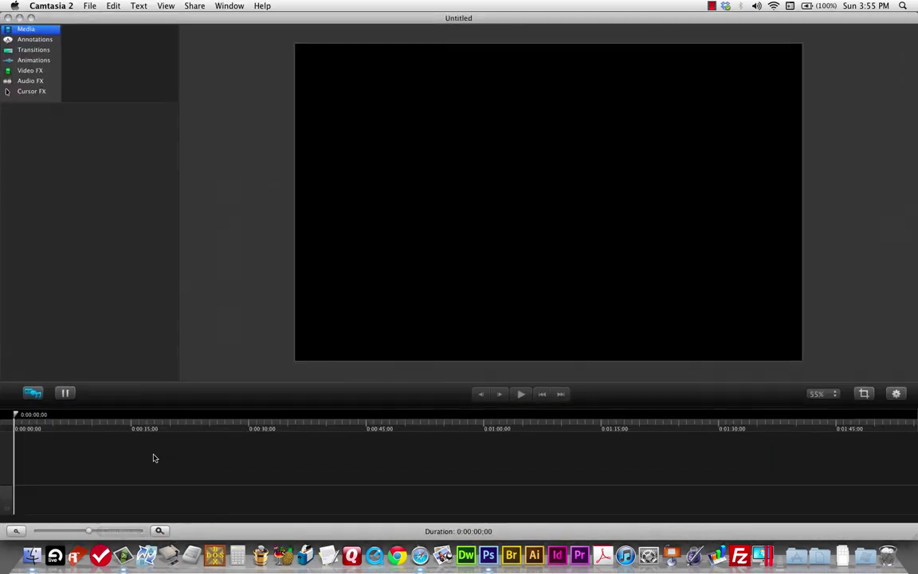